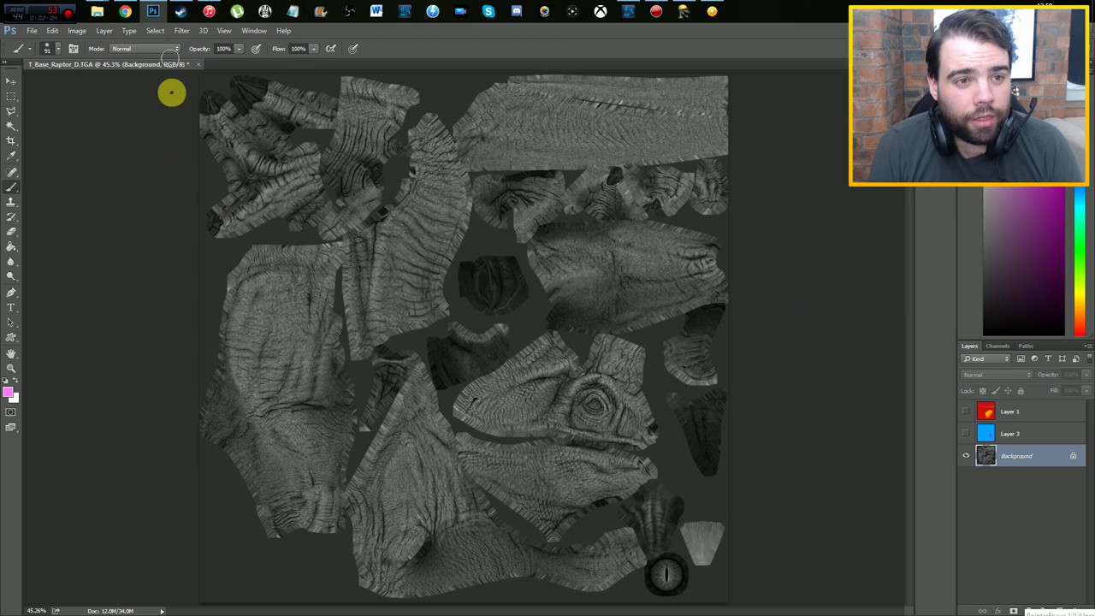
Step: Switch from Photoshop to the Steam library showing the Primal Carnage: Extinction - SDK page
click(181, 11)
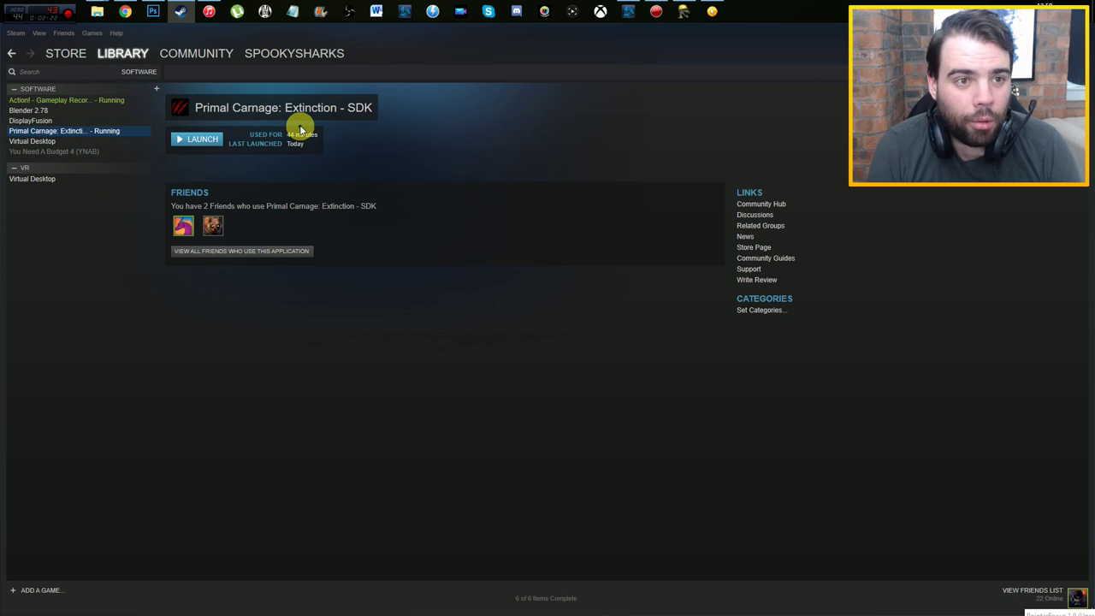
Step: Minimise Steam to bring the T_Base_Raptor_D.TGA texture in Photoshop back to front
mouse_move(186, 14)
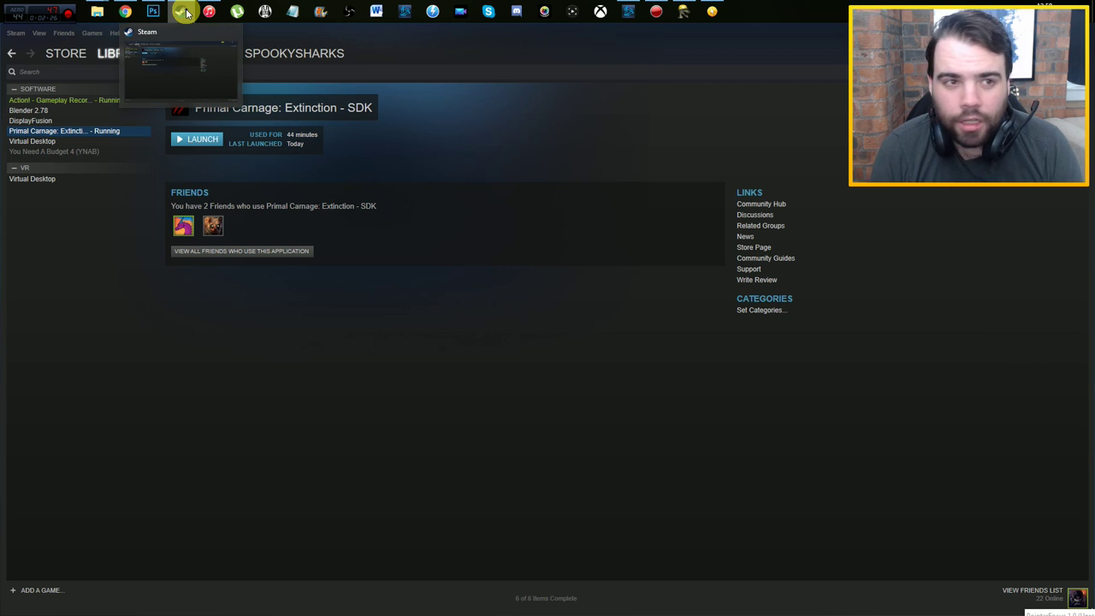
click(185, 12)
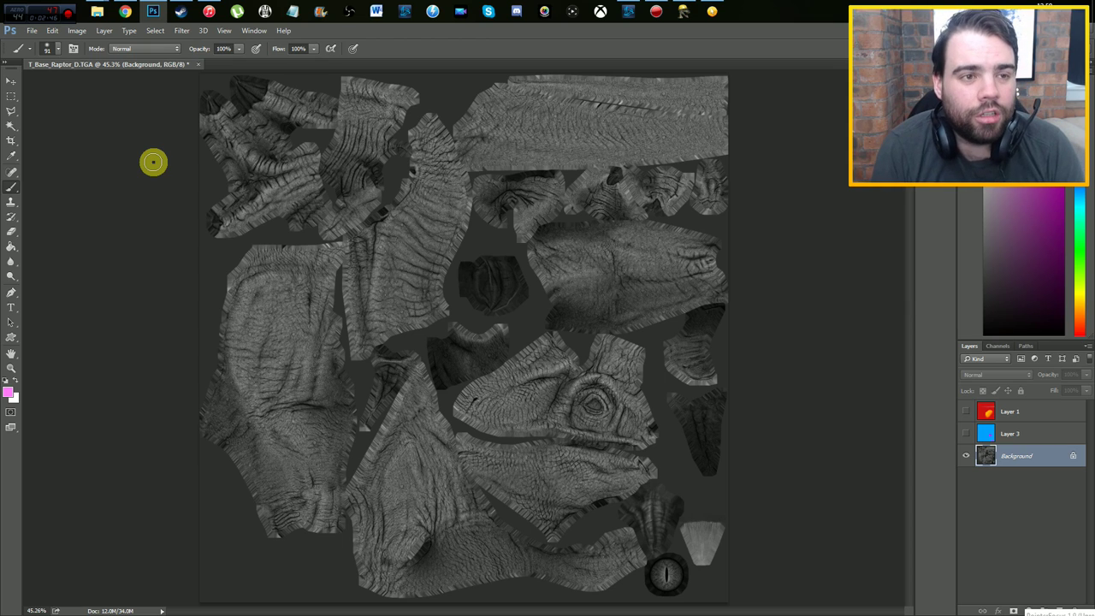
Step: Navigate File Explorer up to CharacterAssets and into Dinosaurs > Raptor
click(96, 18)
click(196, 73)
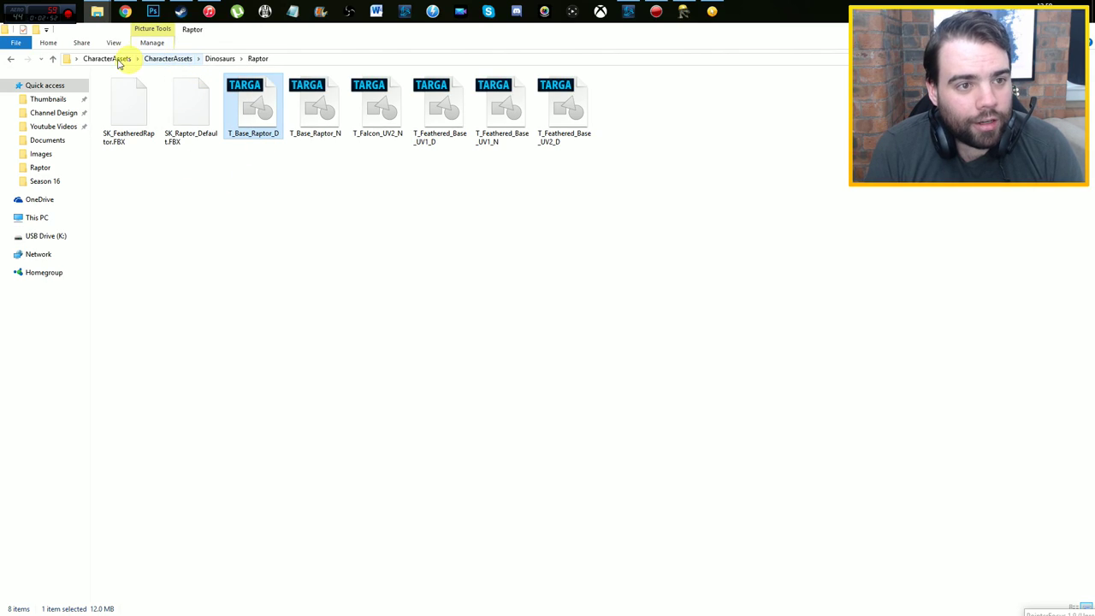
click(107, 58)
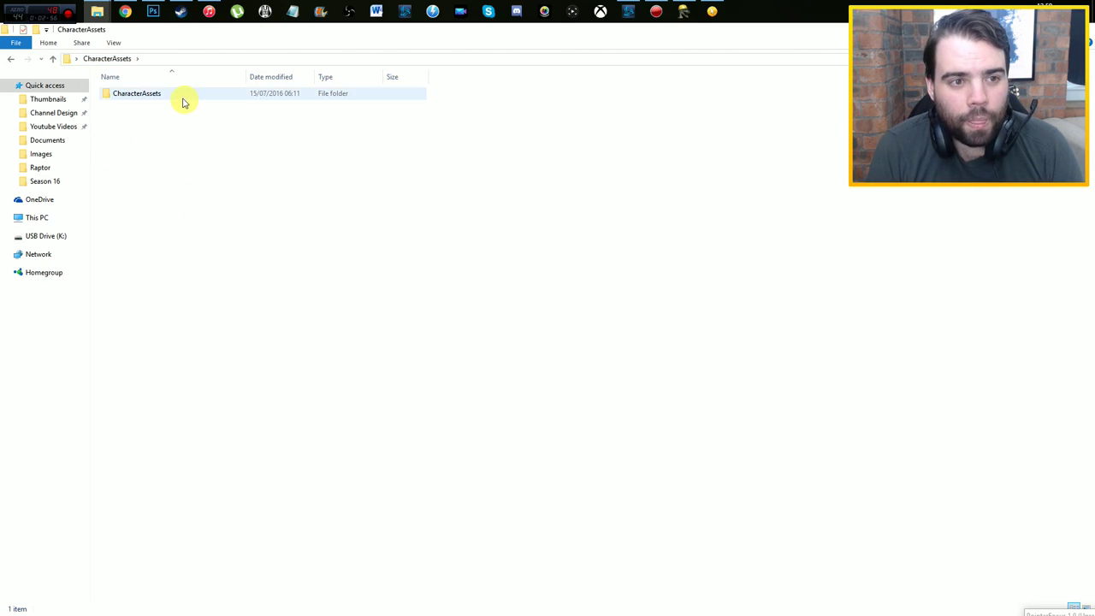
double_click(182, 101)
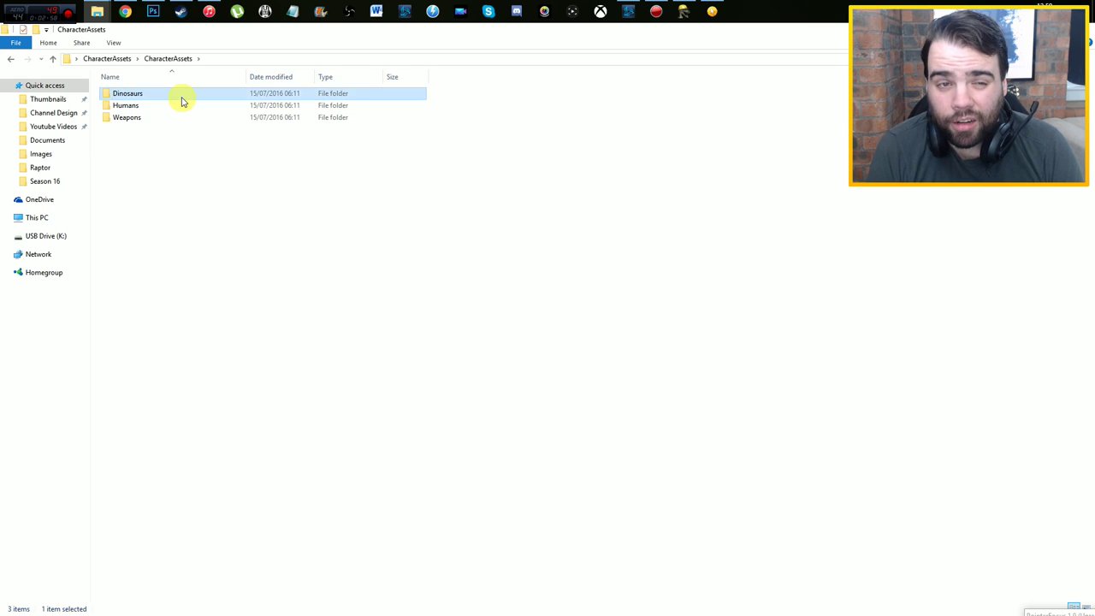
double_click(181, 101)
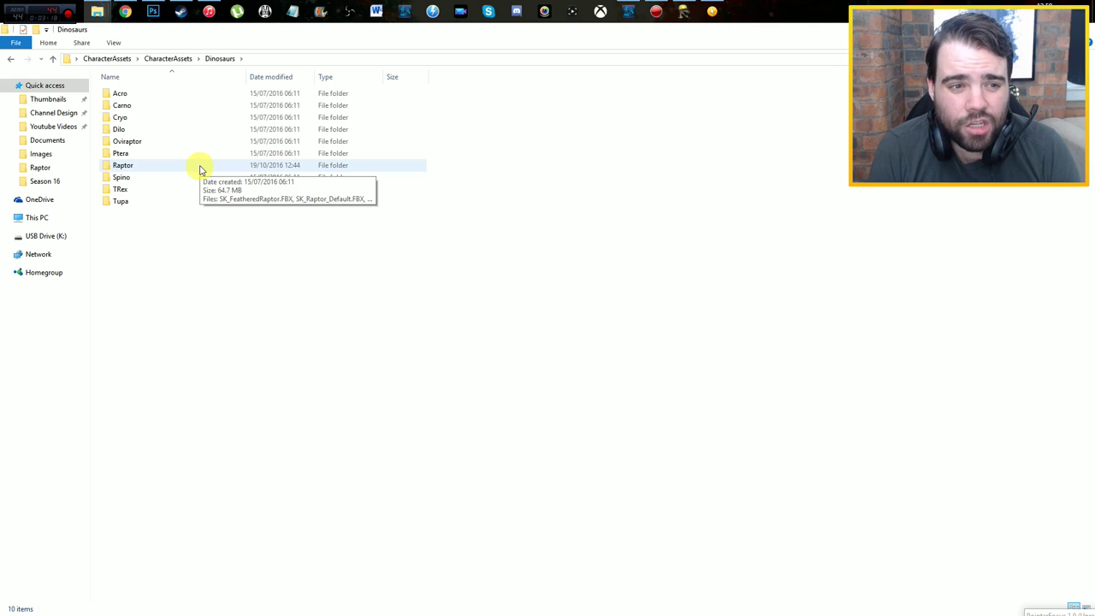
double_click(200, 168)
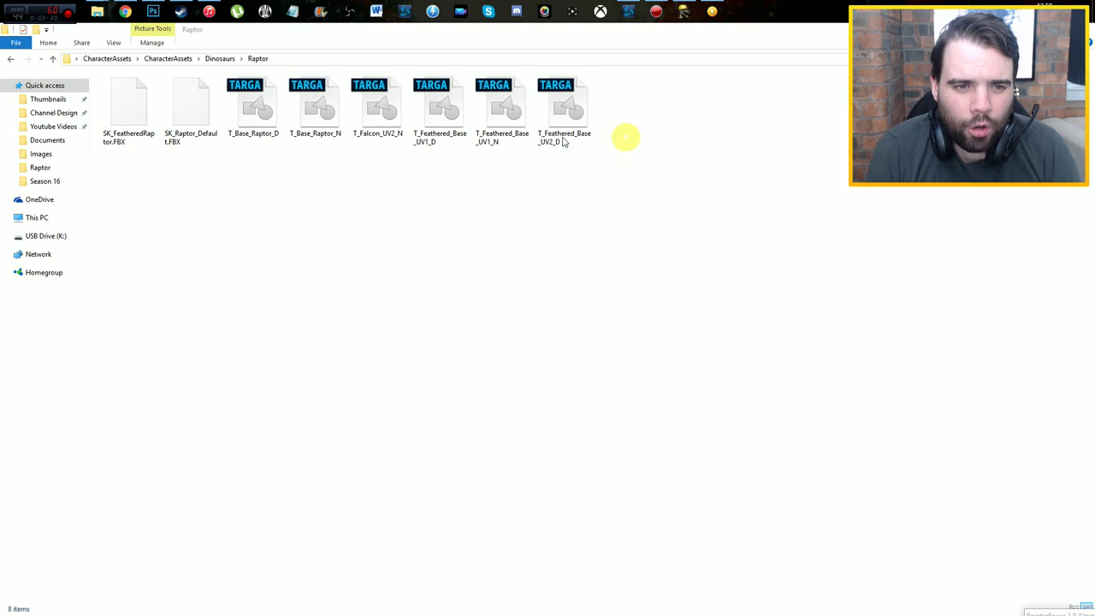
Step: Inspect the raptor texture files, such as T_Base_Raptor_D and T_Falcon_UV2_N, then clear the selection
click(244, 107)
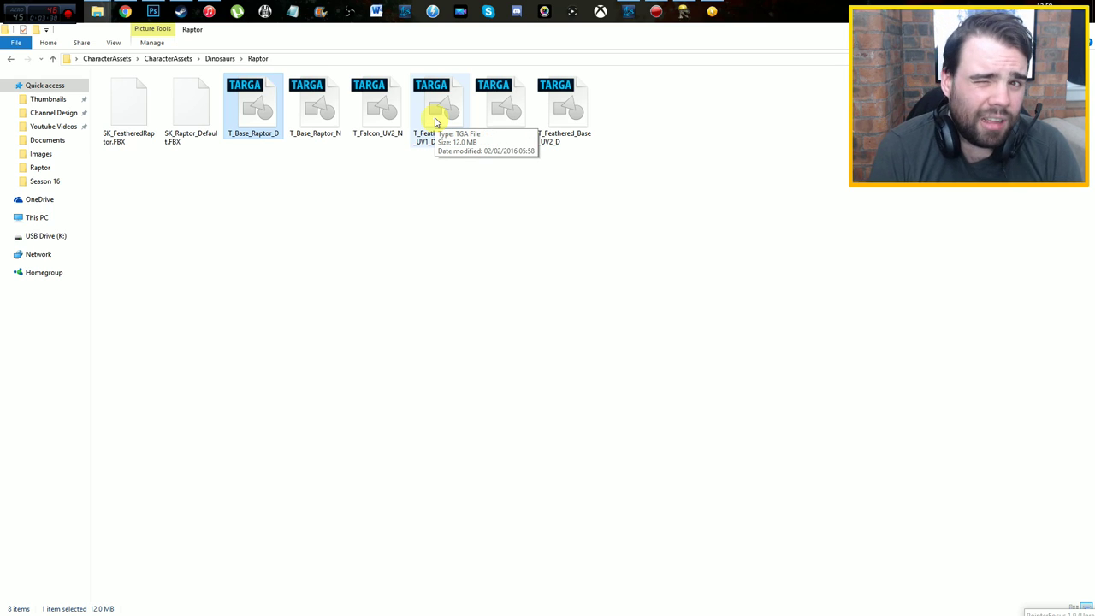
click(436, 123)
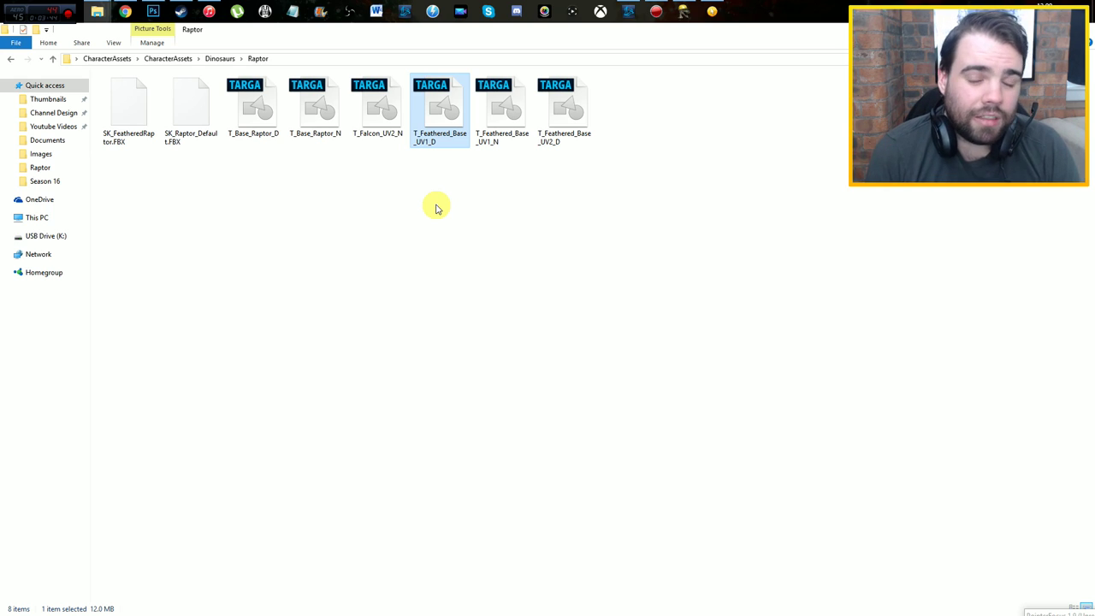
click(319, 103)
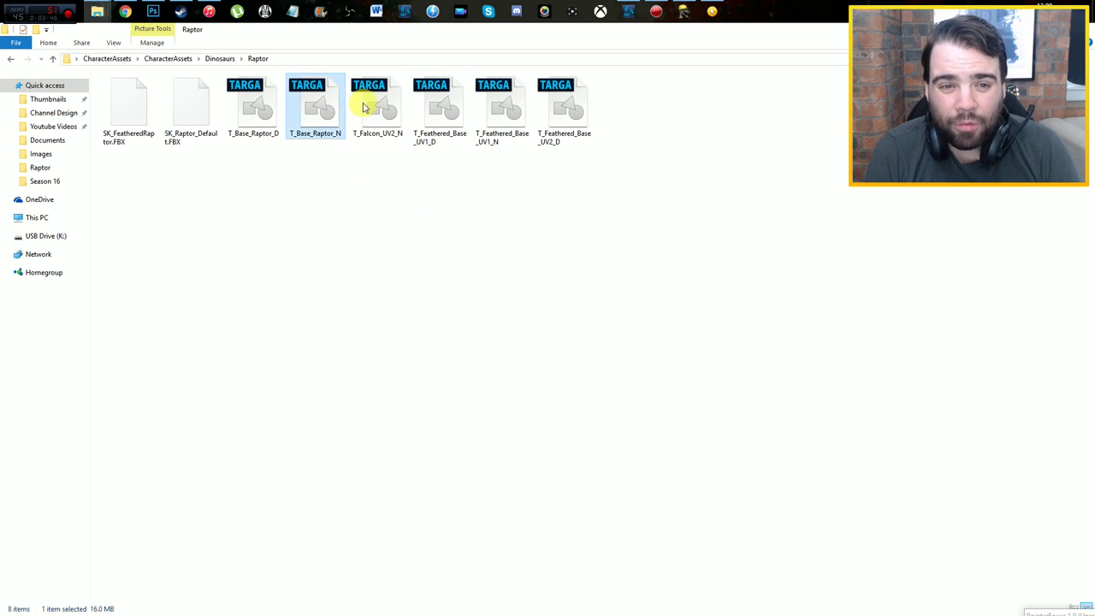
click(368, 108)
click(303, 237)
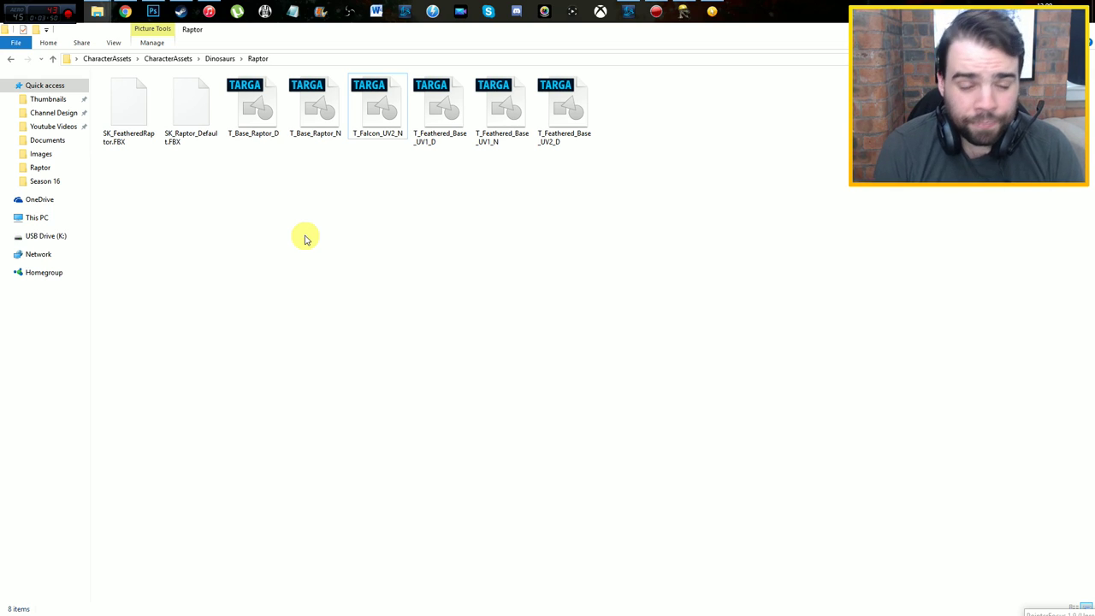
Step: Drag T_Base_Raptor_D from the Raptor folder onto Photoshop to open it
click(152, 11)
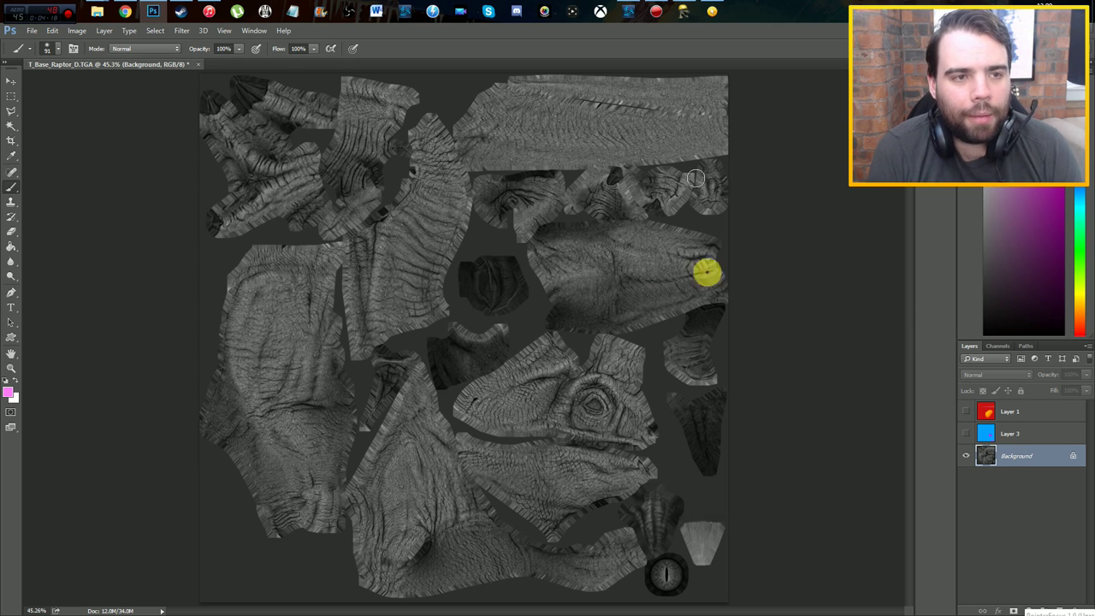
click(143, 12)
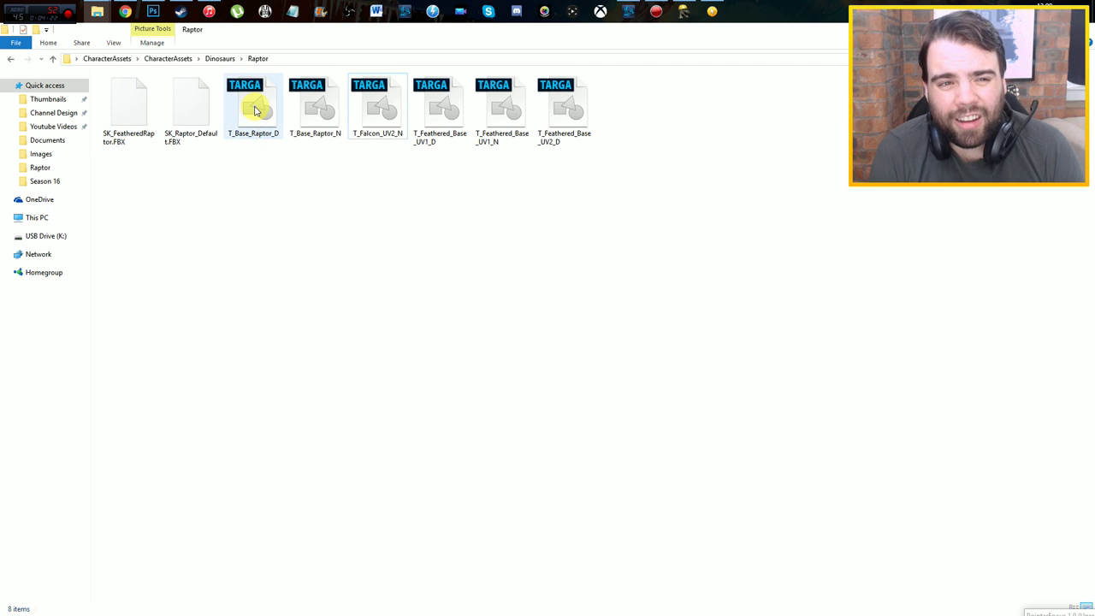
click(254, 109)
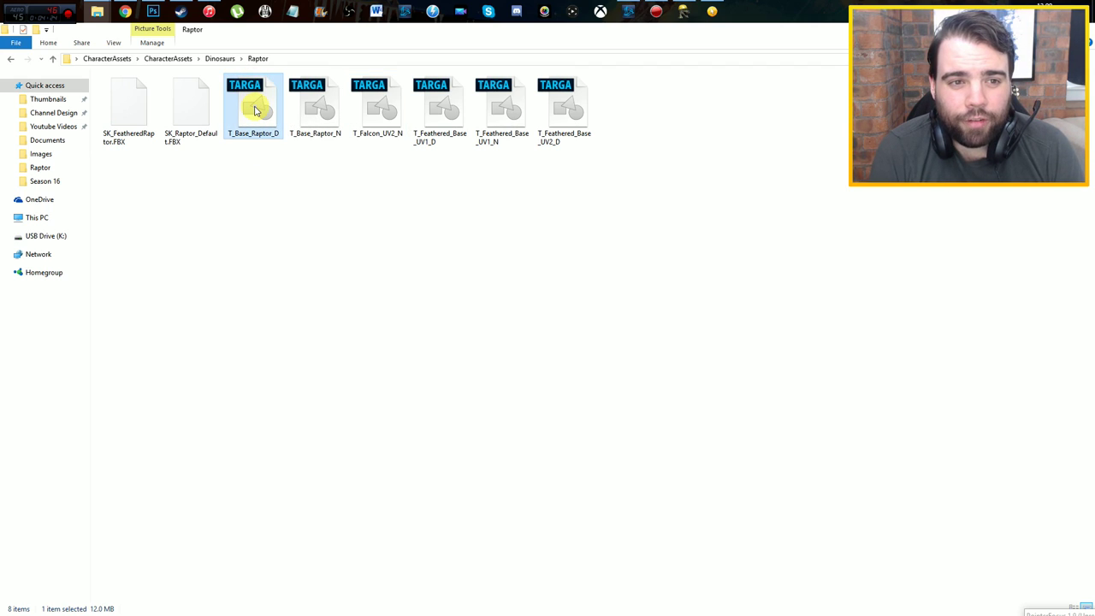
drag(261, 100, 552, 261)
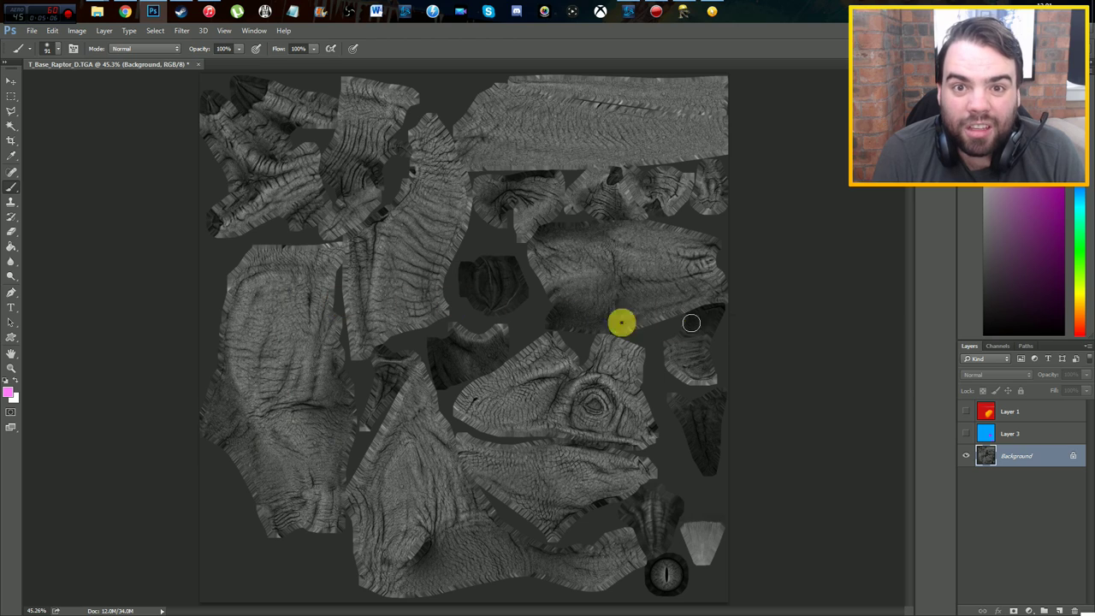
Step: Add a new Multiply layer and set the foreground colour to a saturated green
click(1059, 611)
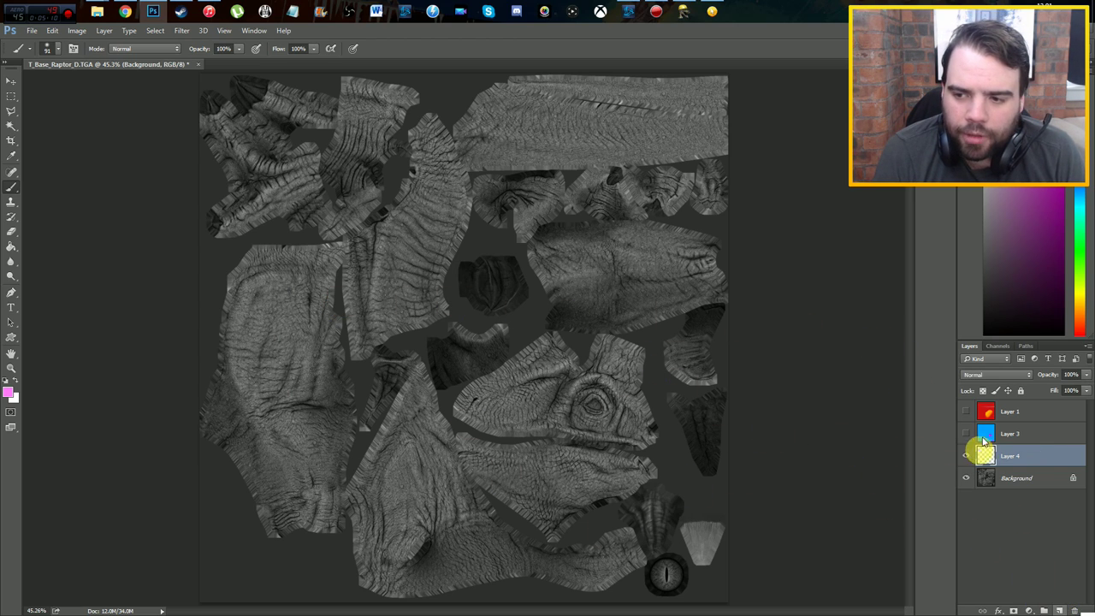
click(988, 375)
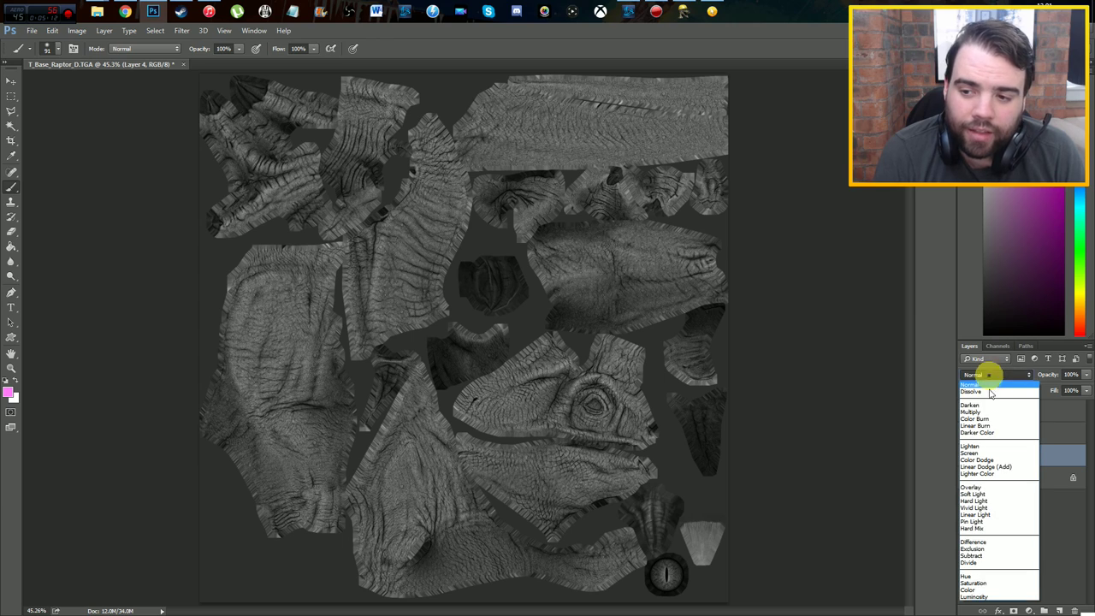
click(991, 412)
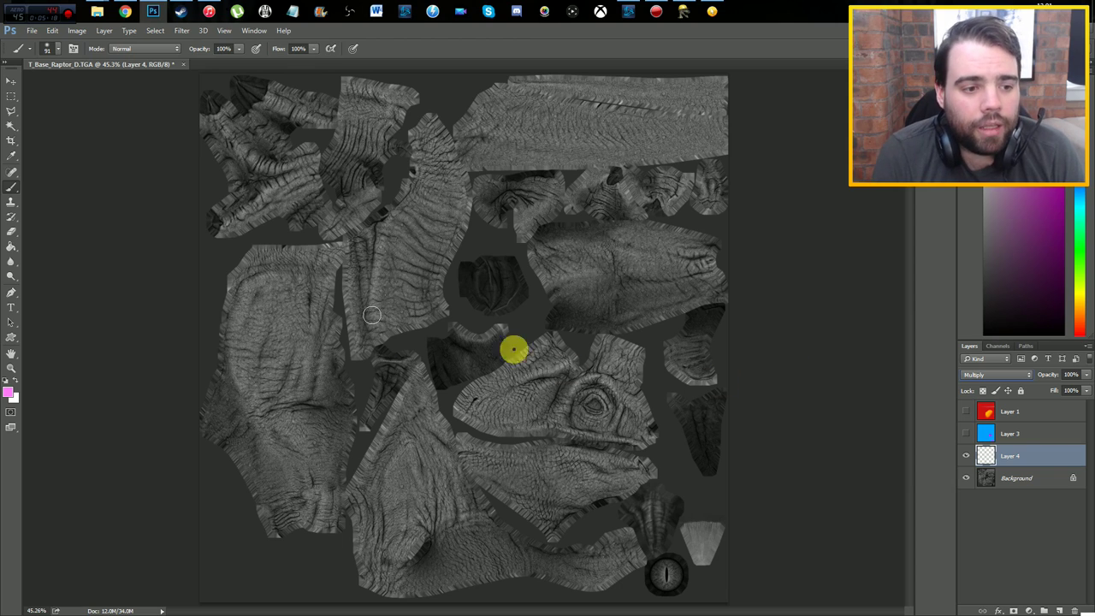
click(11, 391)
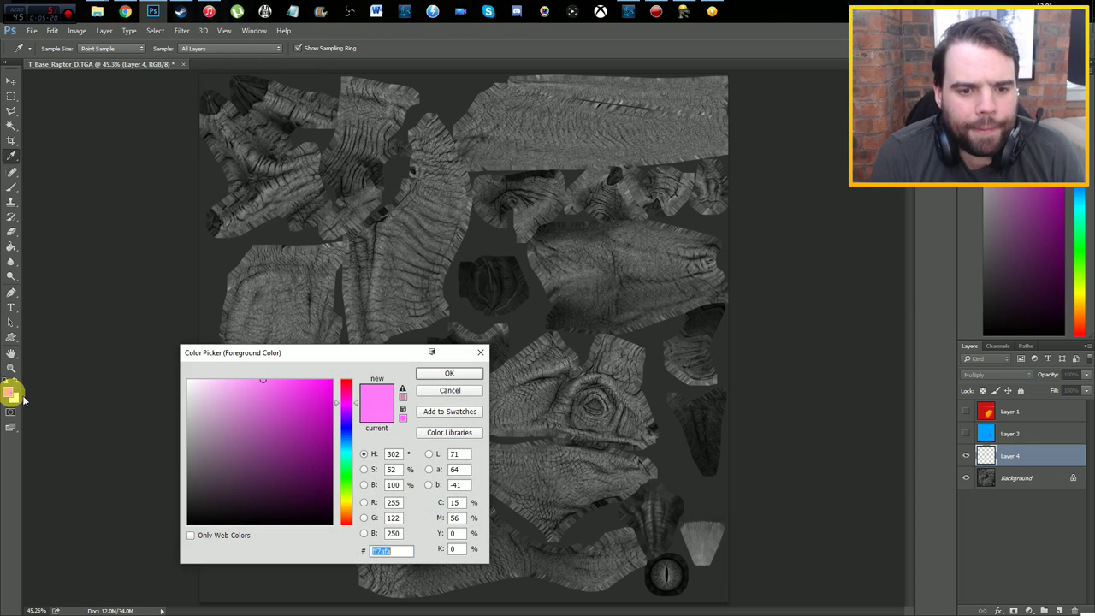
click(343, 484)
drag(323, 434, 314, 414)
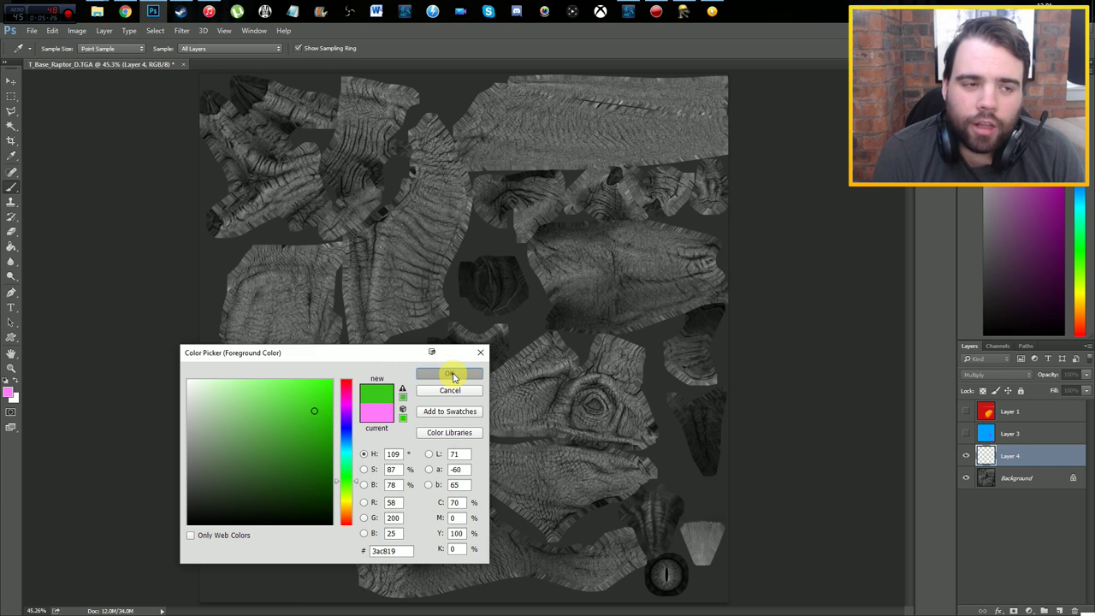
key(Escape)
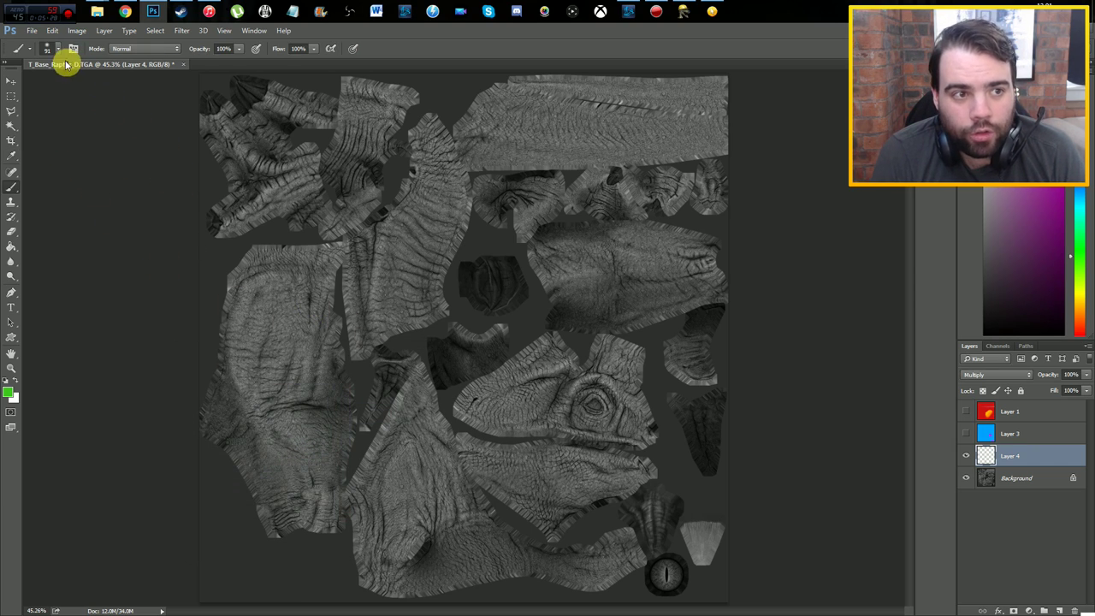
Step: Enlarge the brush and paint green over the eye and head patches
click(57, 48)
drag(133, 81, 337, 49)
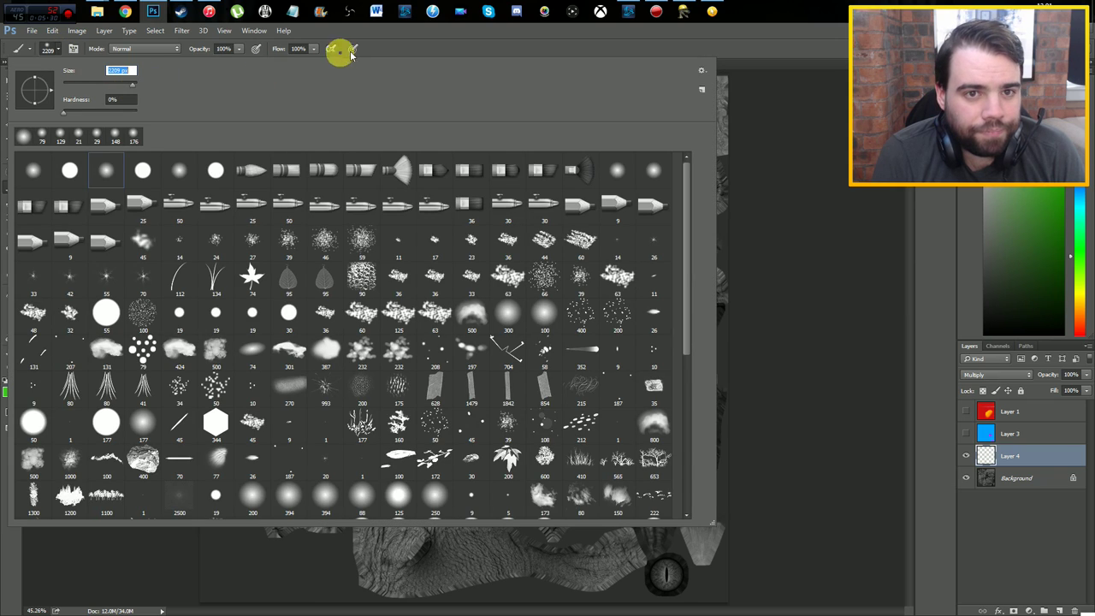
click(402, 49)
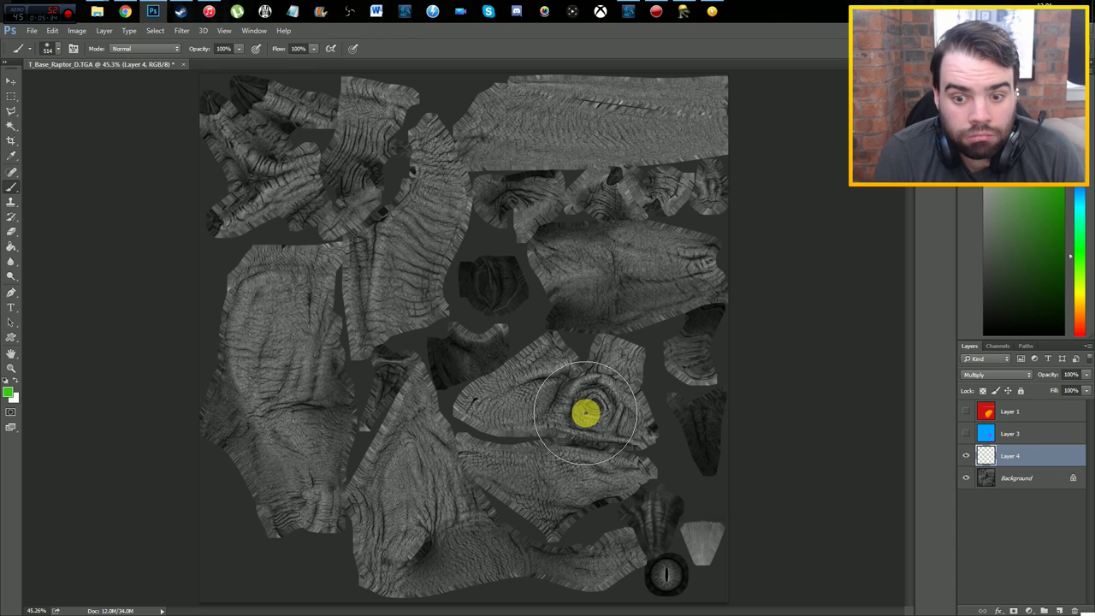
mouse_move(585, 413)
mouse_down()
mouse_move(503, 481)
mouse_move(592, 501)
mouse_up()
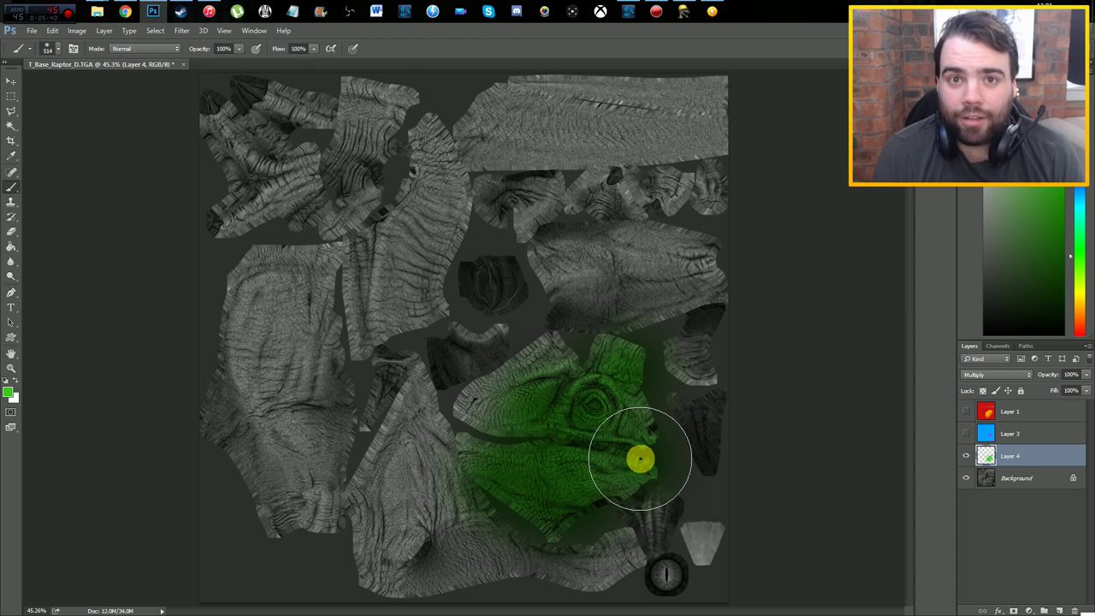
mouse_move(591, 396)
mouse_down()
mouse_move(468, 421)
mouse_move(464, 454)
mouse_up()
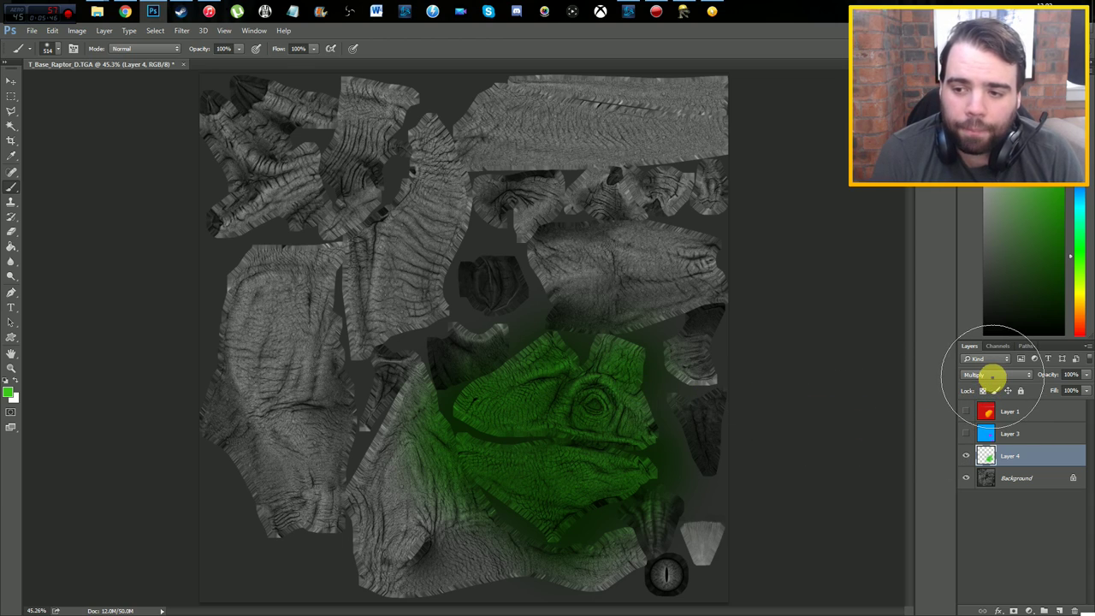
Step: Try Normal then Multiply blending on Layer 4, then delete the green test layer
click(993, 374)
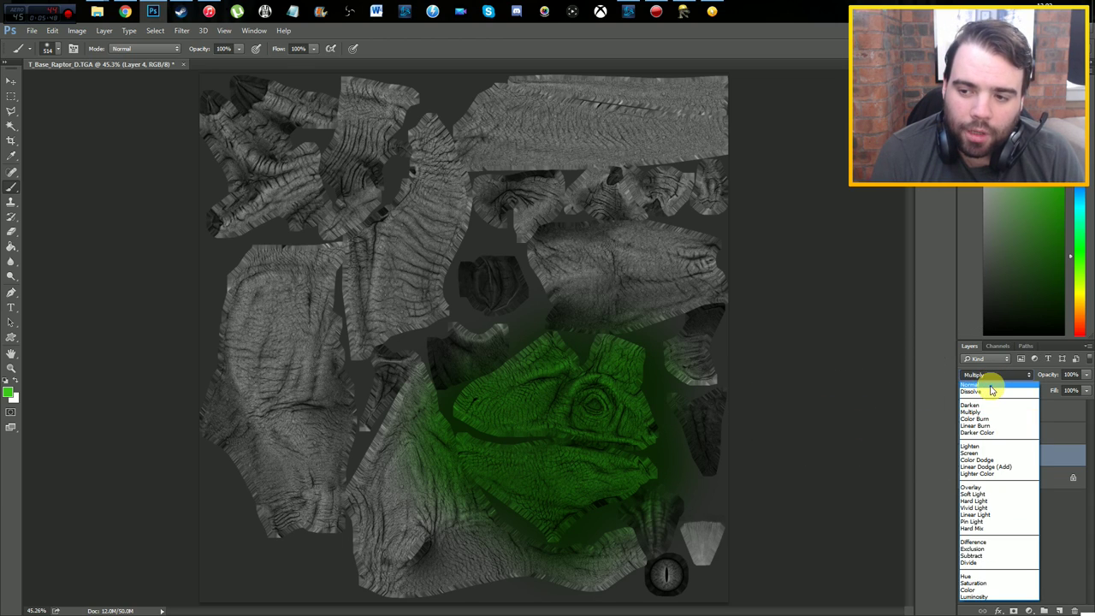
click(992, 378)
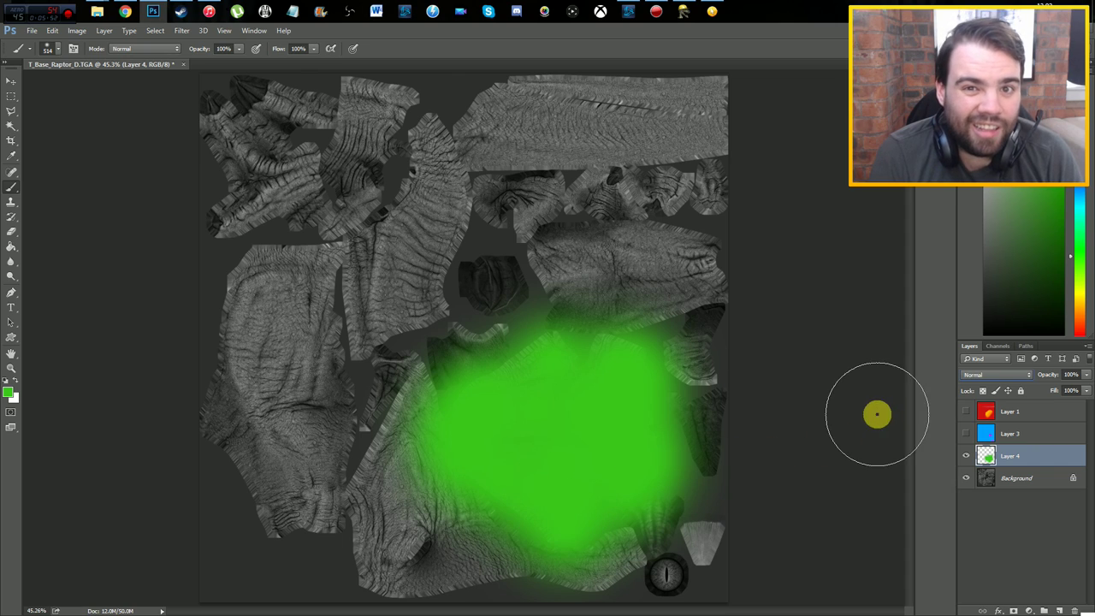
click(993, 376)
scroll(992, 385, up, 3)
click(975, 411)
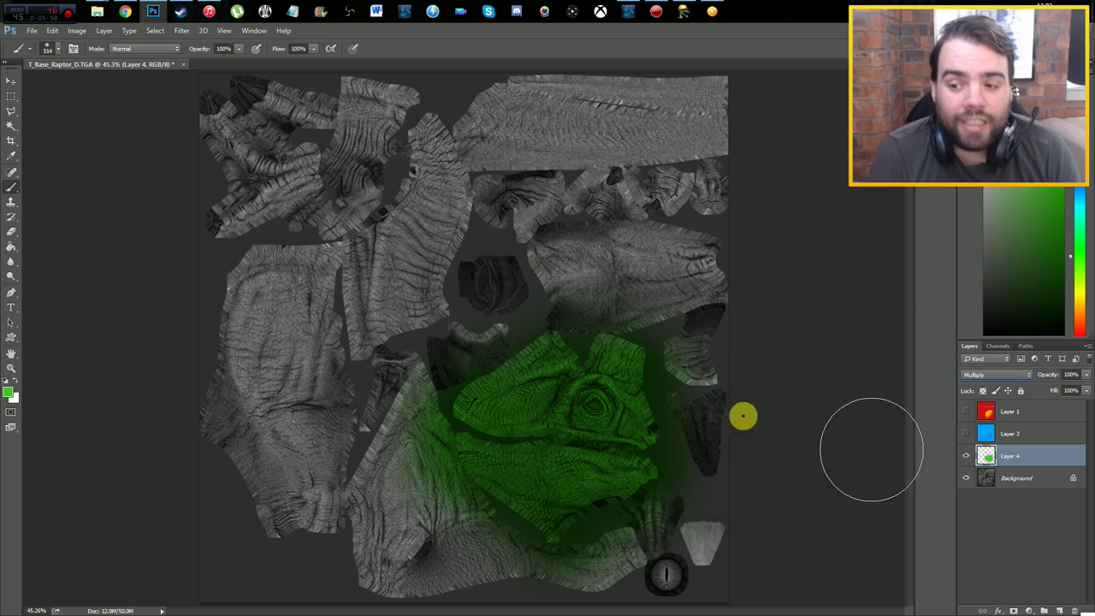
click(1071, 610)
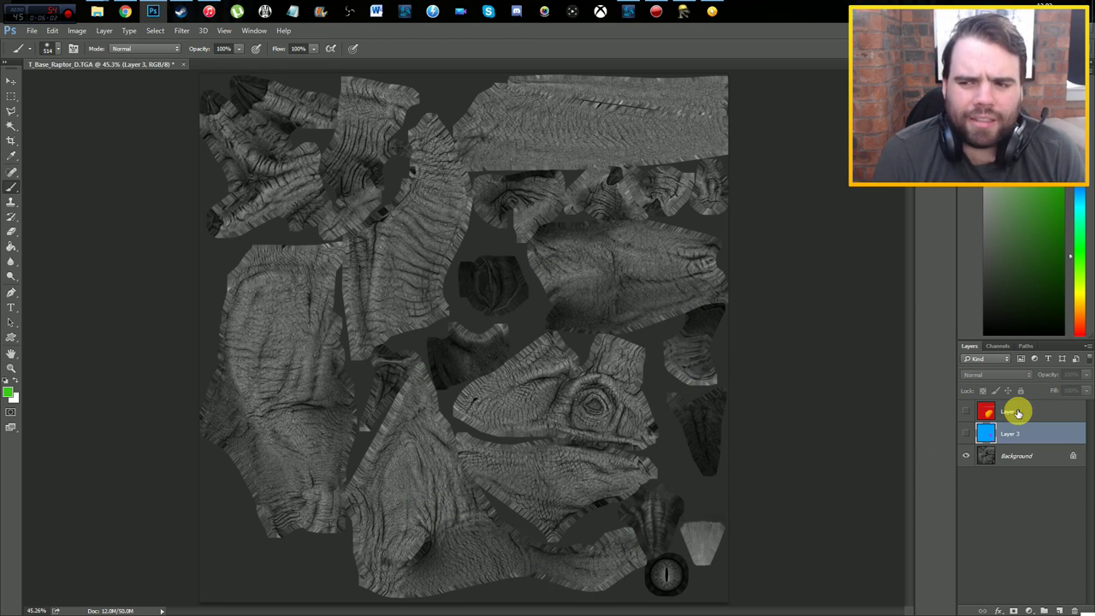
Step: Set the red-yellow Layer 1 to Multiply, then hide it and show the blue-magenta Layer 3
click(968, 411)
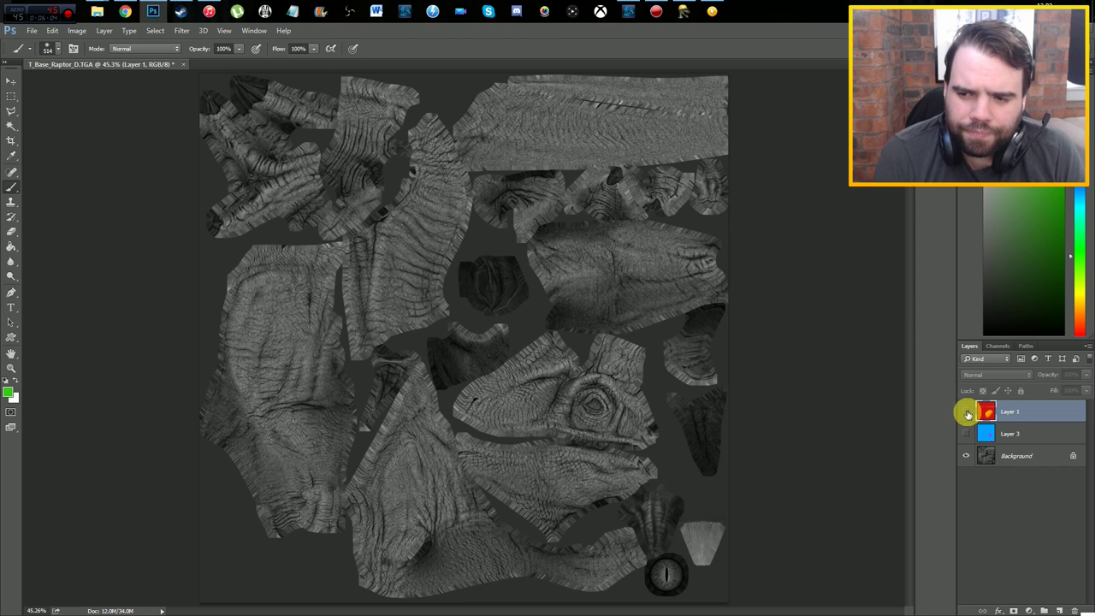
click(965, 413)
click(982, 374)
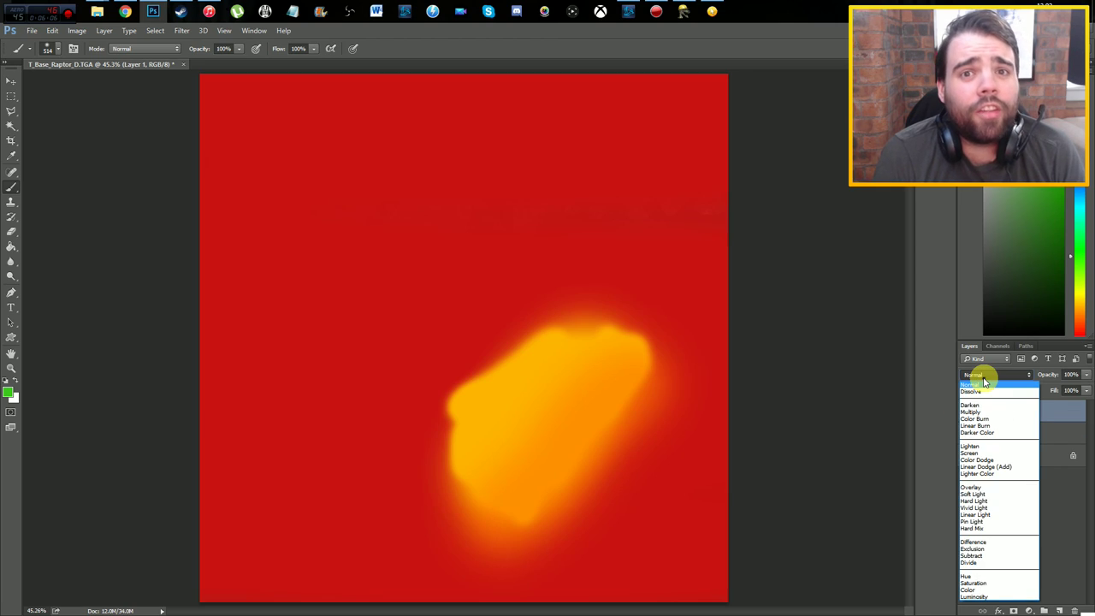
click(984, 412)
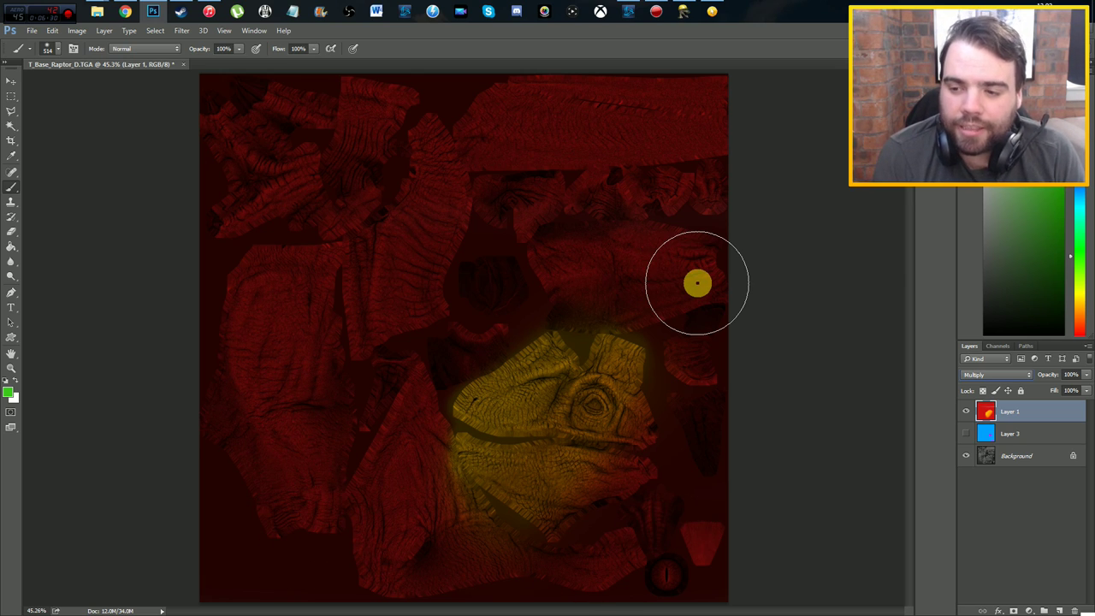
click(966, 411)
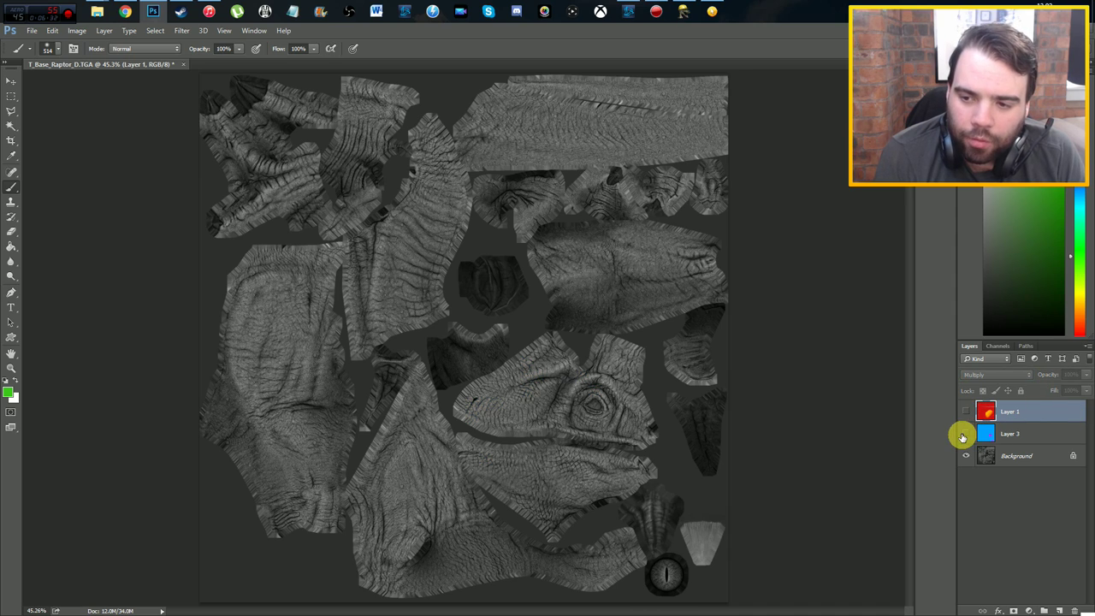
click(992, 434)
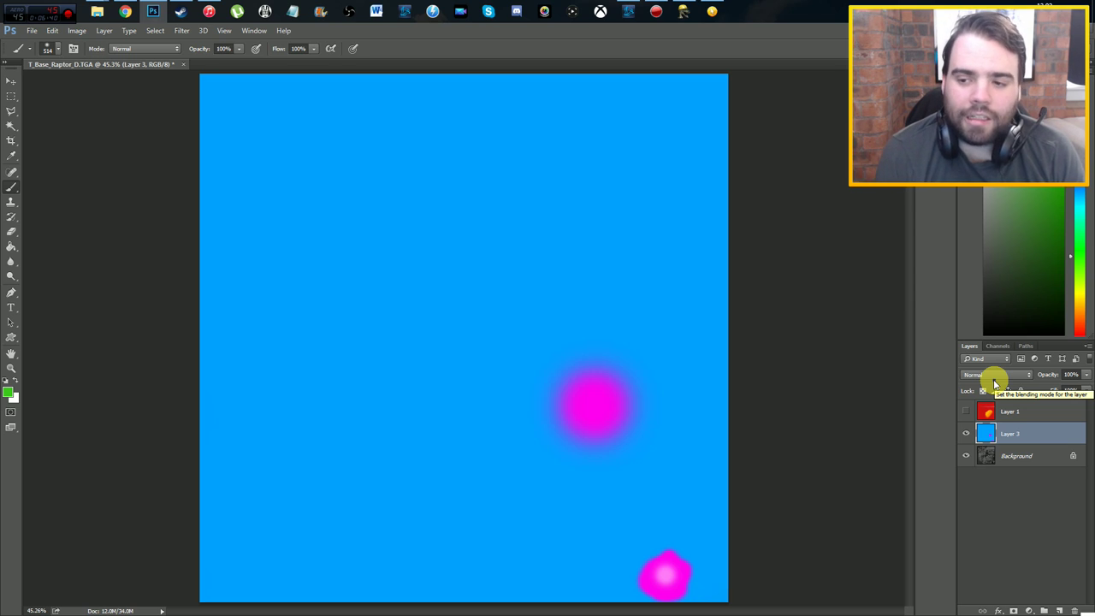
click(995, 383)
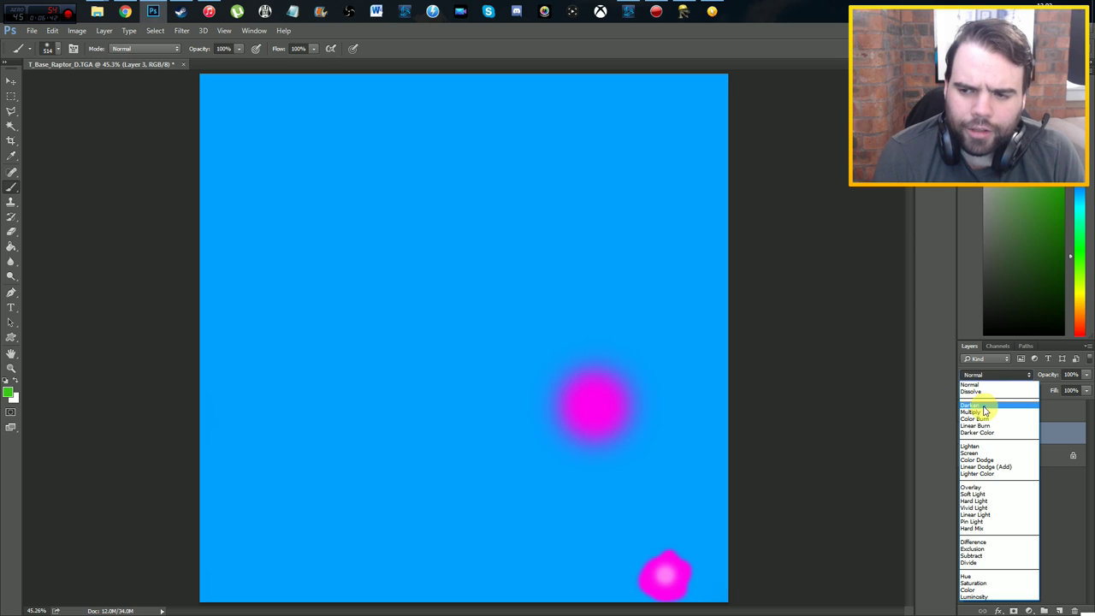
click(976, 412)
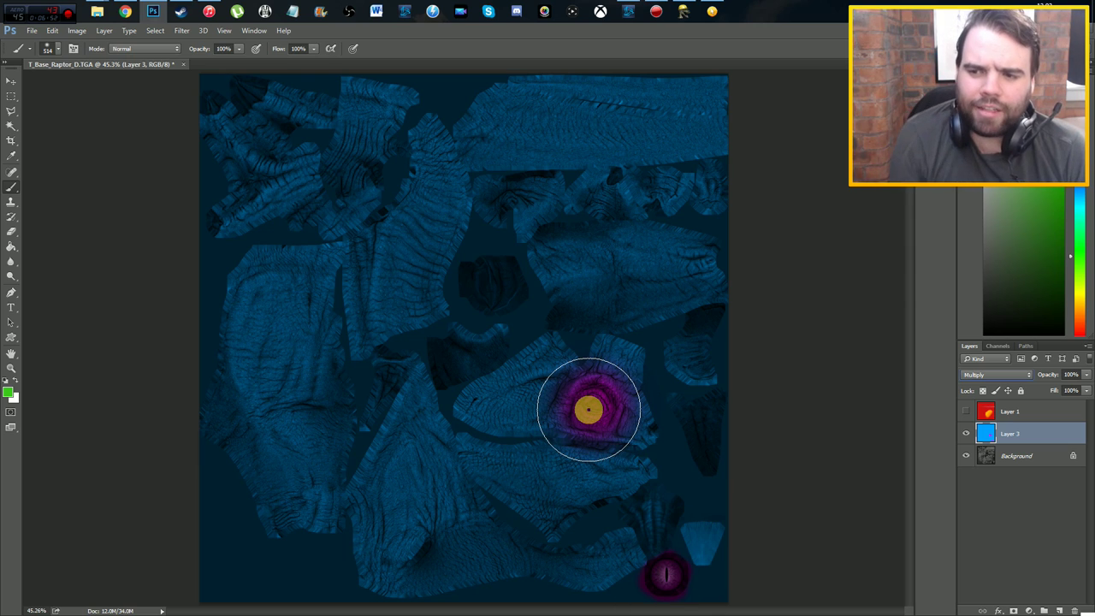
click(995, 379)
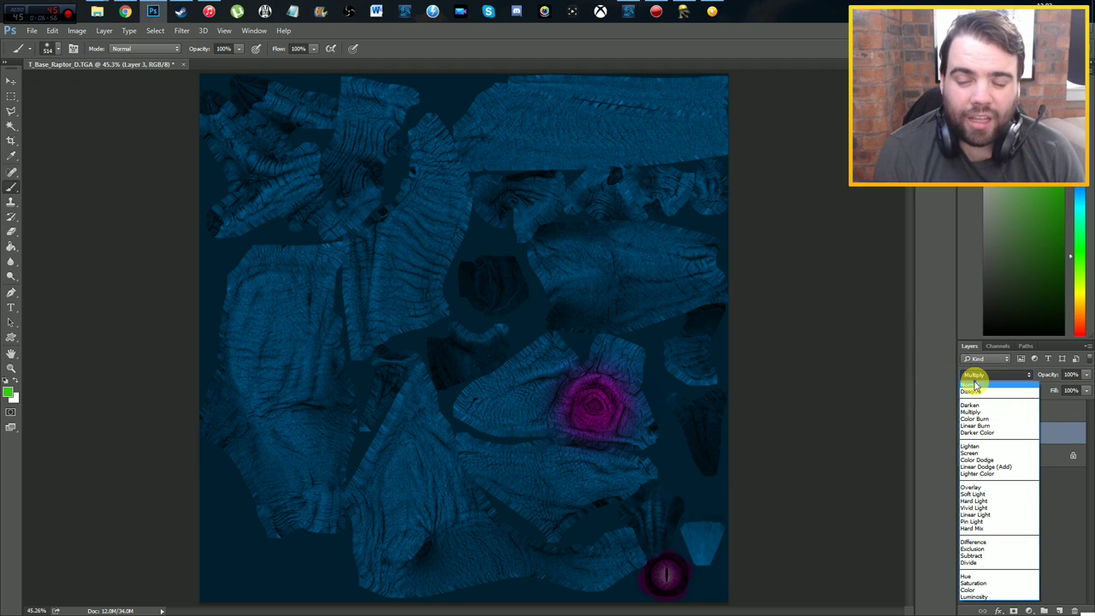
click(973, 385)
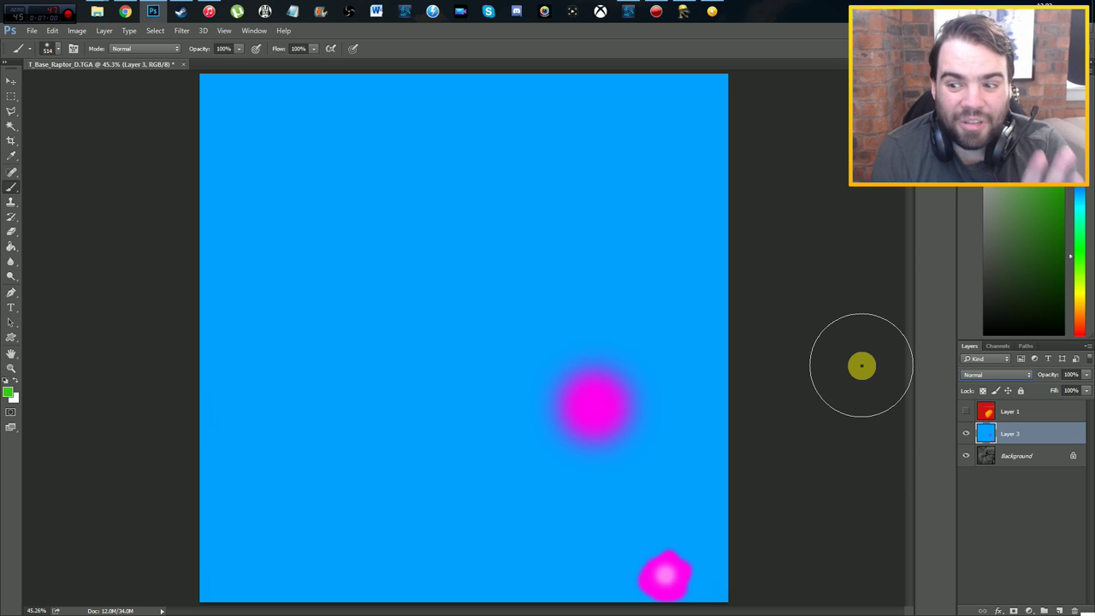
click(966, 438)
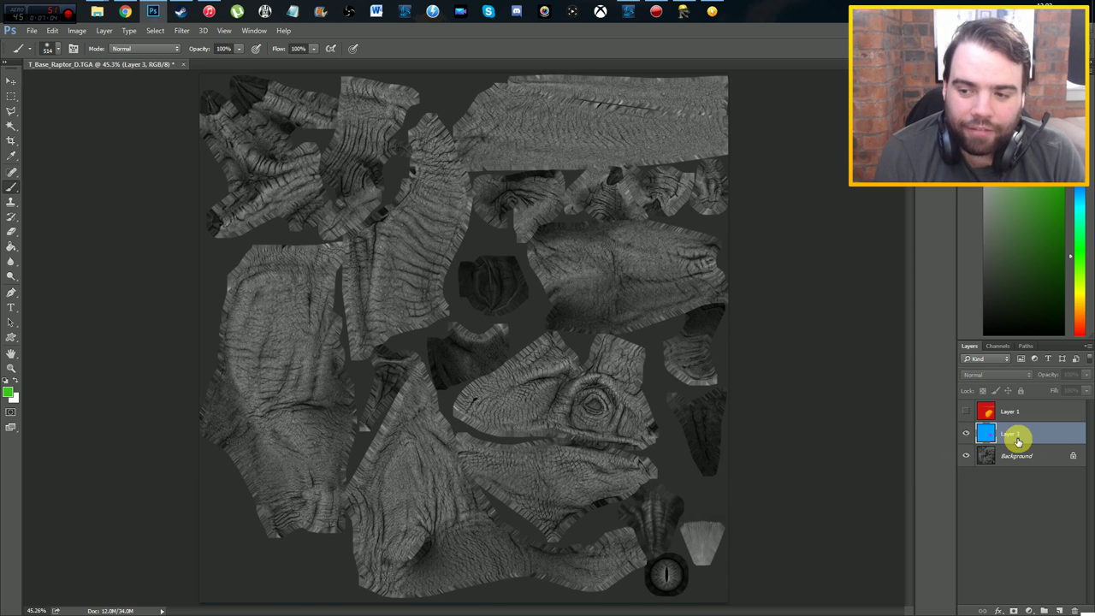
click(967, 434)
click(1010, 377)
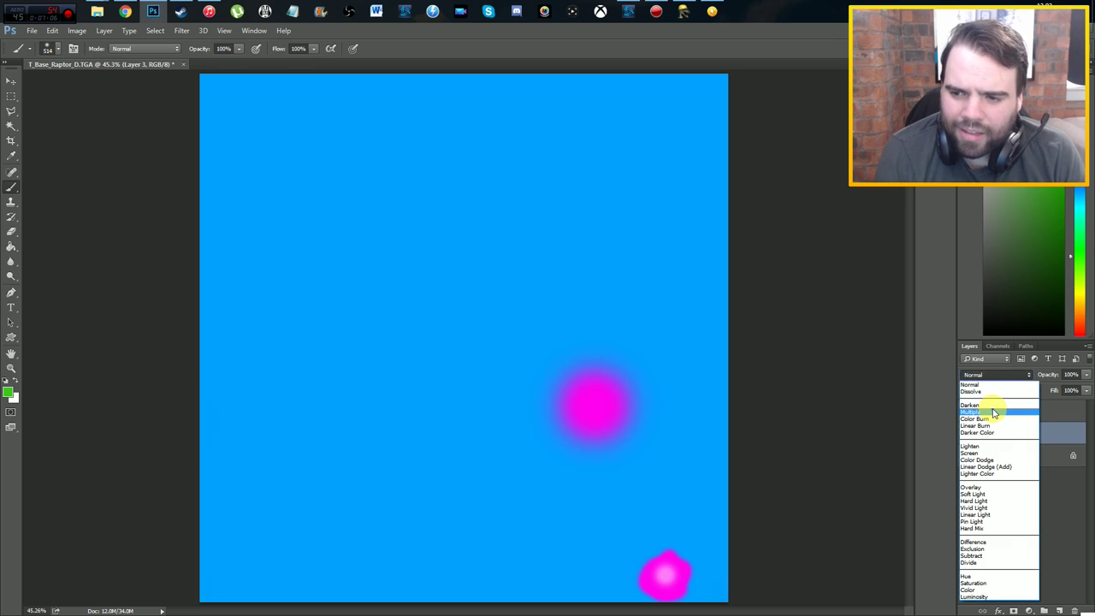
click(991, 411)
Step: Set the foreground colour to bright magenta #e400ff and hide the blue layer
click(8, 392)
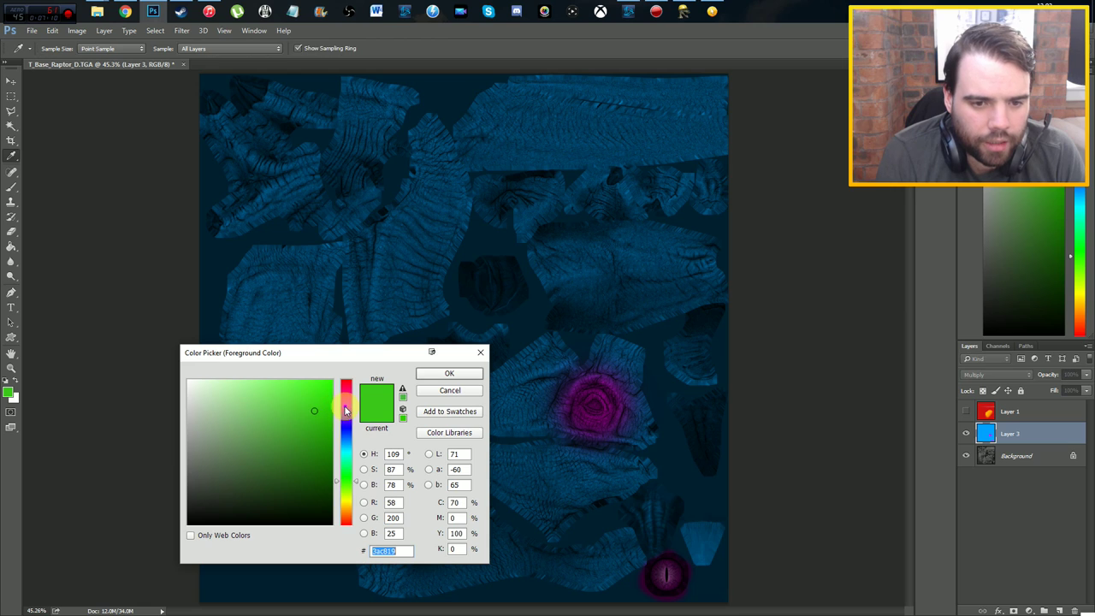
click(346, 404)
drag(318, 396, 332, 380)
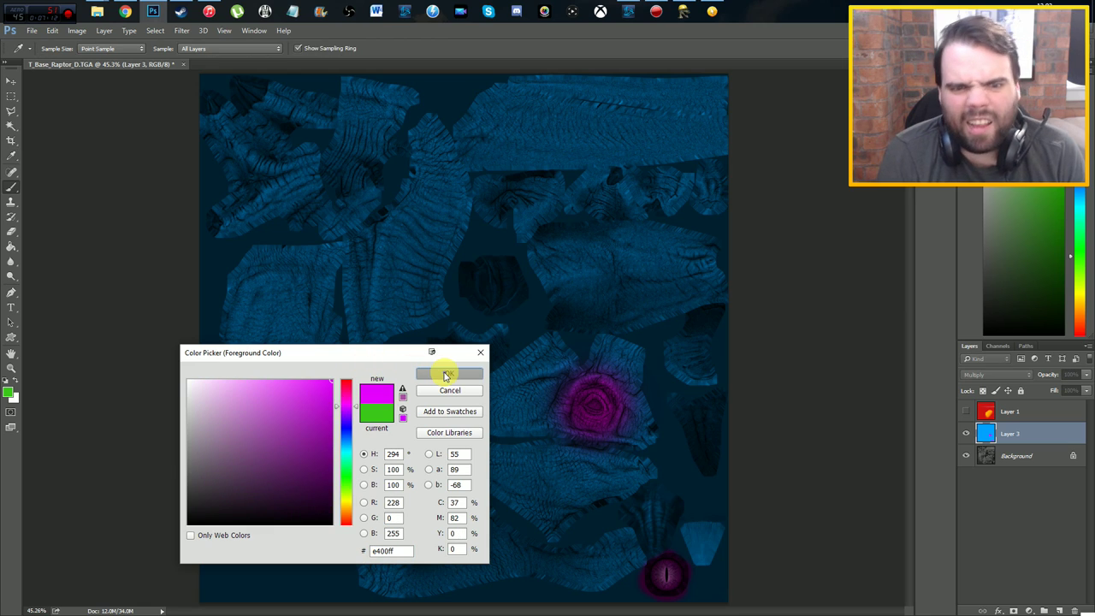
click(445, 374)
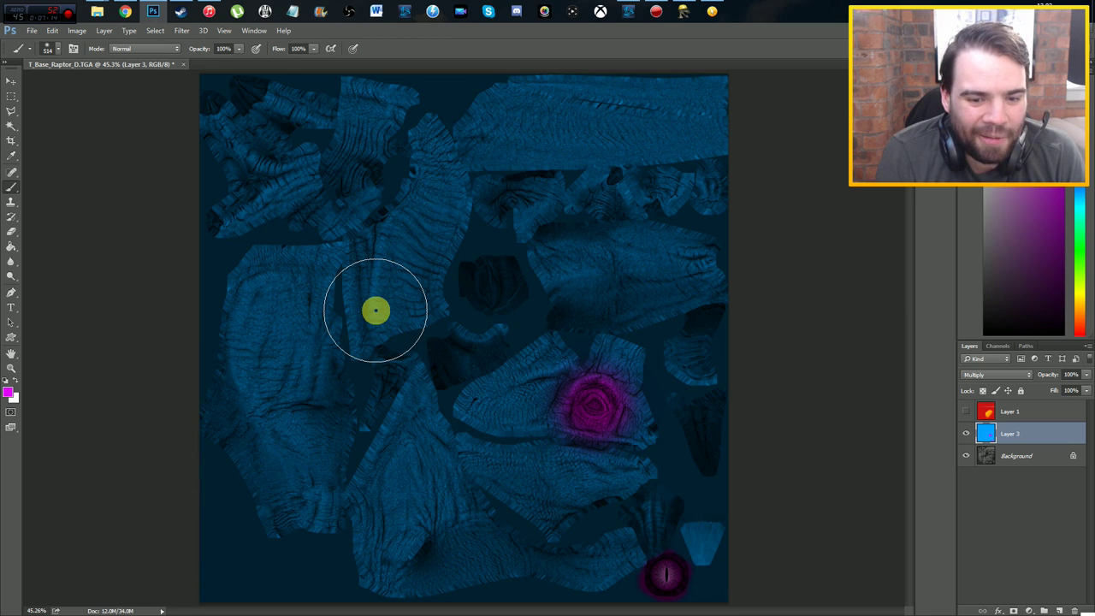
click(969, 438)
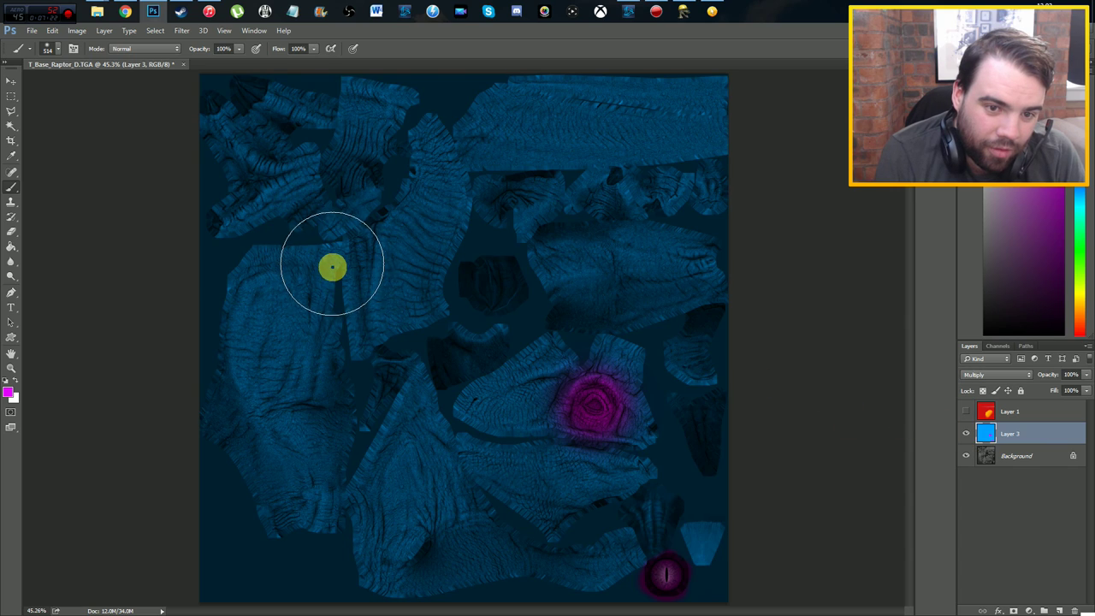
Step: Paint magenta streaks over the left, top-right, top-left and bottom-centre texture pieces
drag(332, 227, 336, 509)
drag(496, 151, 855, 151)
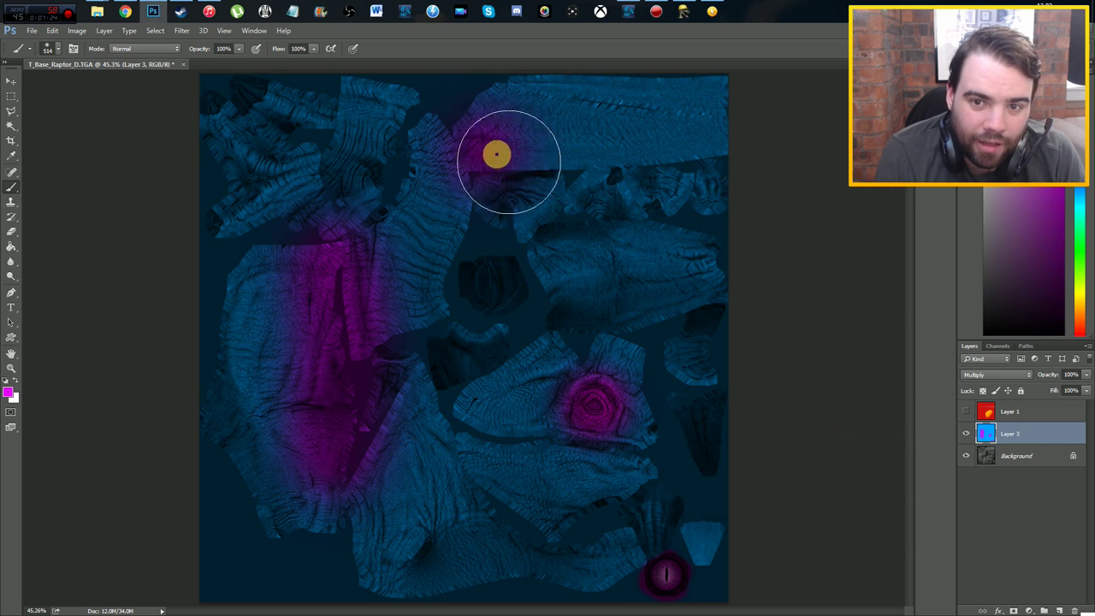
mouse_move(222, 137)
mouse_down()
mouse_move(355, 122)
mouse_move(265, 108)
mouse_up()
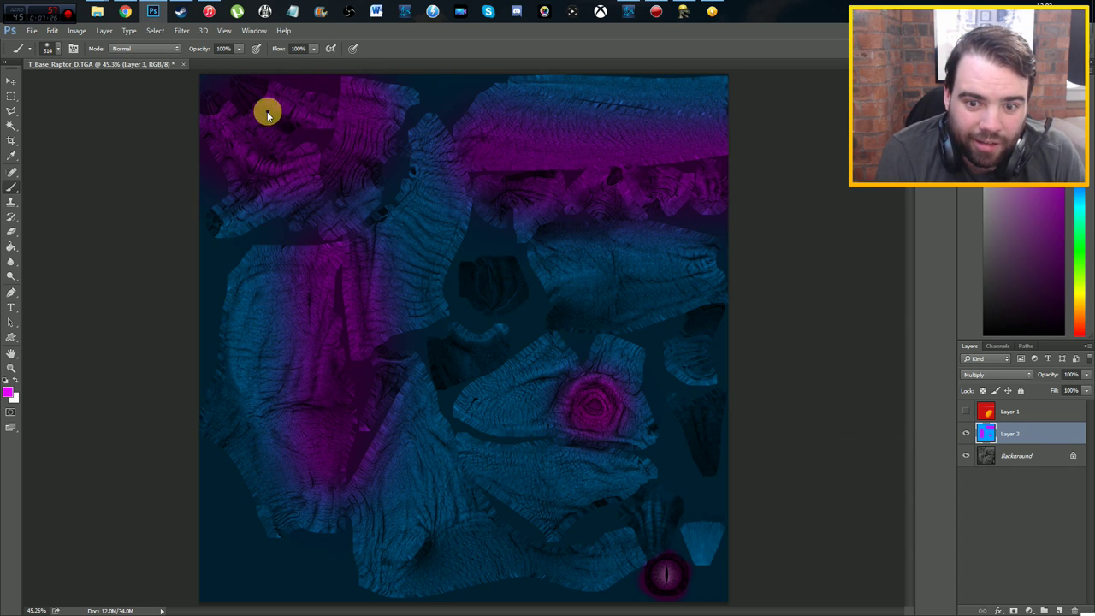
drag(436, 567, 452, 593)
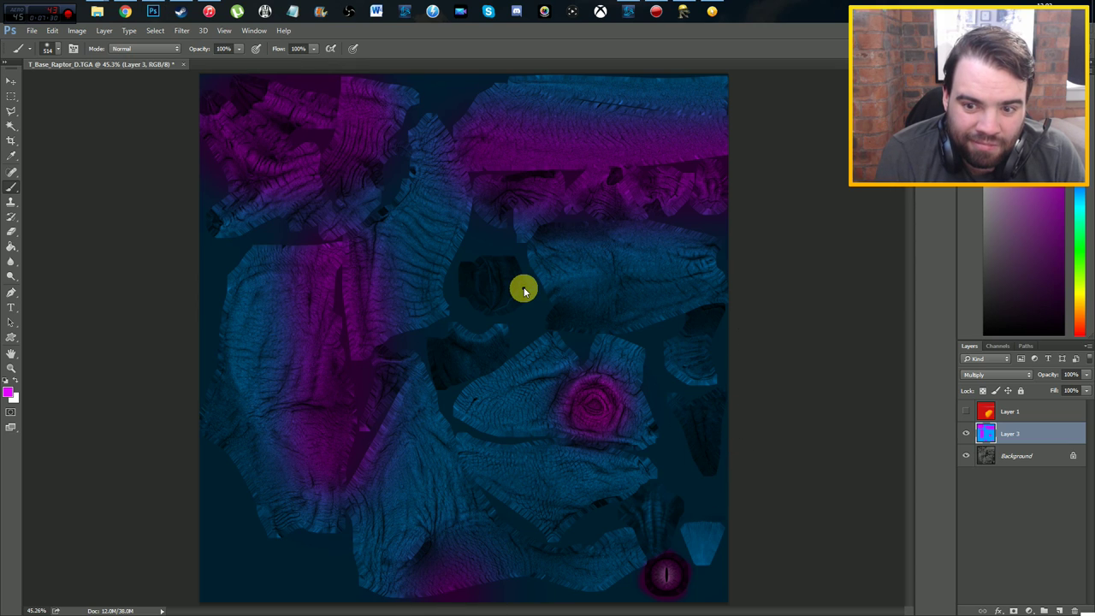
Step: Set Layer 3 to Normal and save as 24-bit Targa T_Base_Raptor_D_IMAUNICORN.tga
click(991, 379)
click(982, 378)
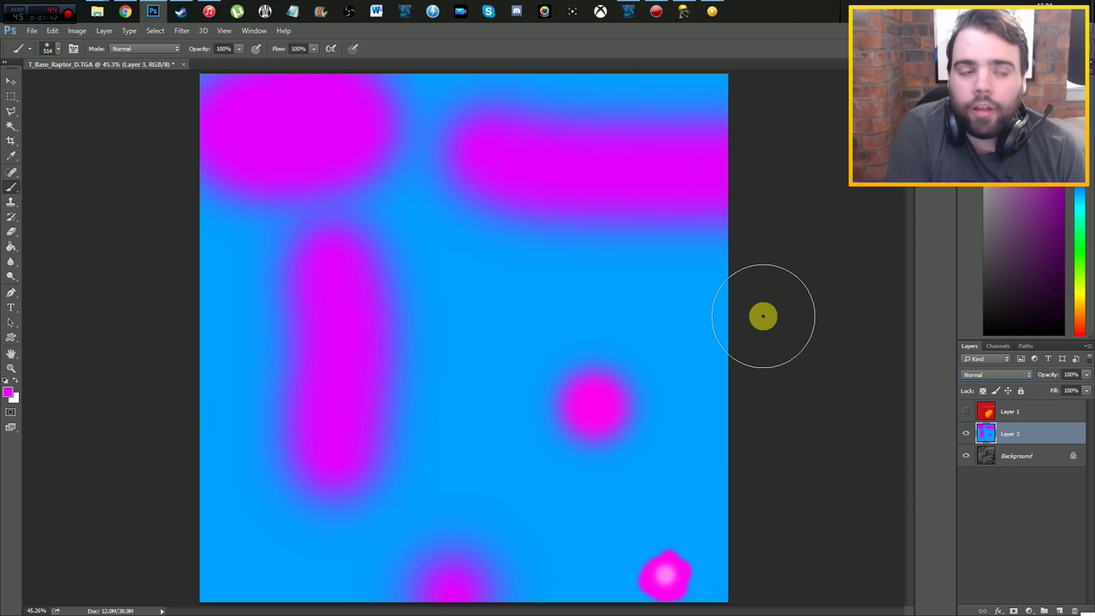
click(32, 30)
click(59, 157)
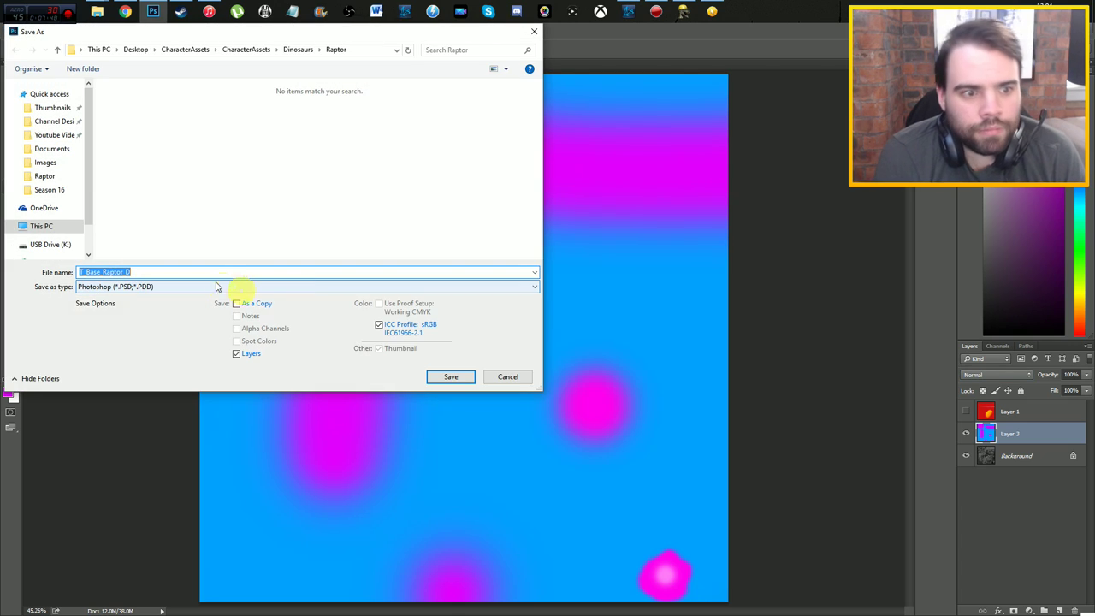
click(161, 286)
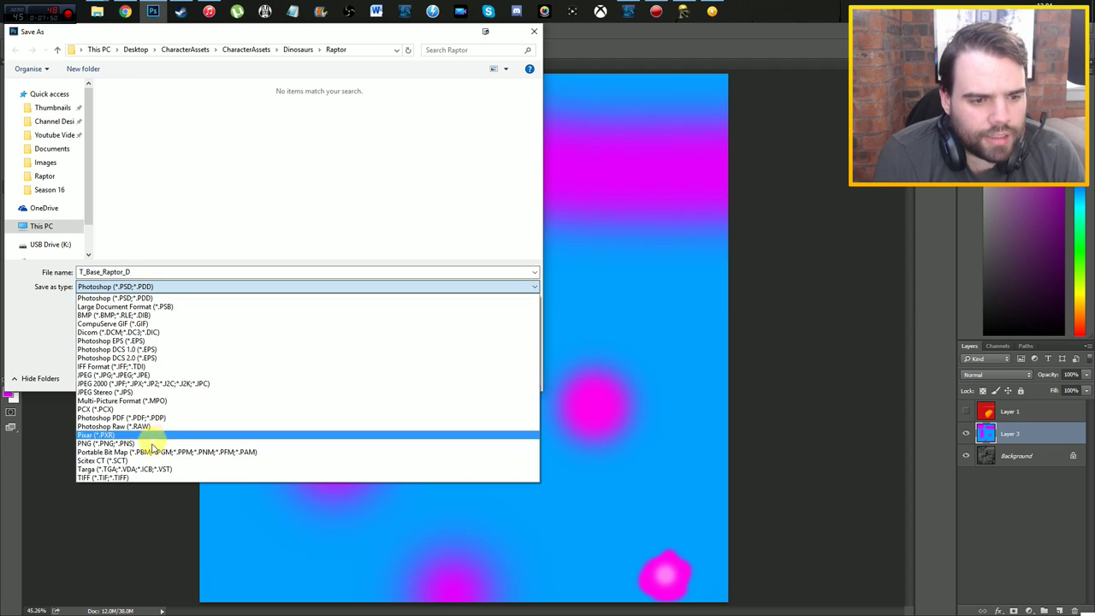
click(114, 469)
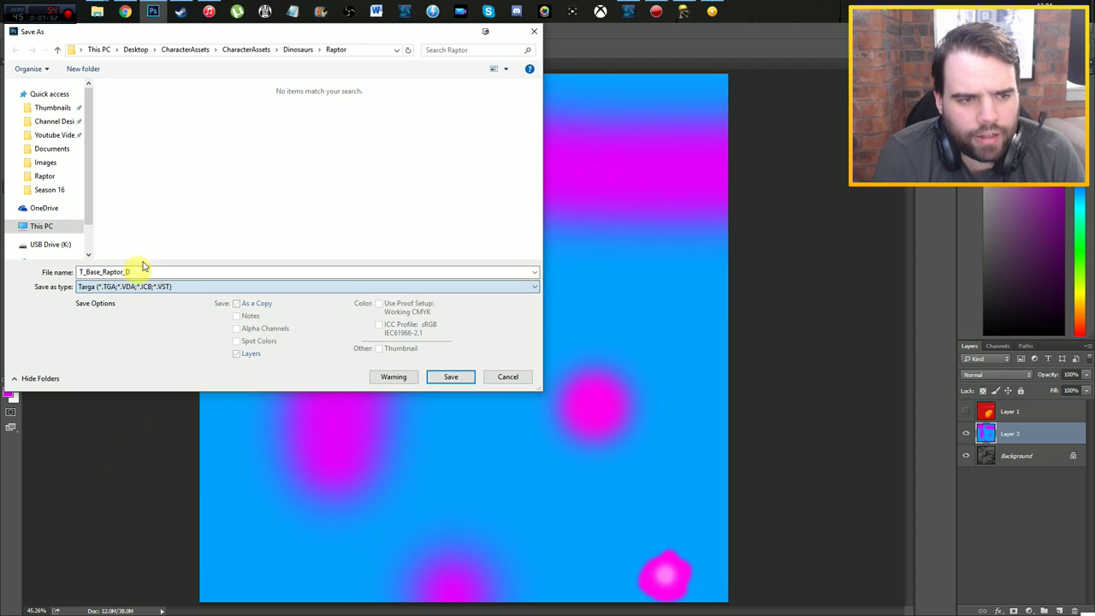
drag(251, 31, 482, 85)
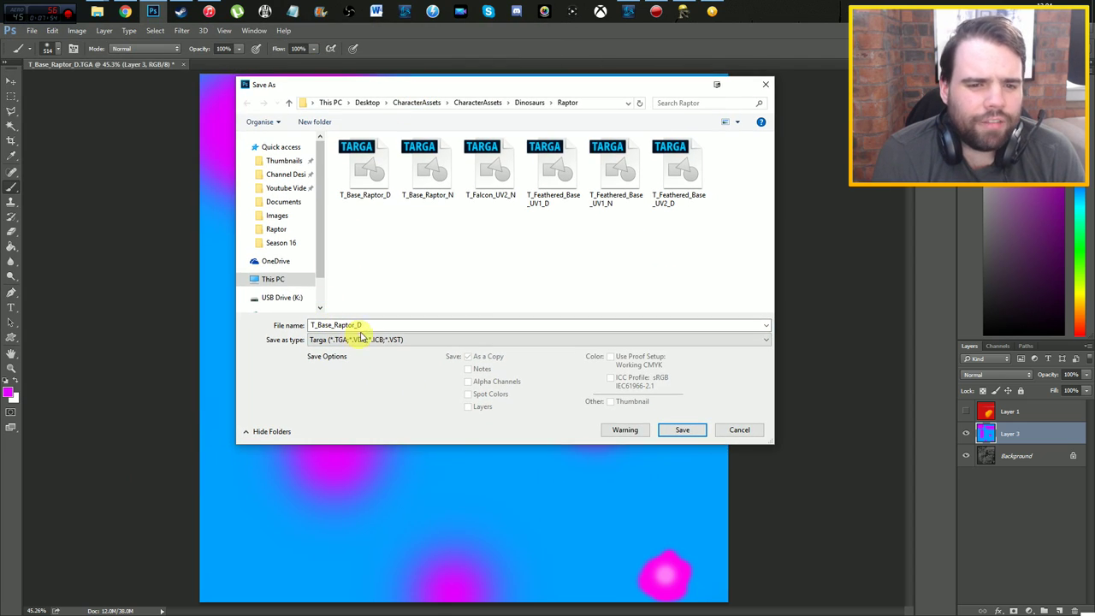
double_click(377, 326)
text(_IMAUNICORN)
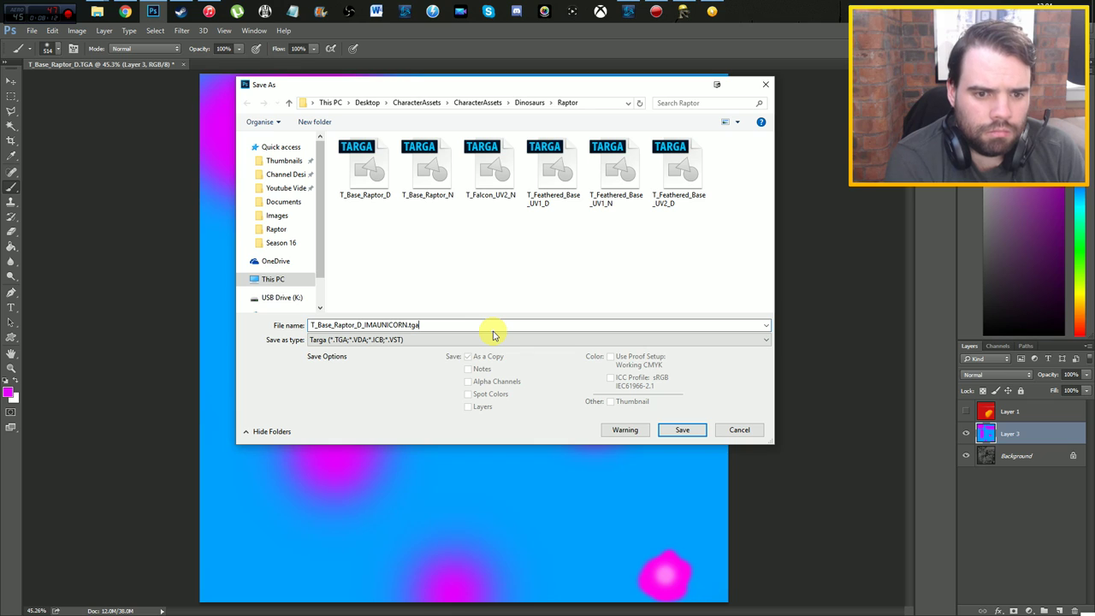
key(Return)
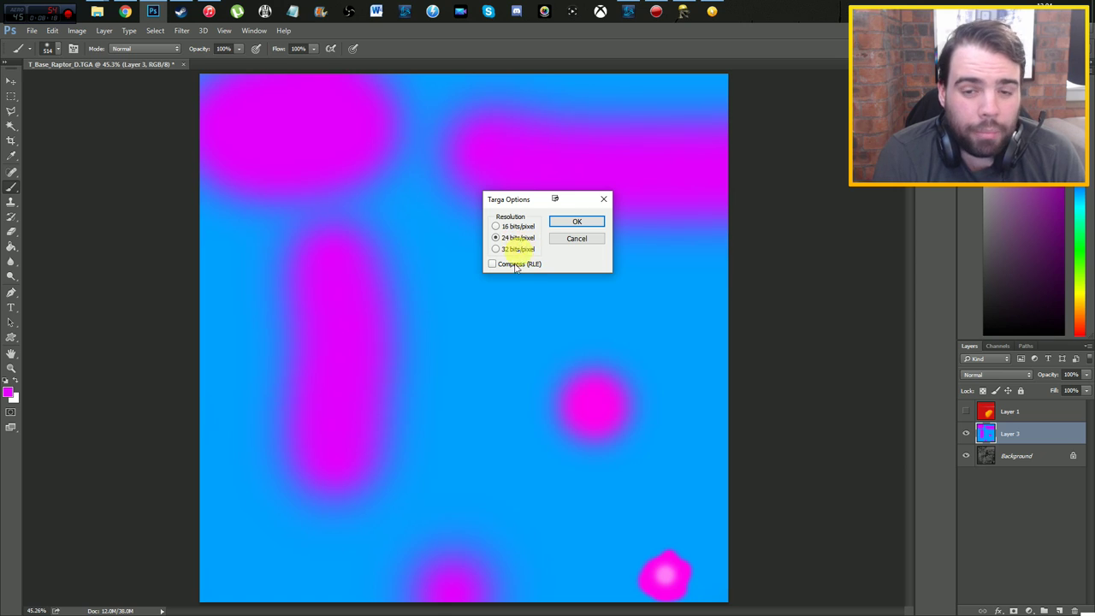
click(575, 223)
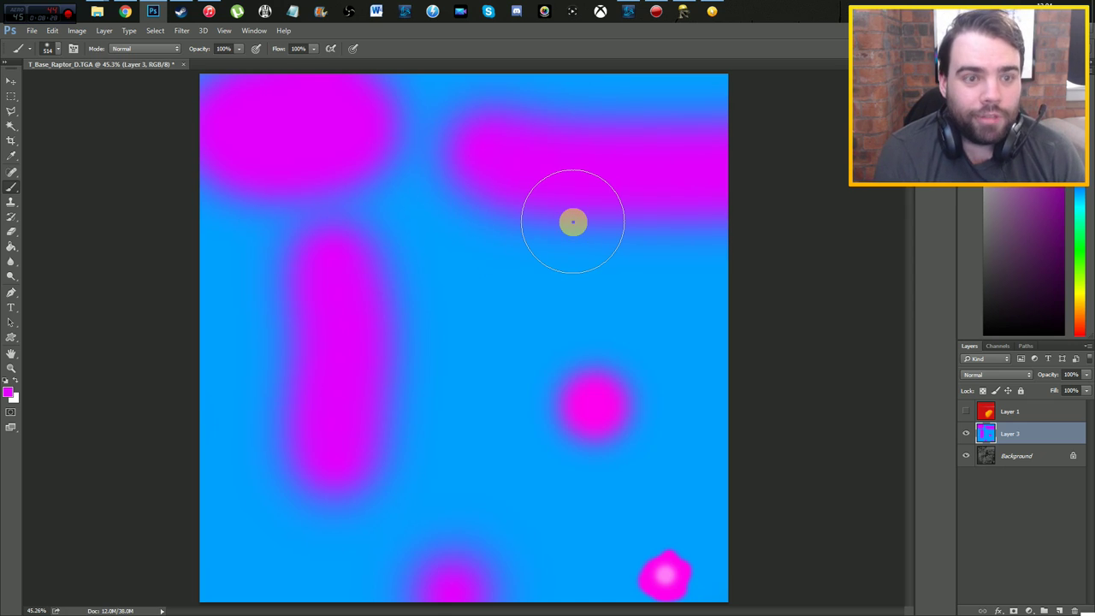
click(685, 12)
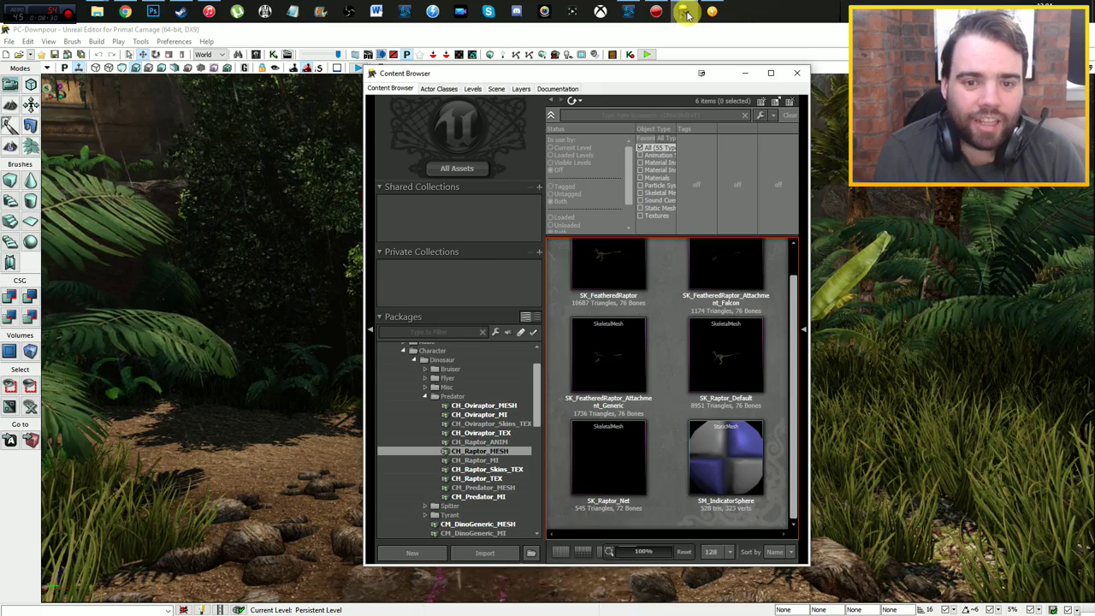
mouse_move(549, 75)
mouse_down()
mouse_move(717, 120)
mouse_move(769, 97)
mouse_up()
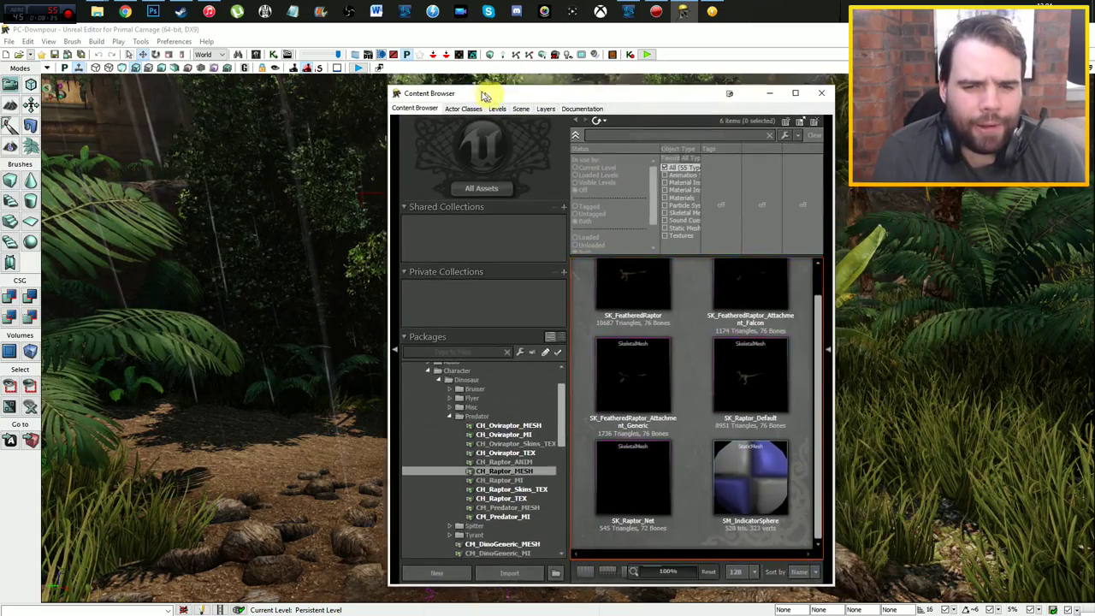
drag(657, 96, 434, 86)
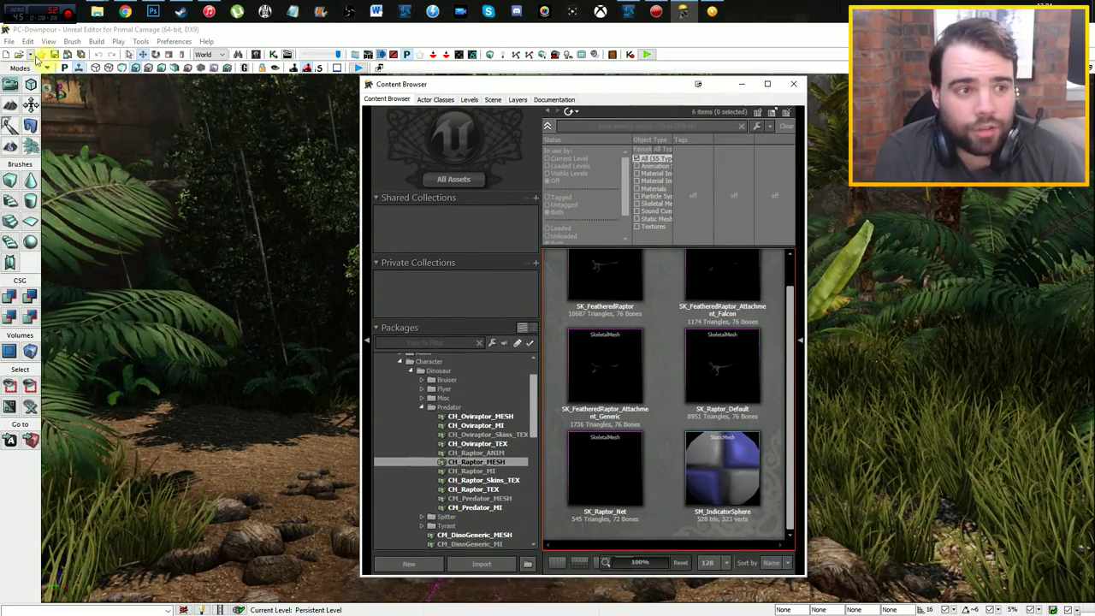
click(9, 41)
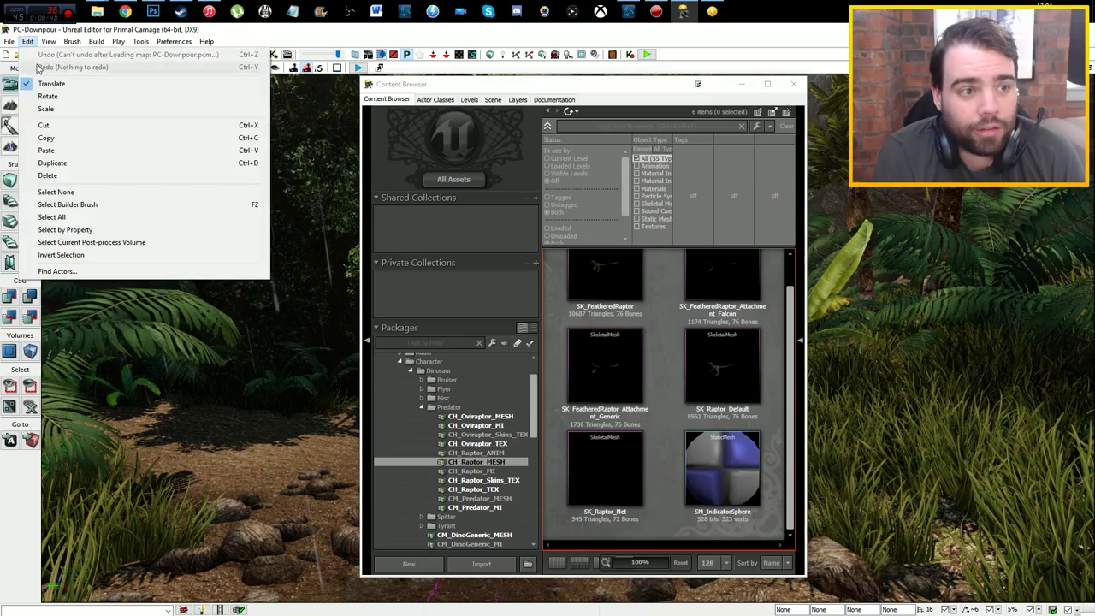
click(202, 246)
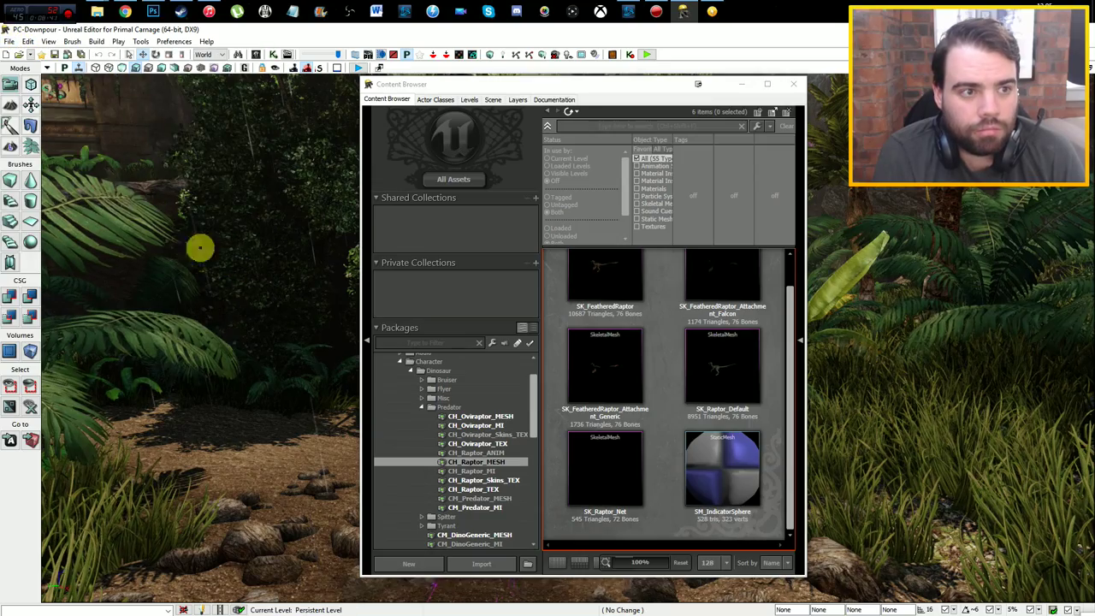
click(17, 56)
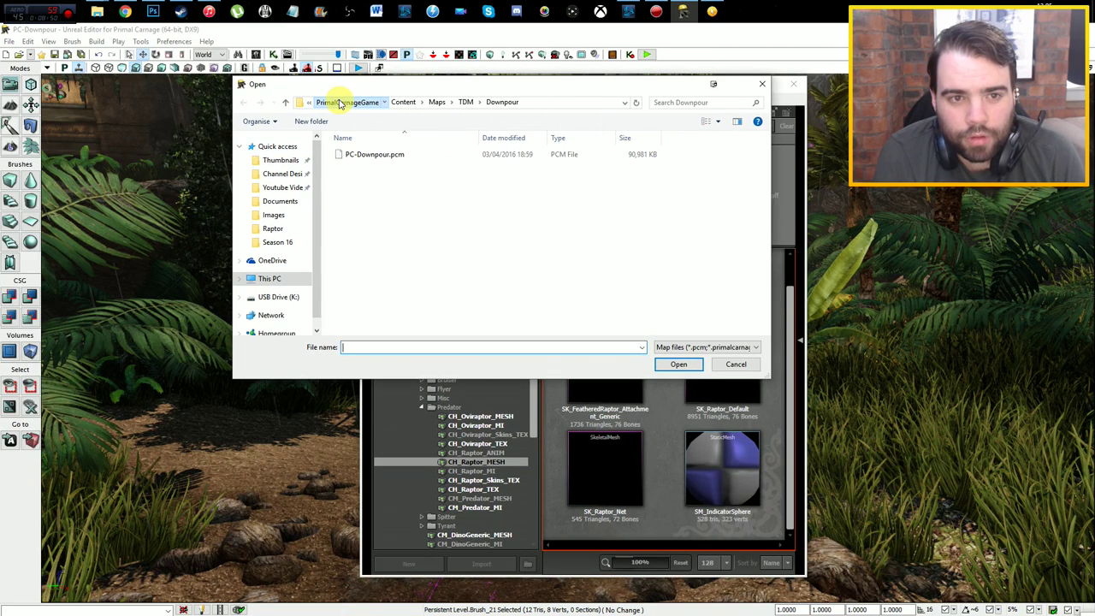
click(340, 102)
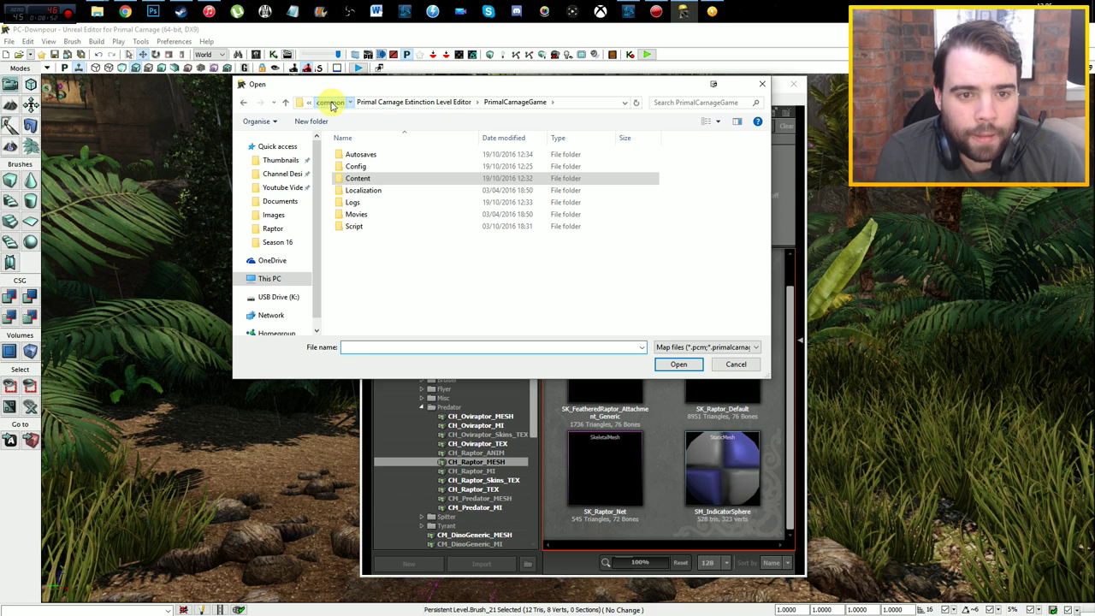
click(332, 104)
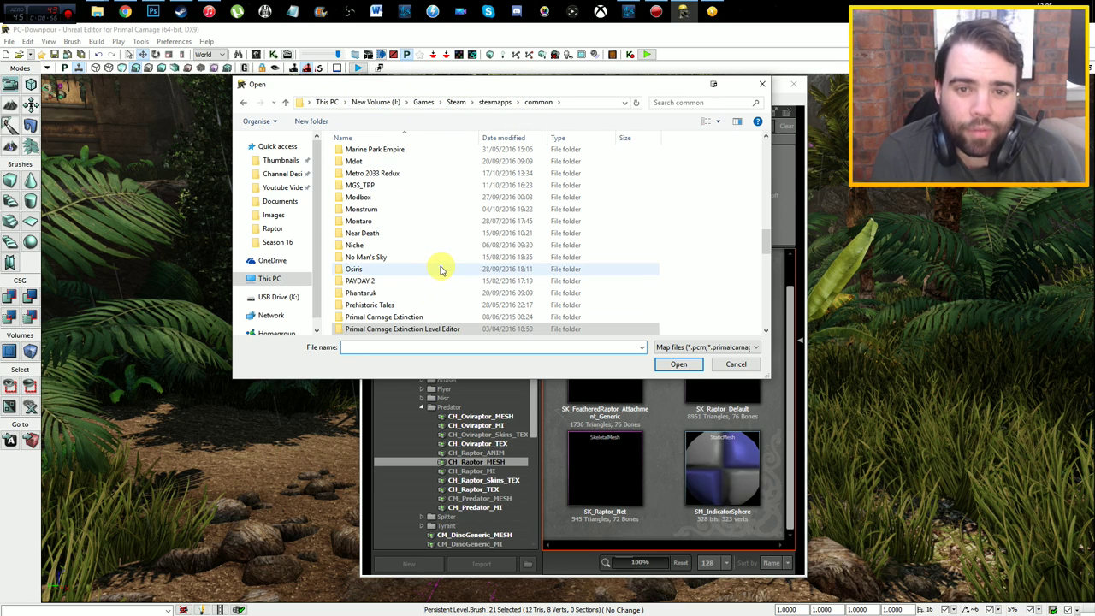
double_click(436, 331)
key(BackSpace)
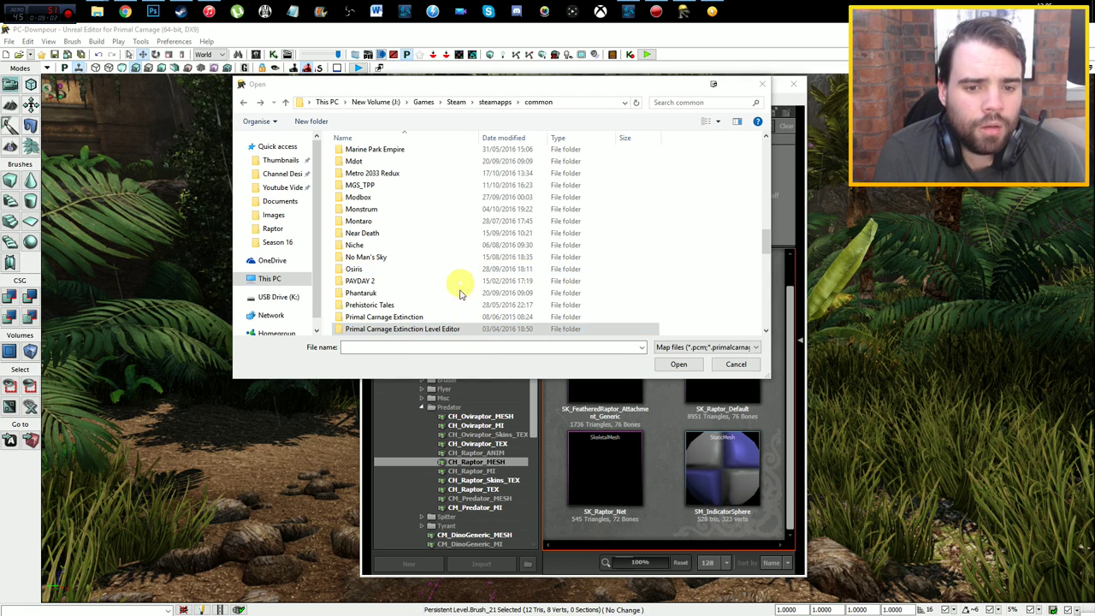
double_click(453, 329)
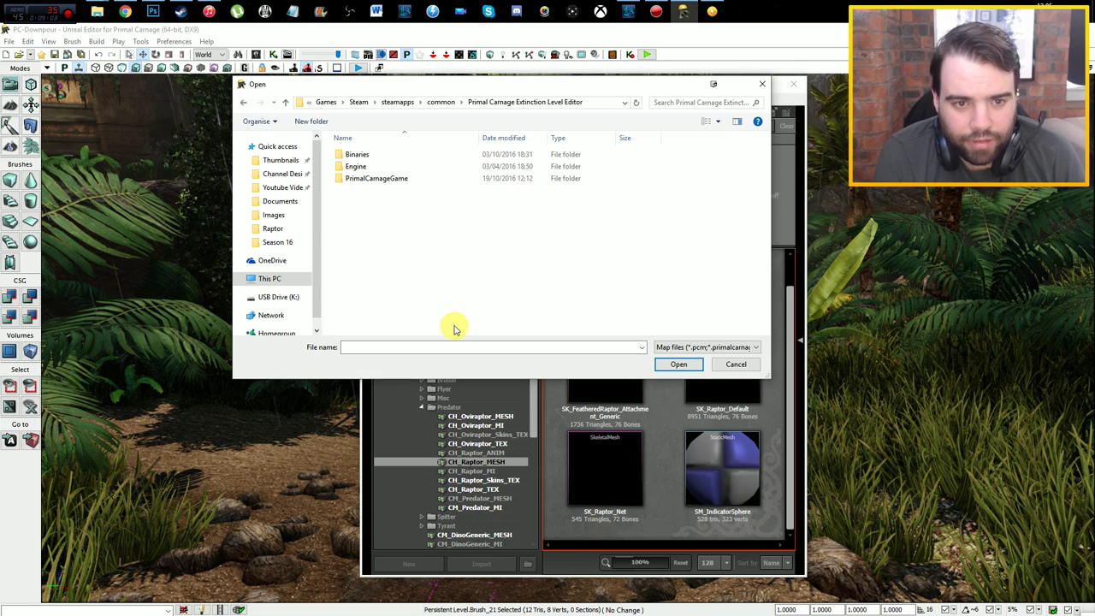
double_click(406, 179)
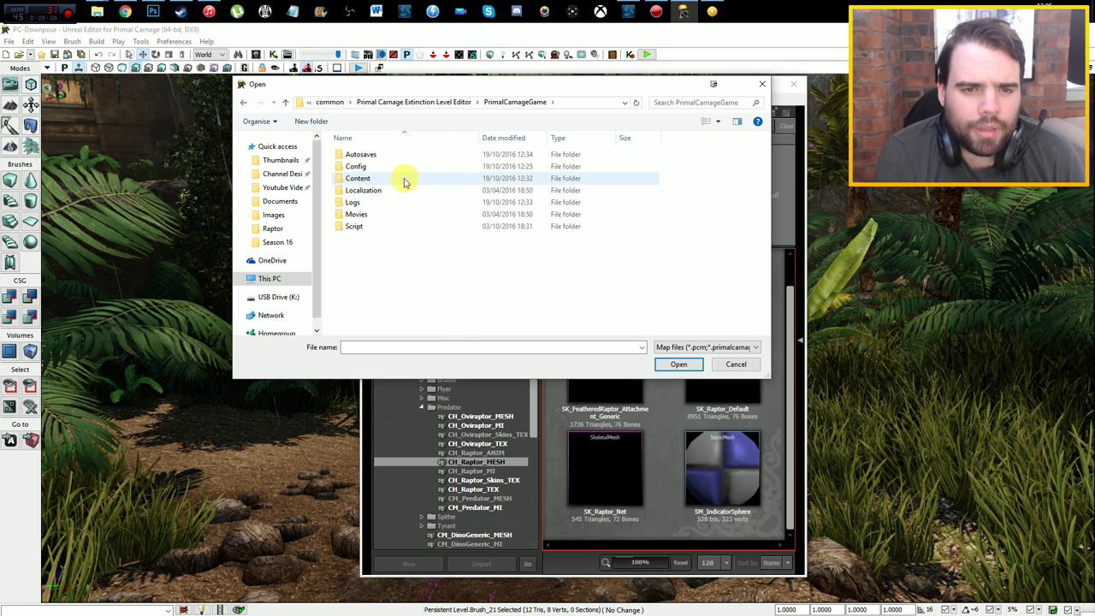
double_click(399, 180)
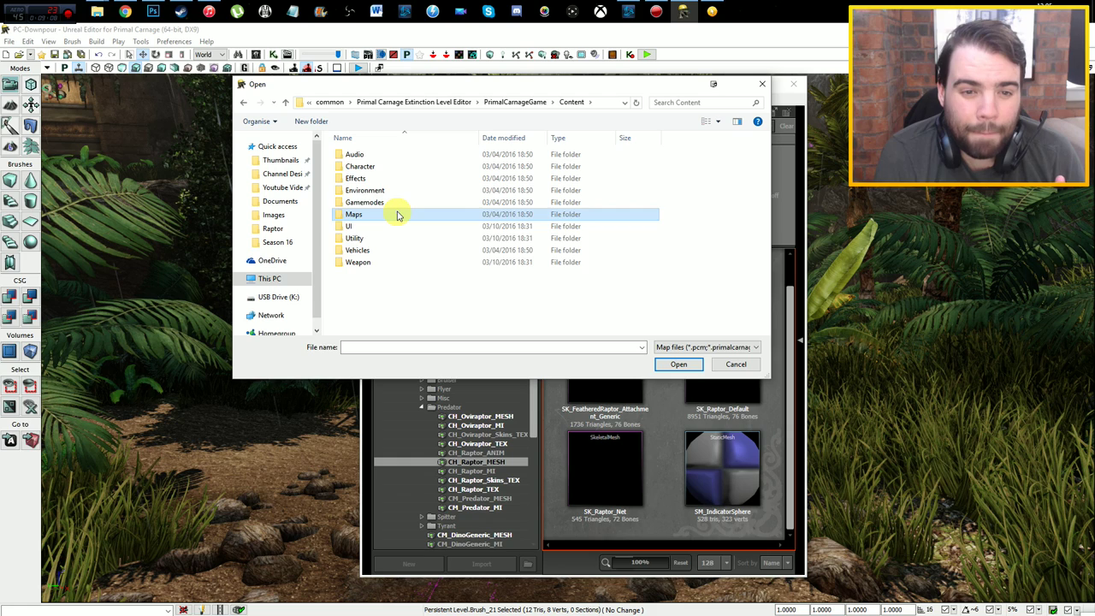
double_click(398, 213)
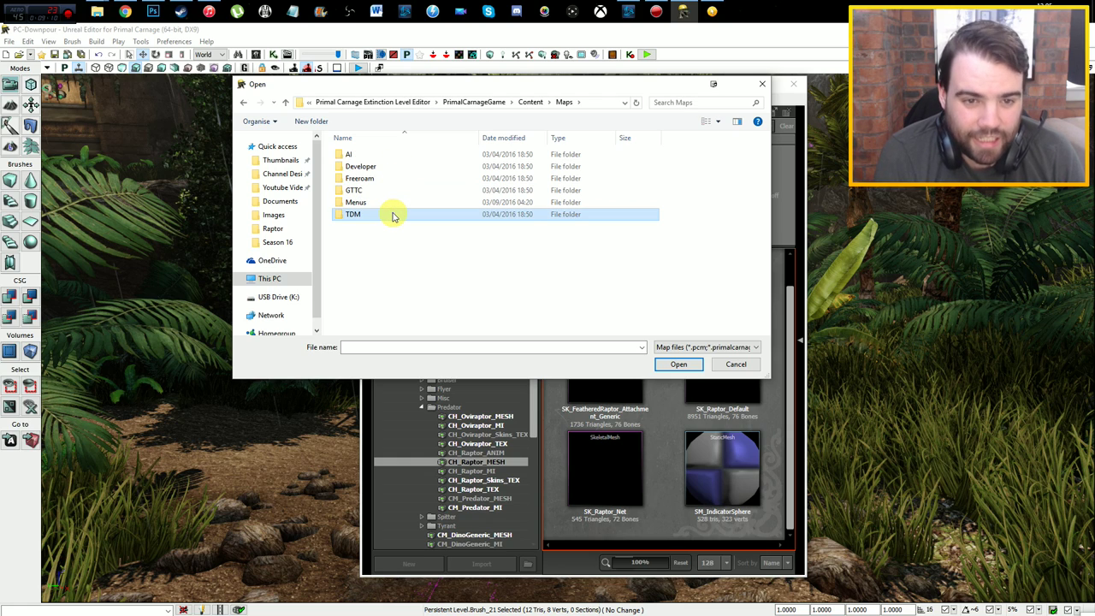
double_click(396, 213)
double_click(427, 238)
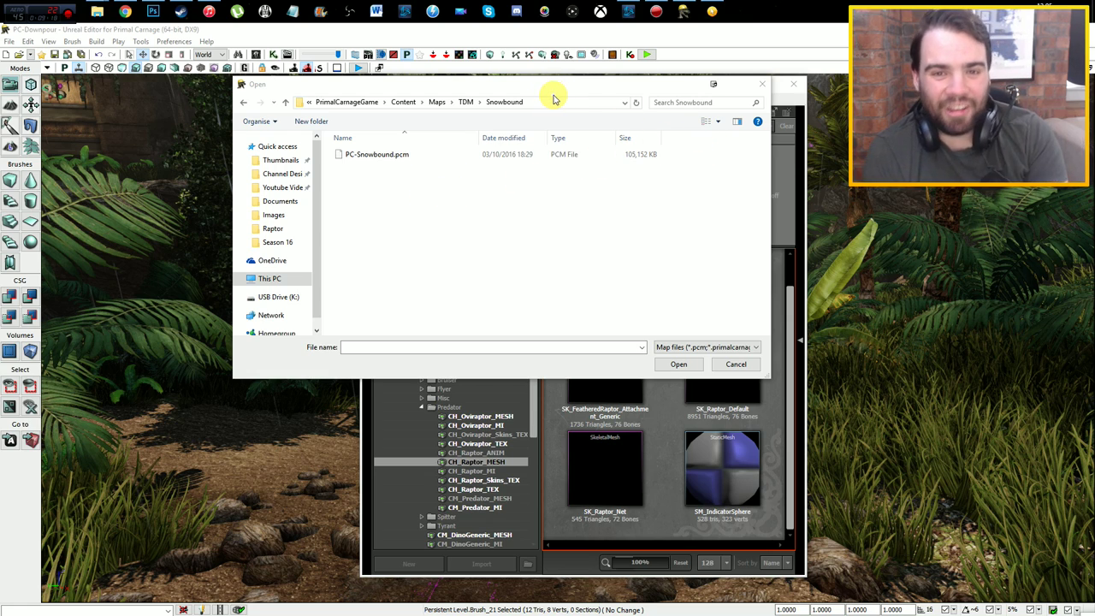
click(761, 83)
mouse_move(500, 91)
mouse_down()
mouse_move(400, 490)
mouse_move(494, 87)
mouse_move(409, 73)
mouse_move(444, 96)
mouse_up()
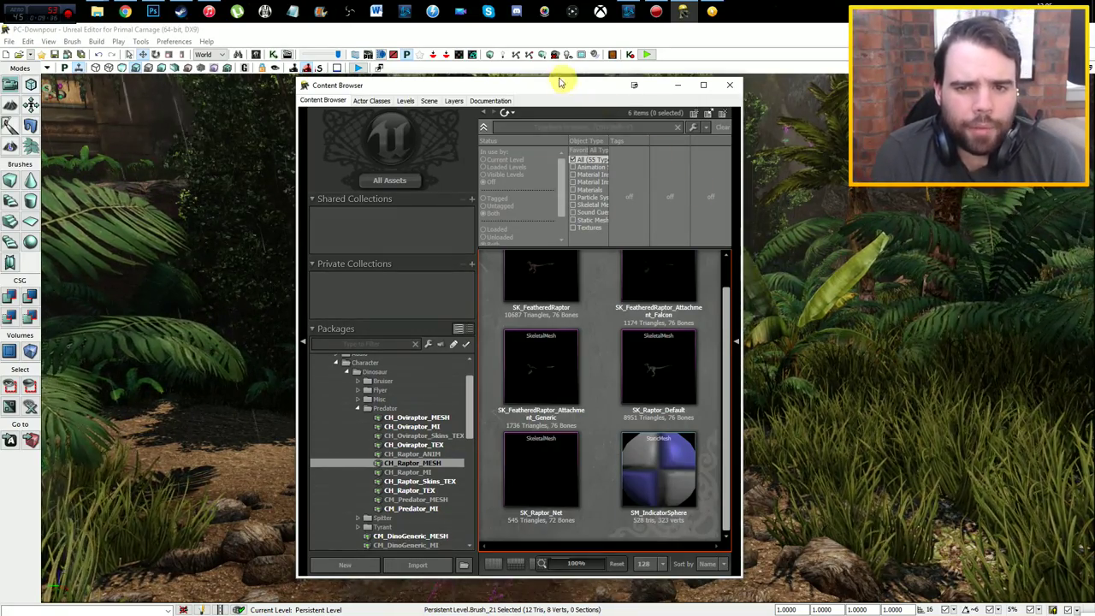
Step: Move and widen the Content Browser and widen the Packages tree to show the CH_Raptor_MESH assets
drag(548, 86, 400, 62)
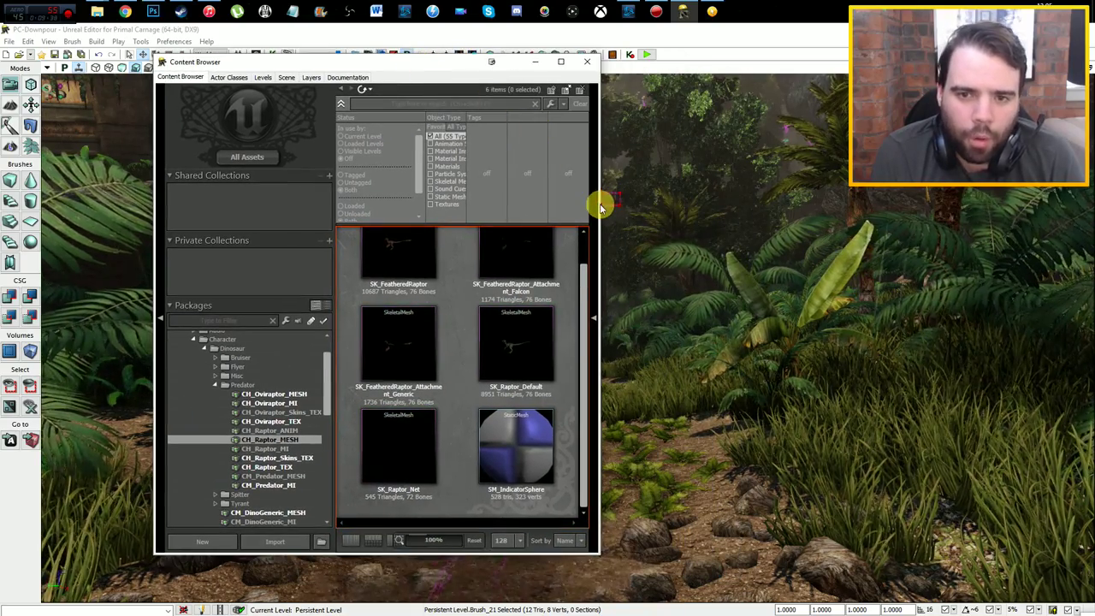
drag(599, 202, 946, 250)
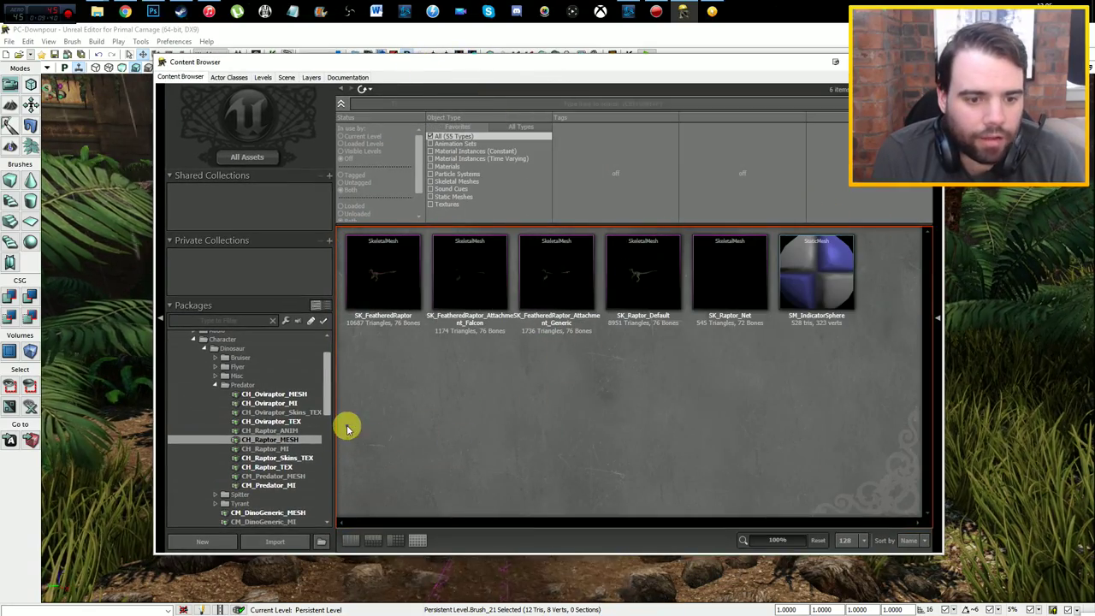
drag(335, 409, 438, 407)
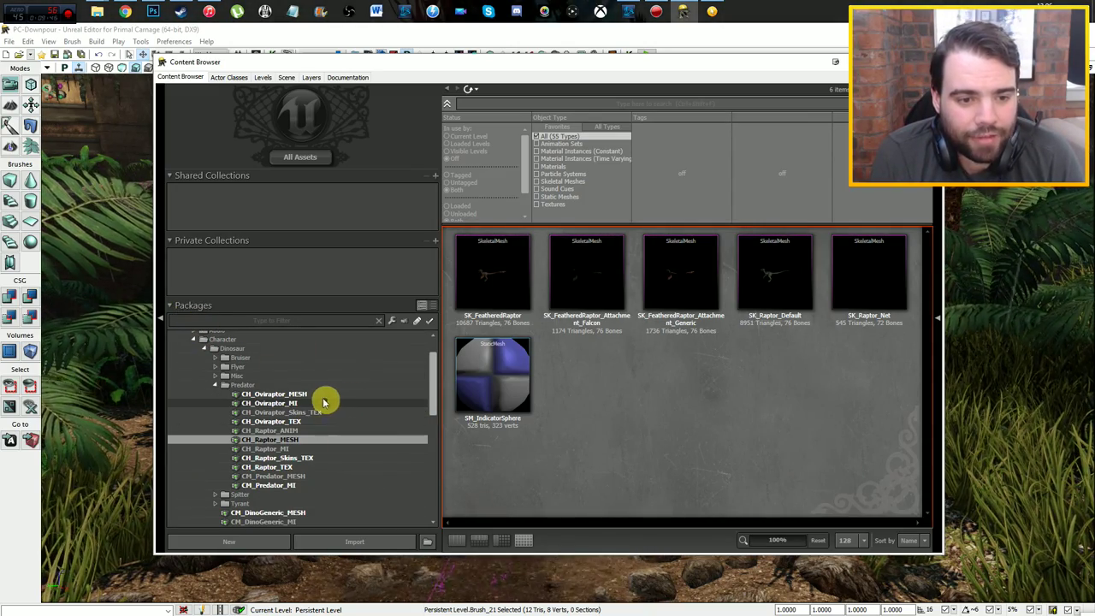
scroll(276, 379, up, 2)
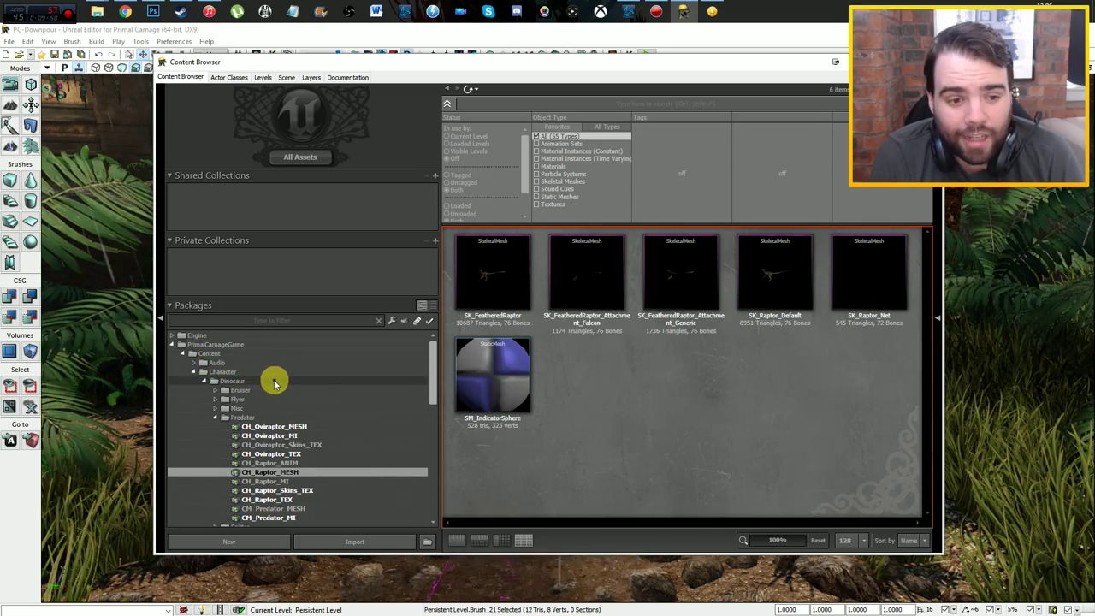
scroll(316, 393, down, 2)
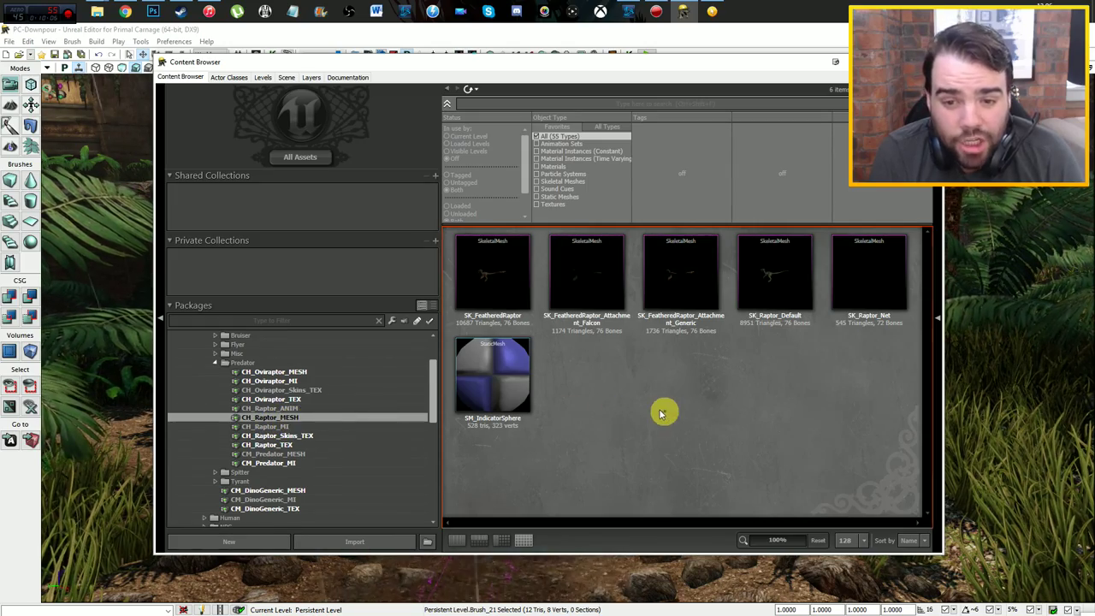
scroll(359, 421, up, 3)
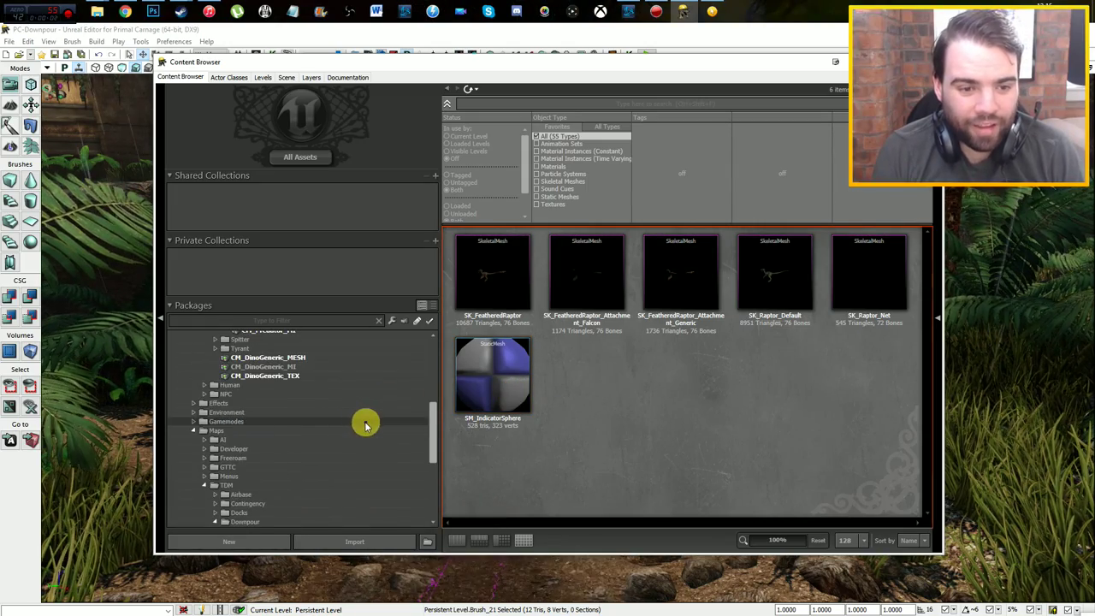
scroll(376, 426, up, 3)
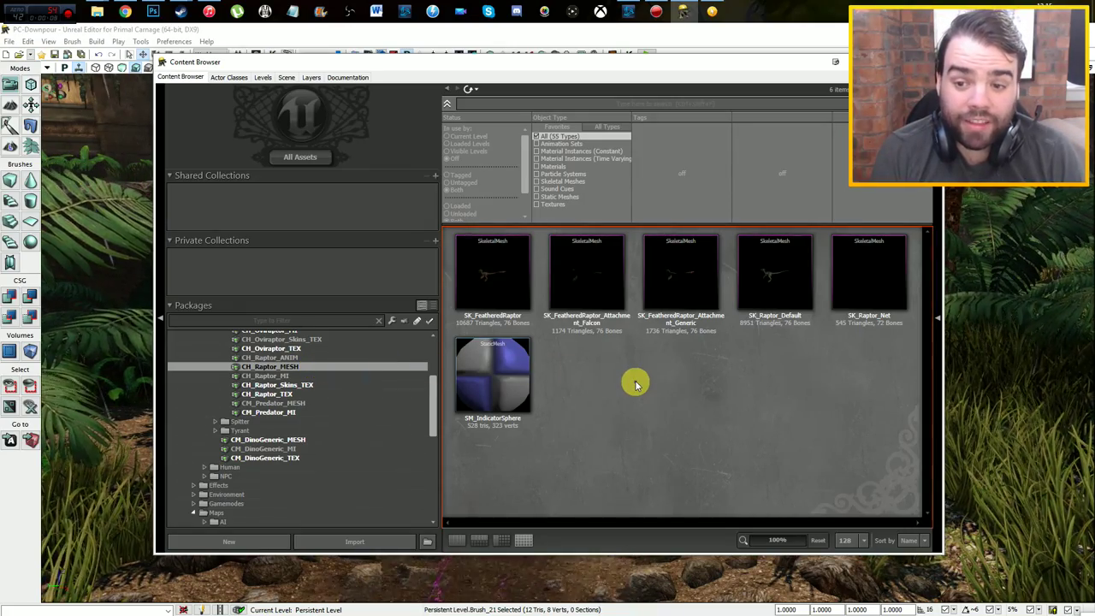
Step: Duplicate SK_Raptor_Default as SK_UnicornMesh in a new CustomSkin package
click(780, 278)
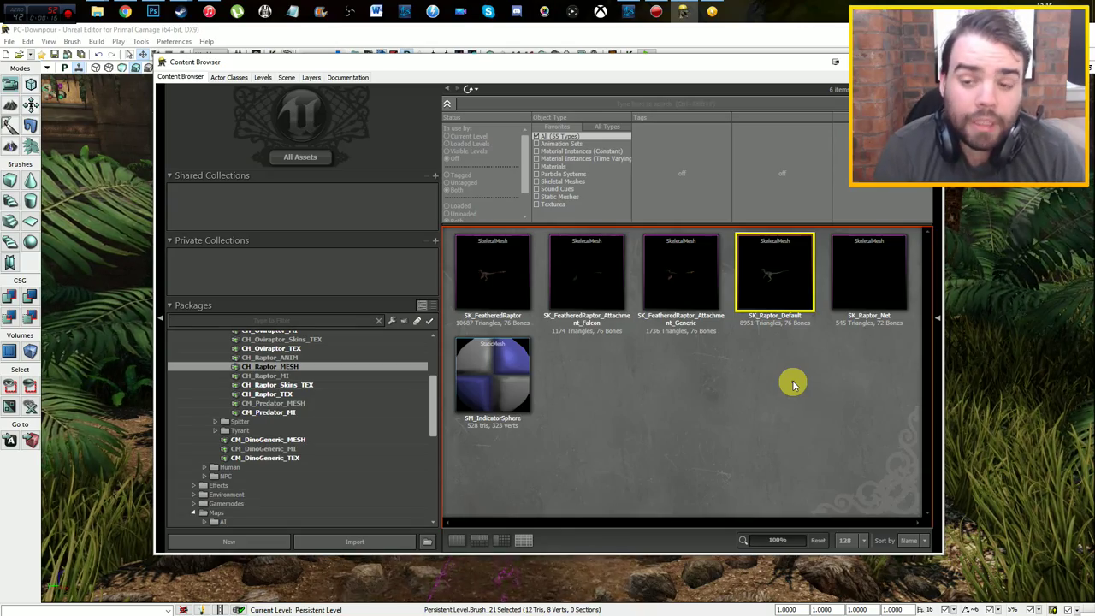
scroll(308, 402, up, 3)
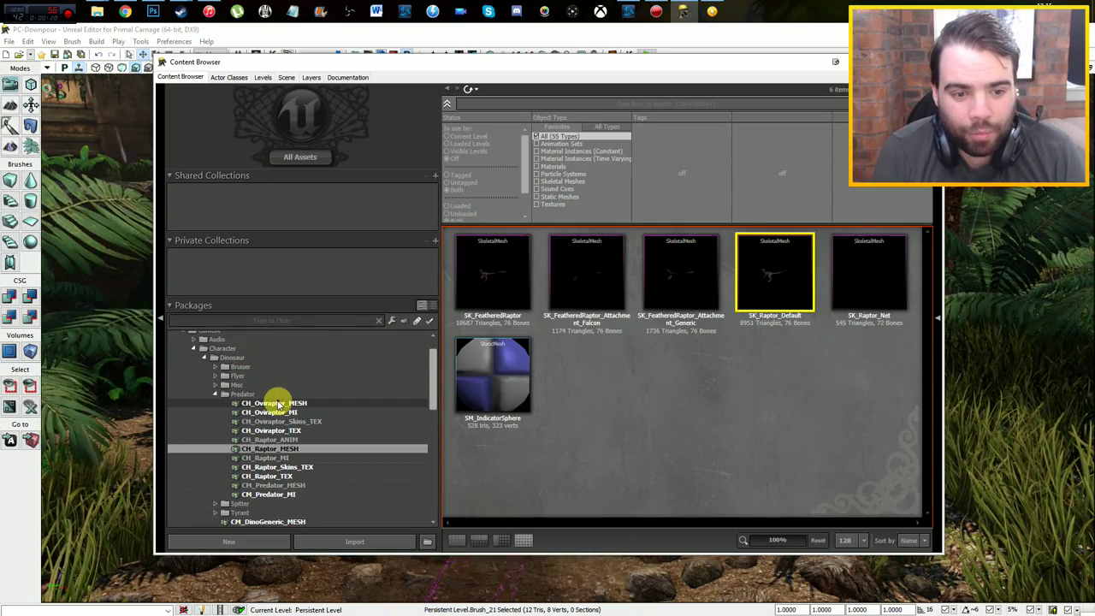
scroll(325, 440, up, 1)
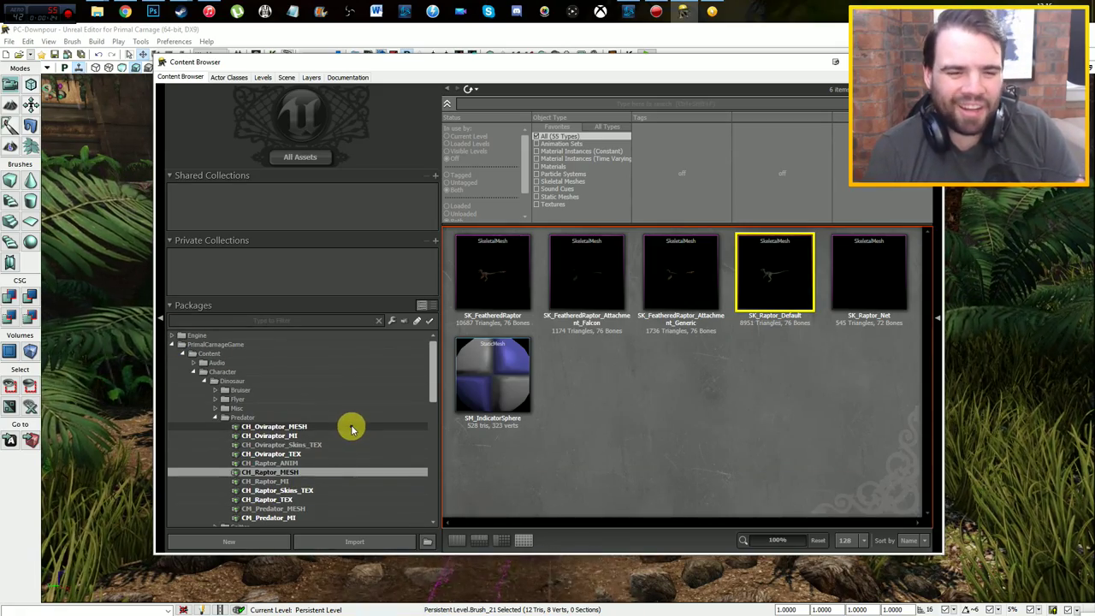
scroll(350, 428, down, 2)
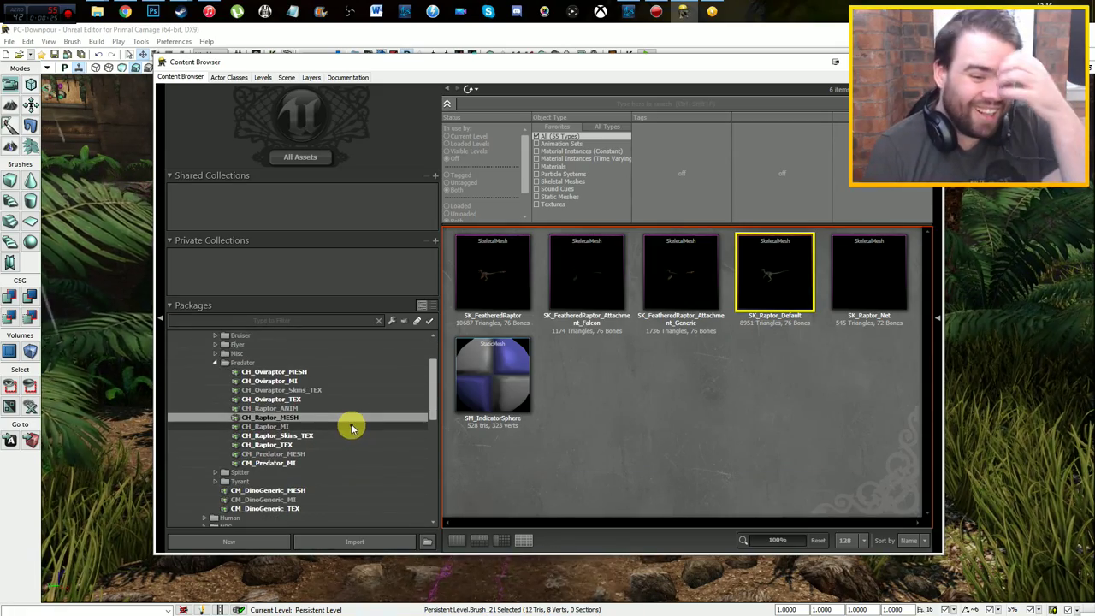
right_click(788, 285)
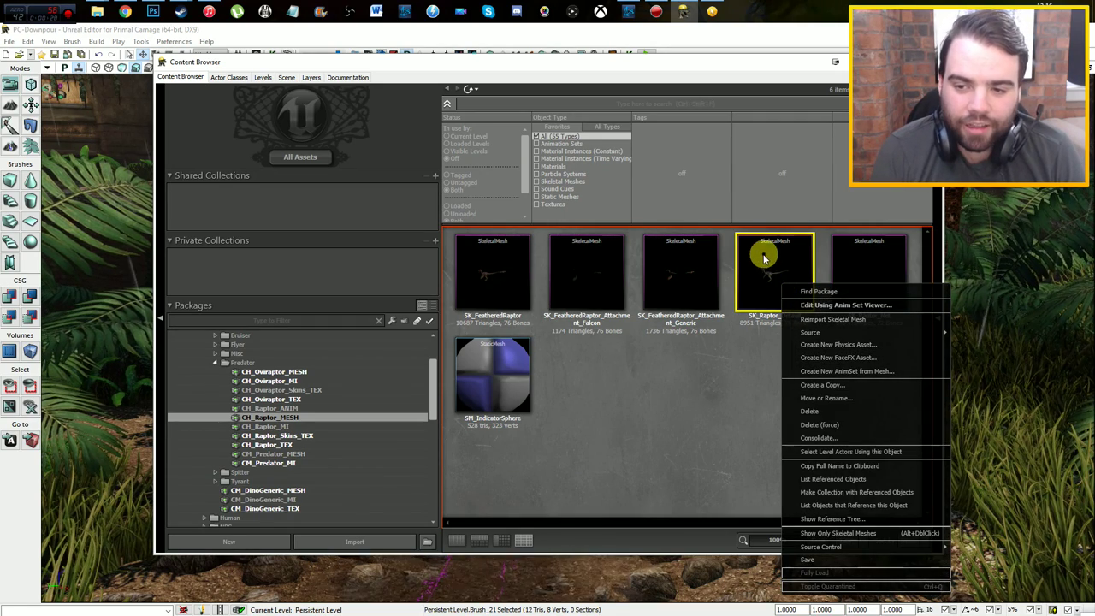
click(836, 385)
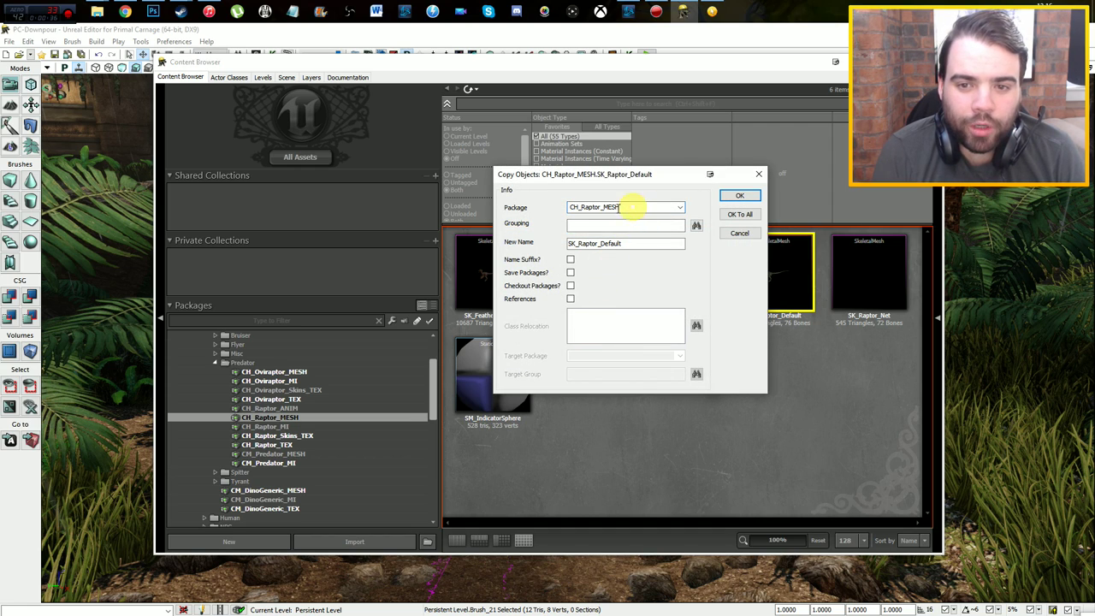
double_click(629, 208)
text(SK_UnicornMesh)
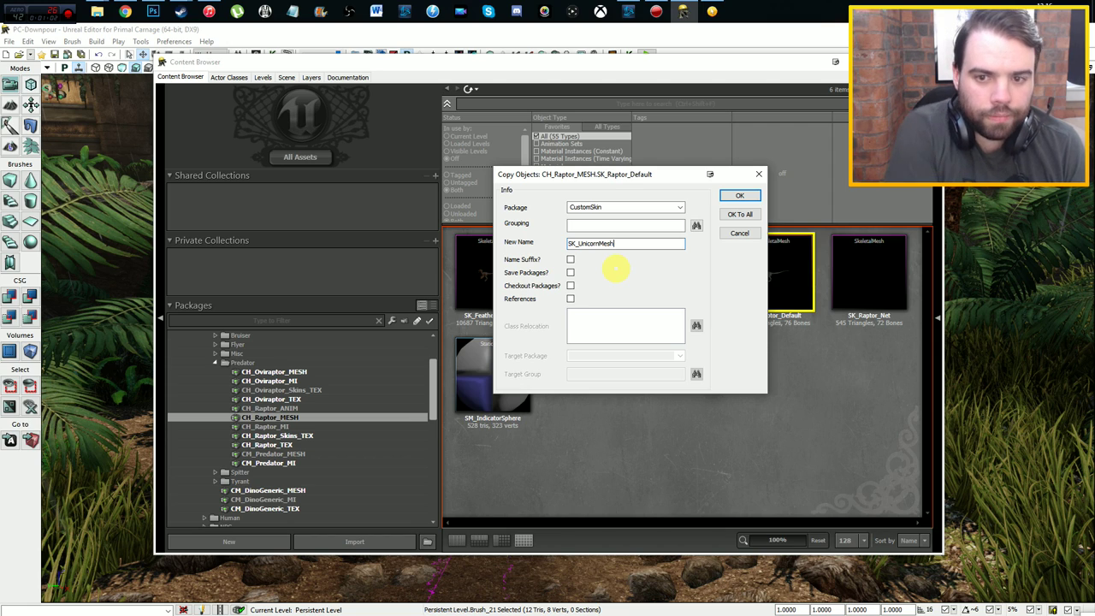
click(734, 197)
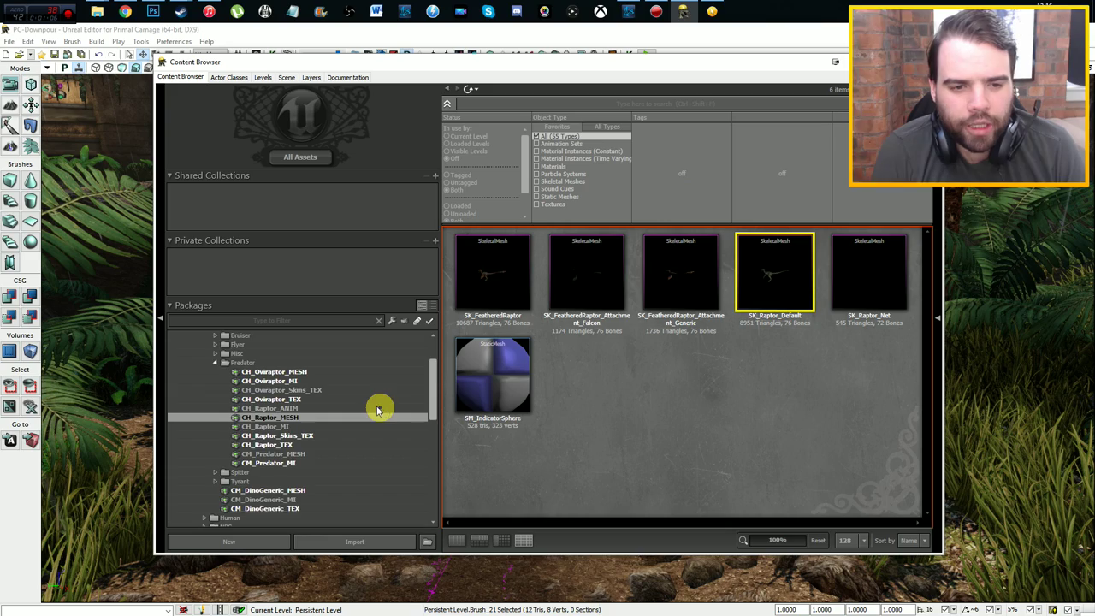
Step: Browse the Packages tree to view the SK_UnicornMesh copy in CustomSkin
scroll(372, 410, down, 10)
click(248, 495)
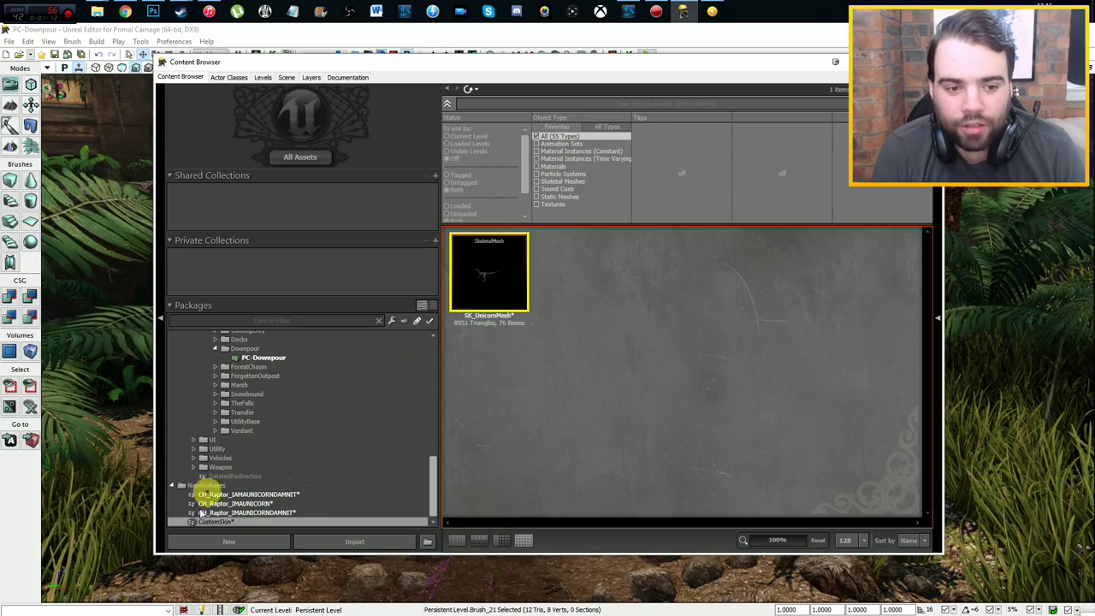
mouse_move(504, 289)
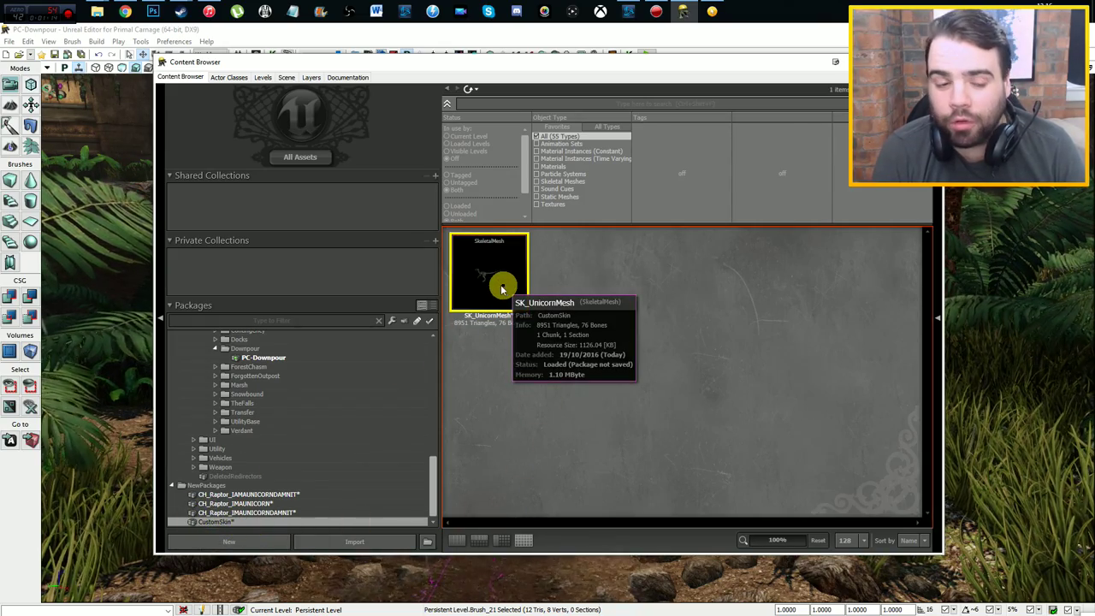
scroll(318, 484, up, 4)
scroll(342, 476, up, 4)
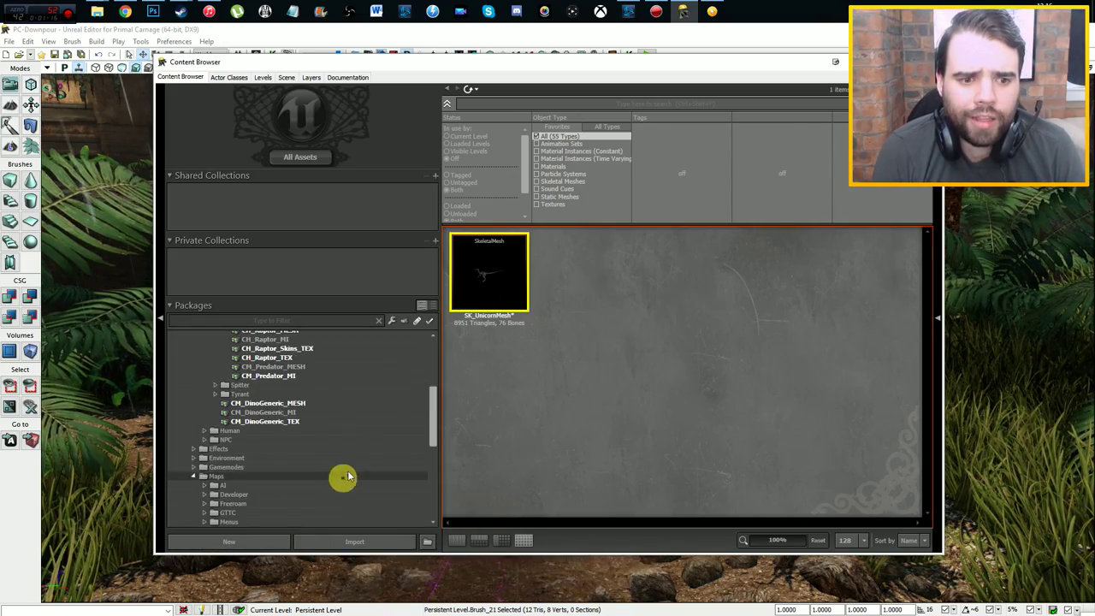
scroll(346, 470, up, 3)
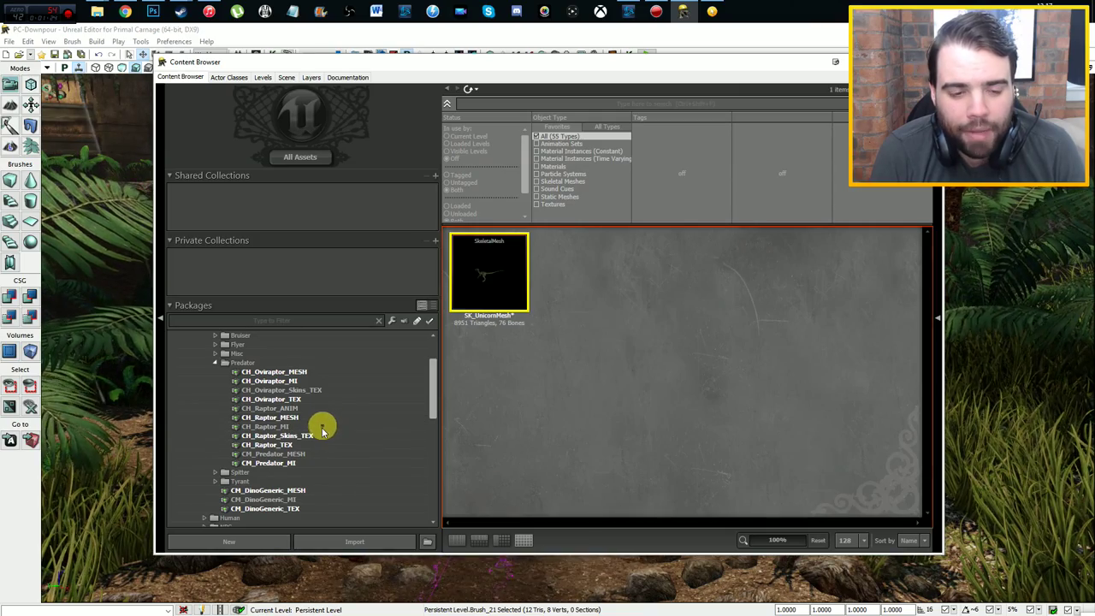
Step: Select MI_20316_Default in the CH_Raptor_MI package and choose Create a Copy for it
click(321, 427)
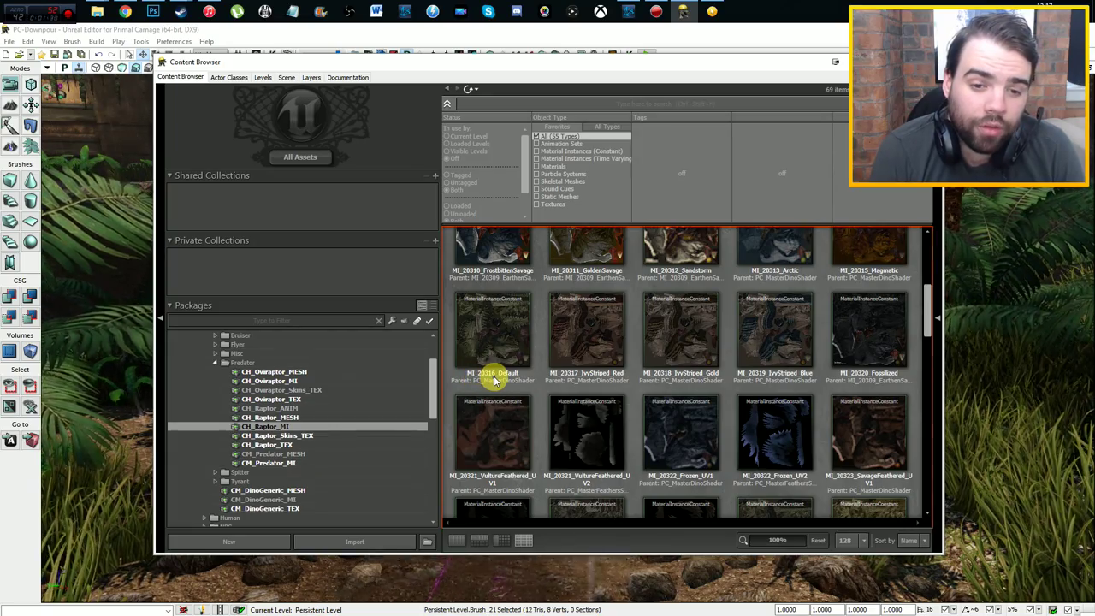
mouse_move(500, 326)
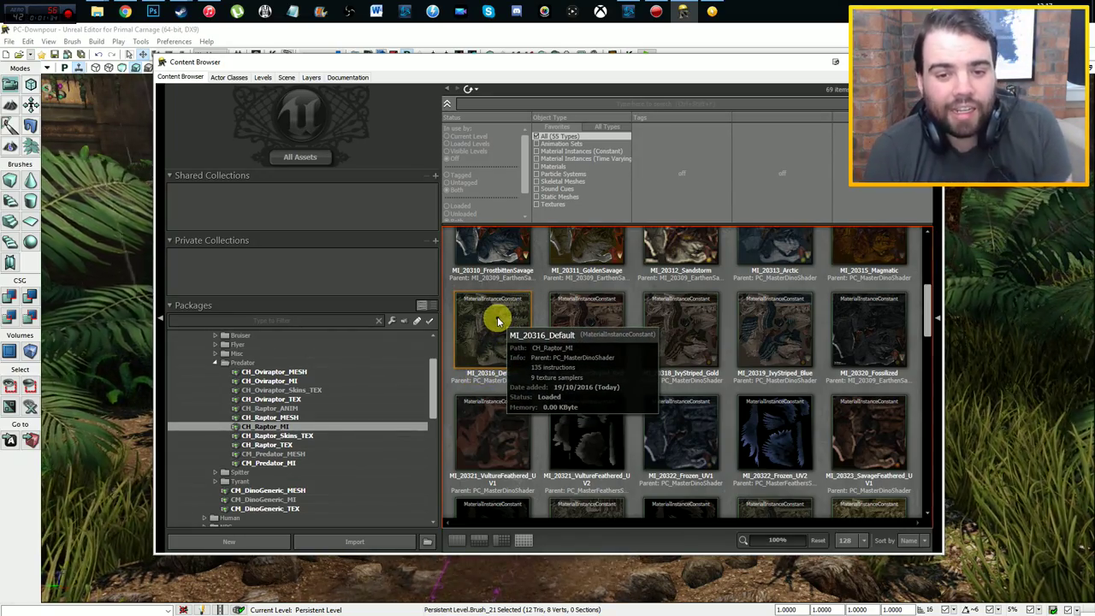
click(499, 320)
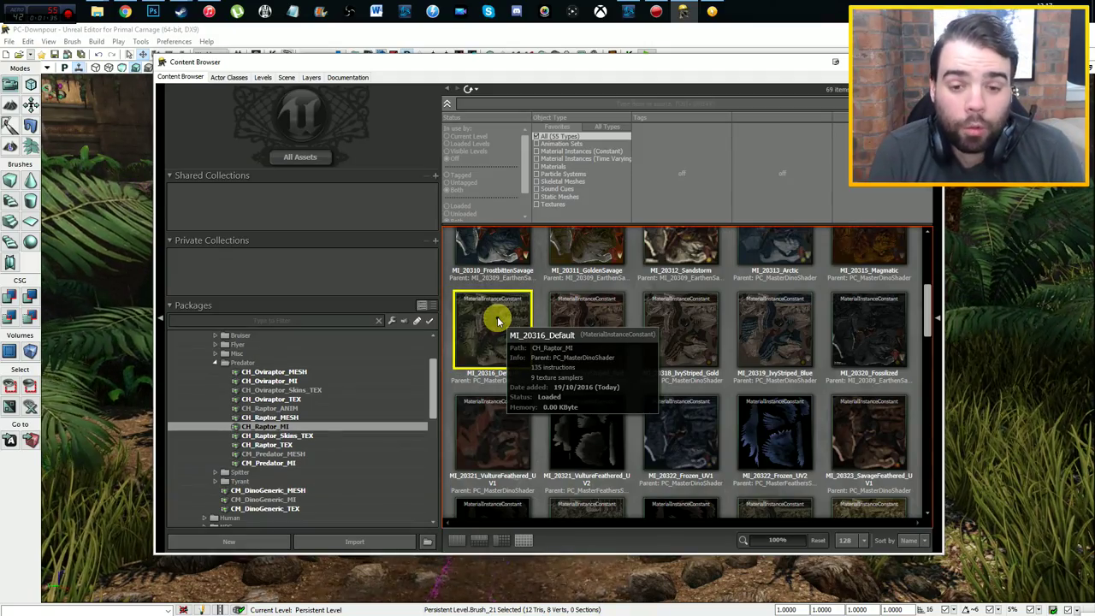
scroll(496, 320, down, 3)
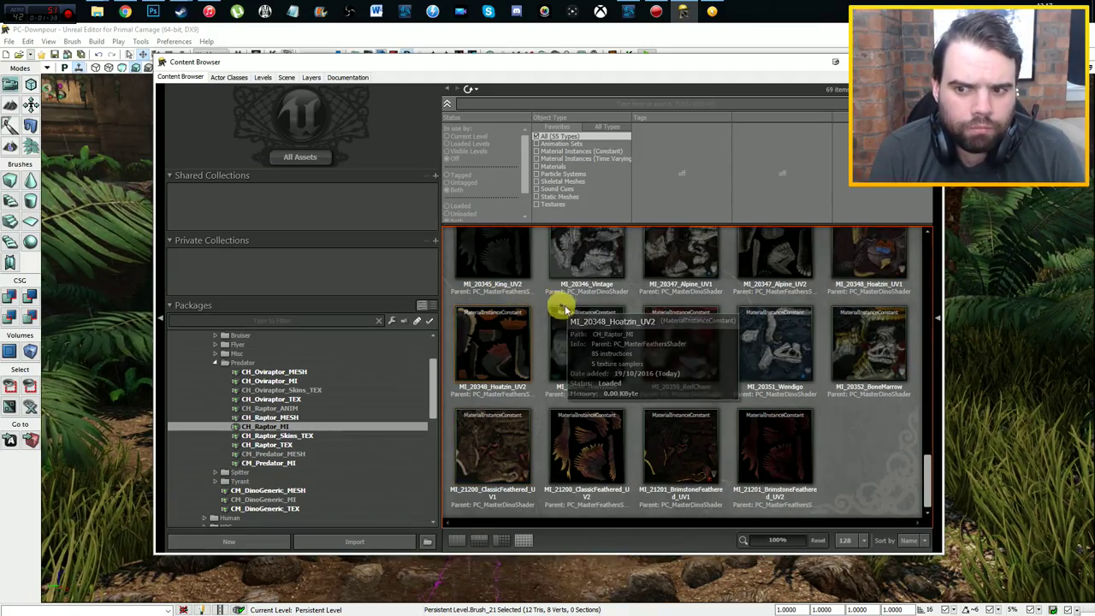
scroll(717, 357, down, 3)
scroll(656, 354, up, 2)
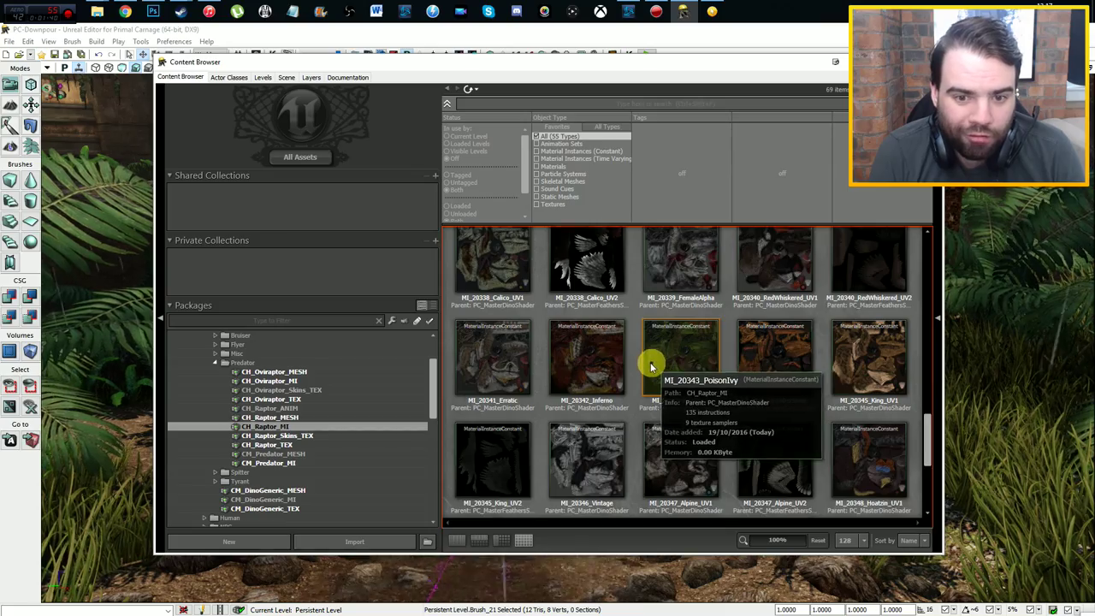
scroll(652, 364, up, 3)
scroll(652, 366, up, 2)
scroll(652, 366, up, 1)
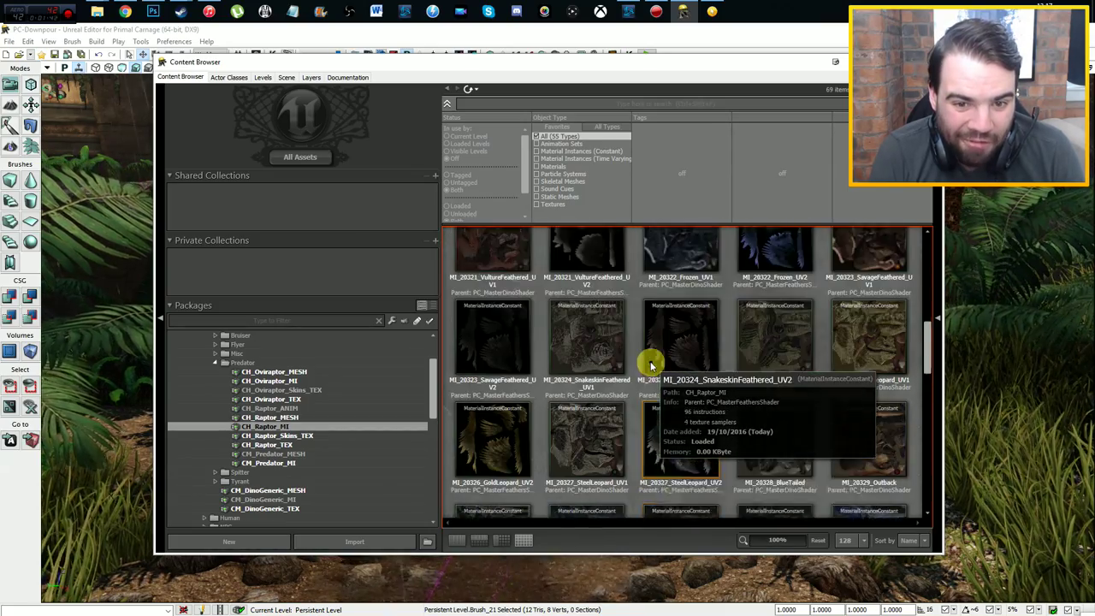
scroll(652, 366, up, 1)
right_click(479, 277)
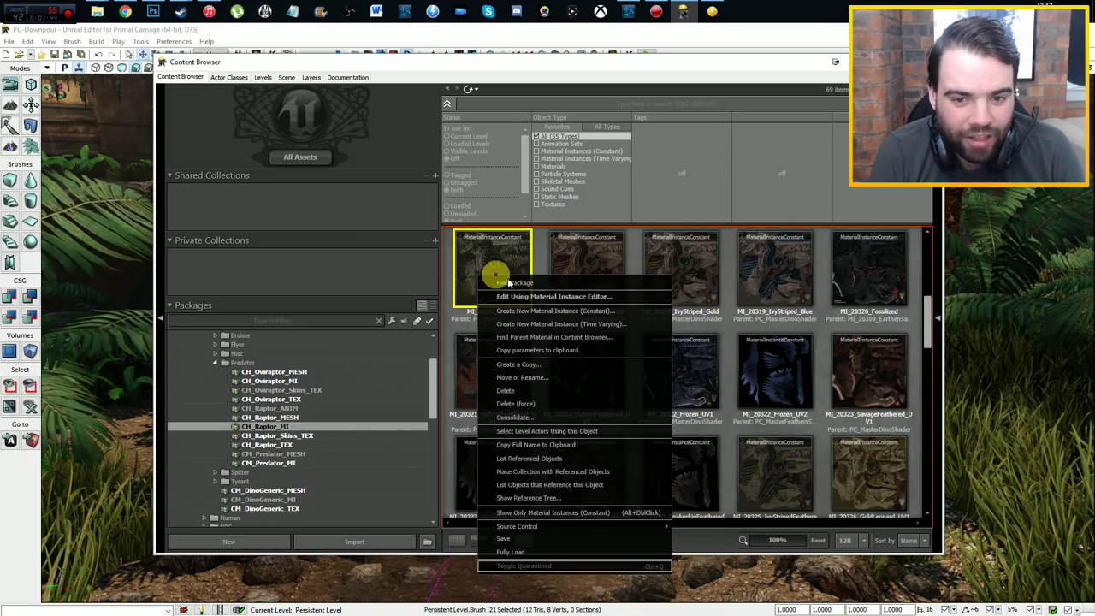
click(562, 365)
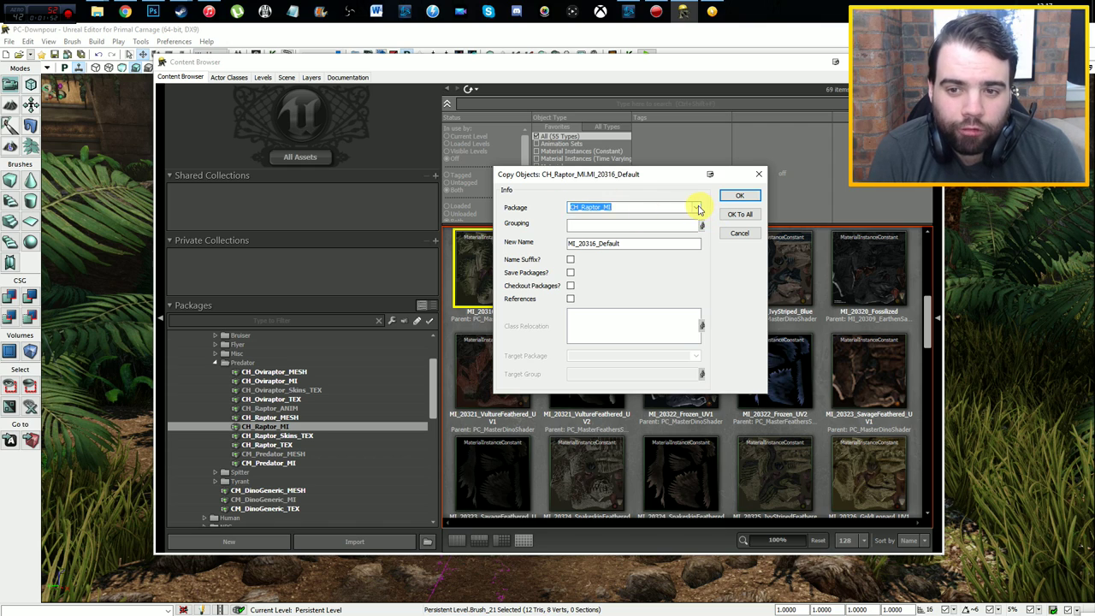
Step: Copy the material instance to package CustomSkin with the new name MI_20316_Unicorn
click(699, 208)
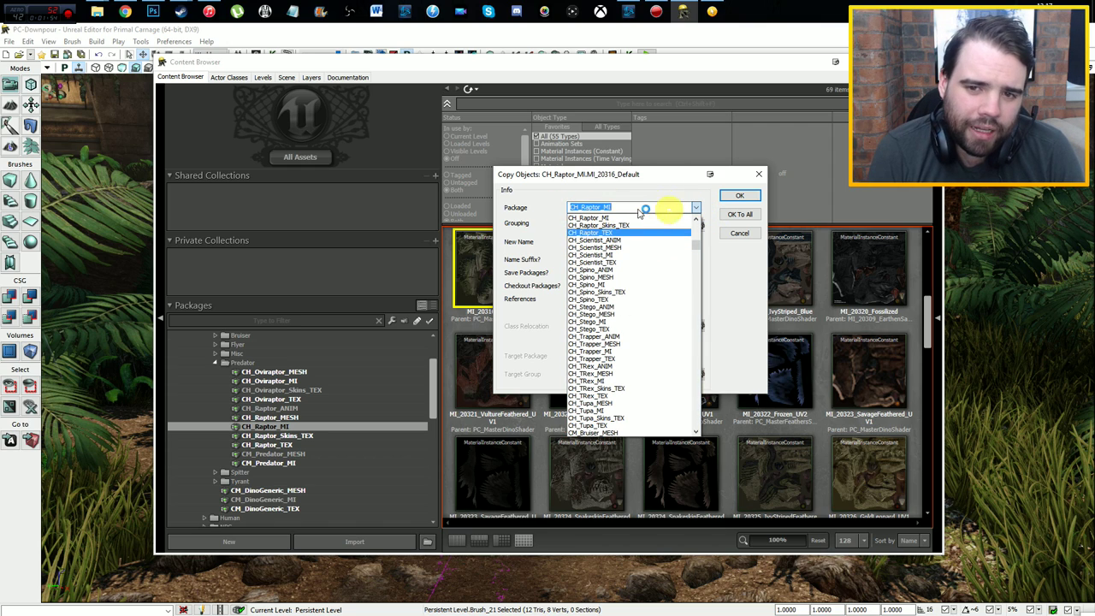
scroll(641, 276, up, 2)
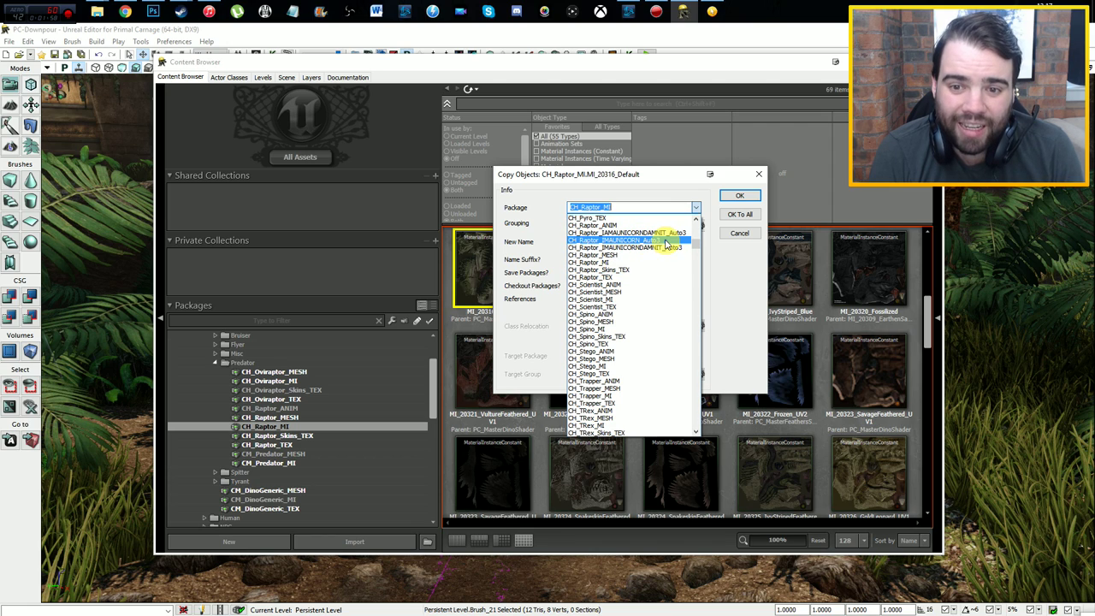
scroll(659, 268, down, 3)
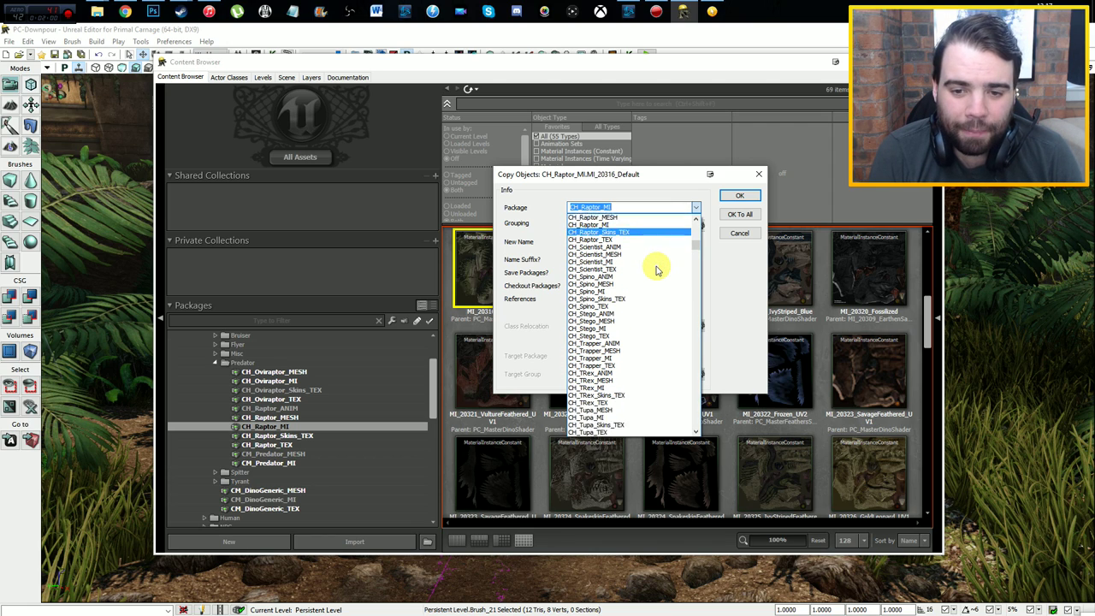
scroll(659, 268, down, 3)
scroll(648, 257, down, 3)
scroll(659, 305, down, 1)
scroll(642, 257, down, 2)
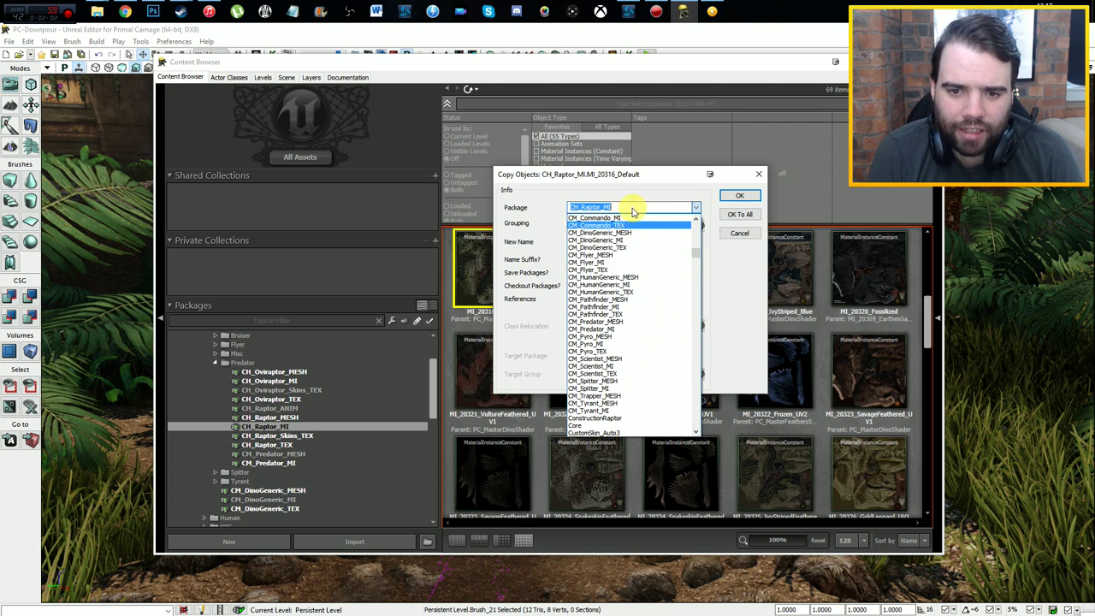
scroll(646, 299, down, 2)
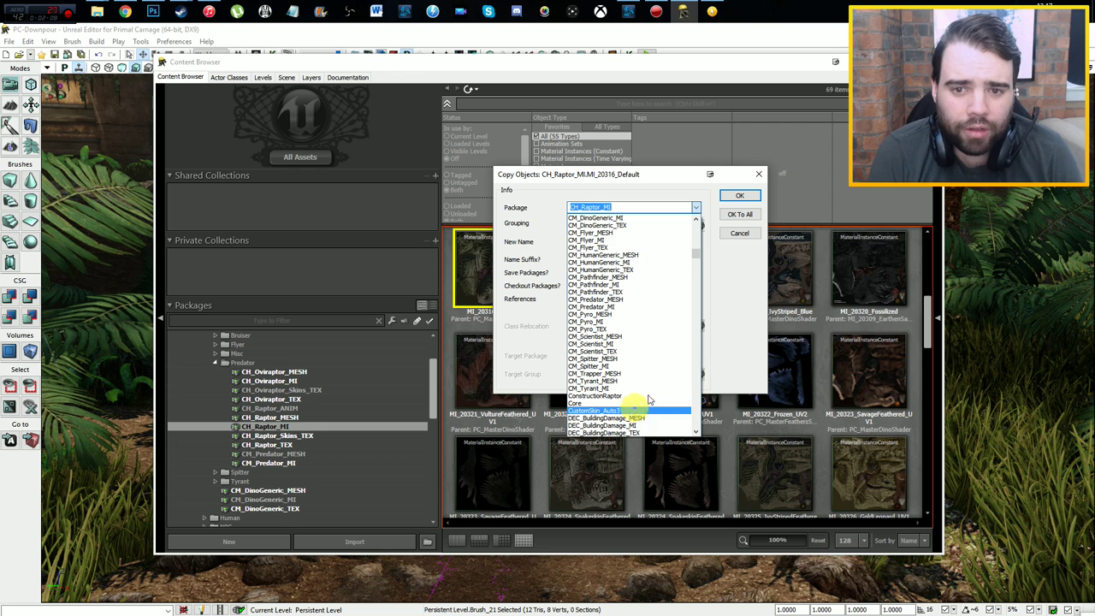
text(CustomSkin)
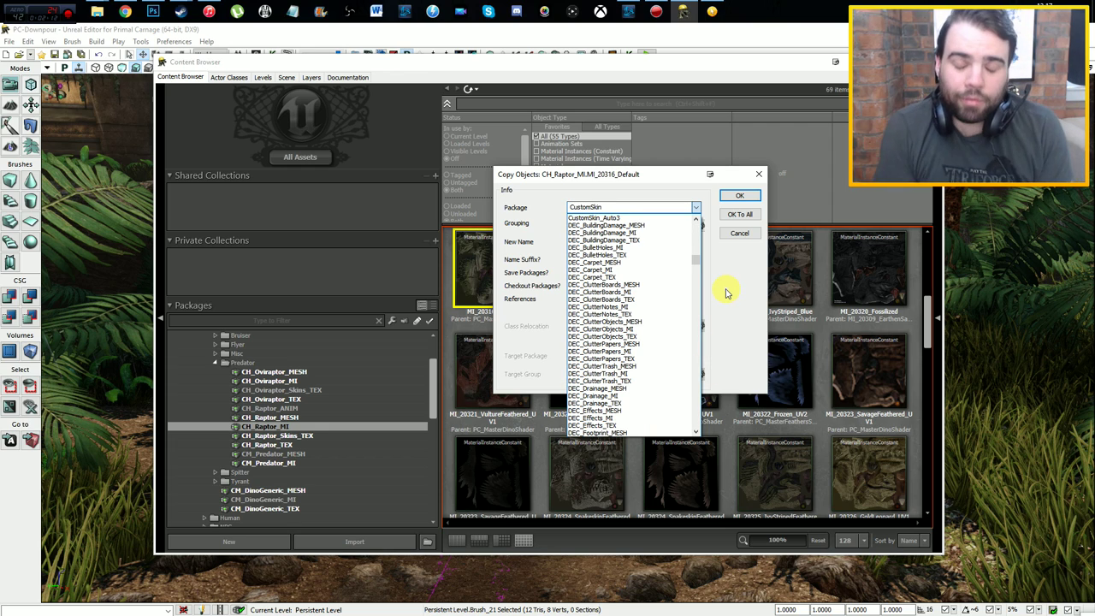
click(741, 204)
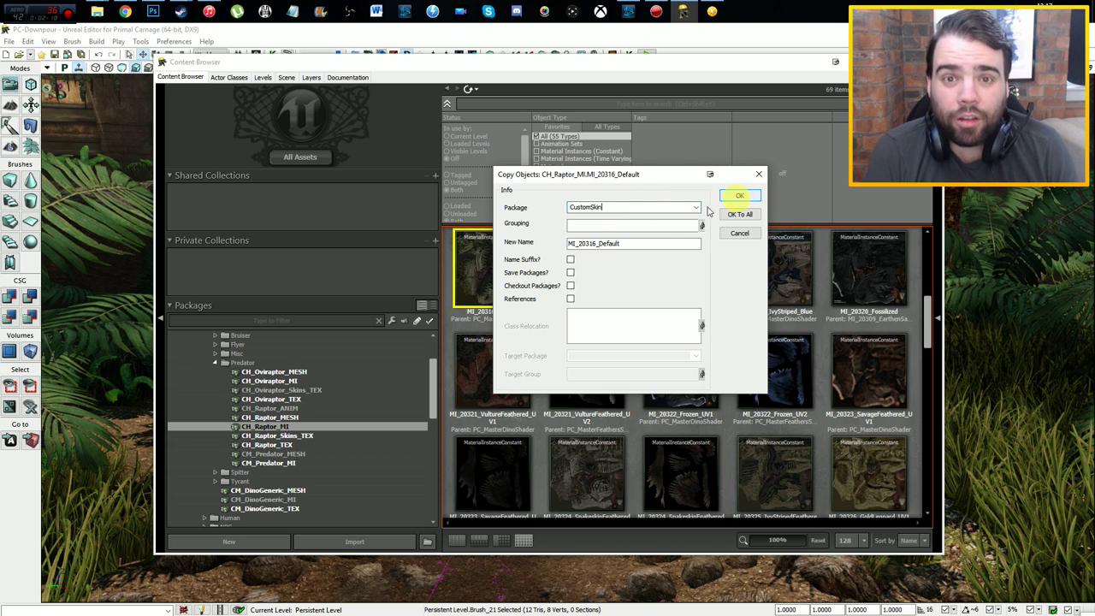
click(655, 243)
text(Unicorn)
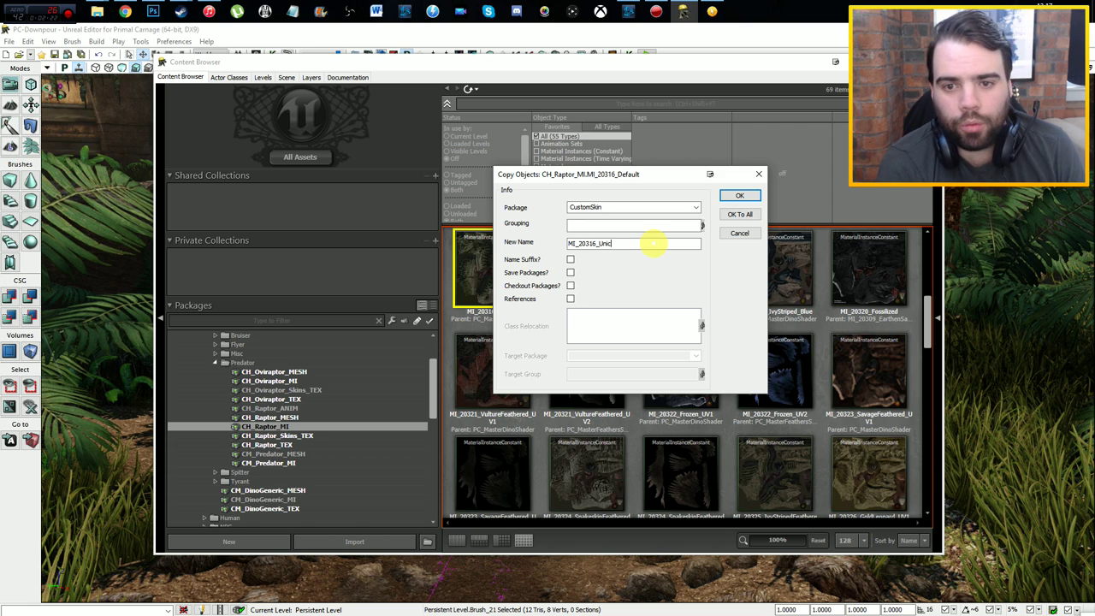
click(732, 199)
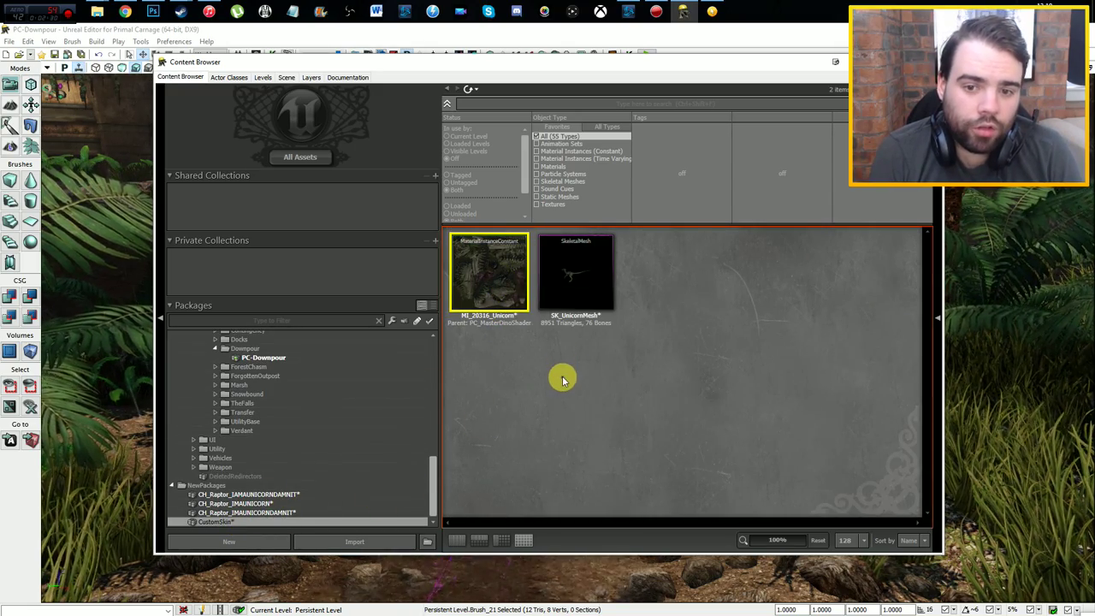
Step: Select SK_UnicornMesh and briefly check the recoloured texture in Photoshop
click(580, 275)
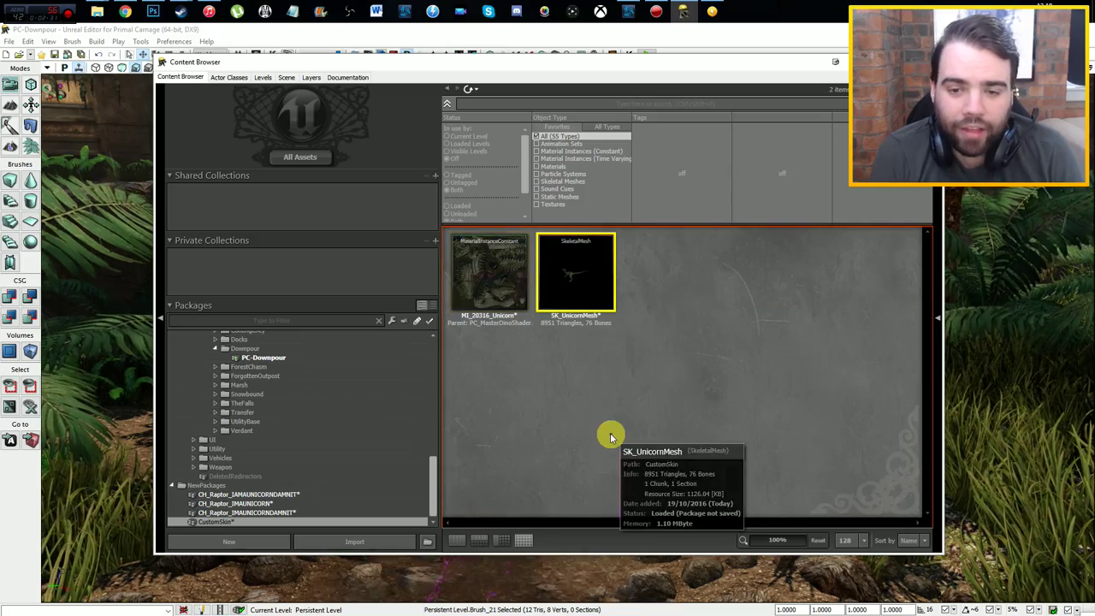
click(559, 357)
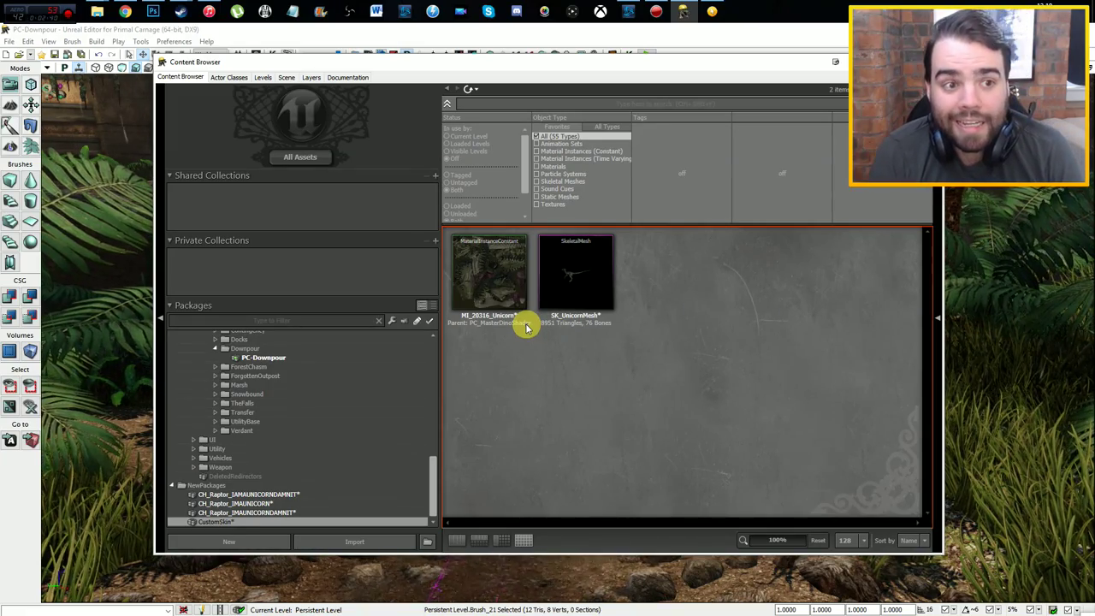
click(574, 273)
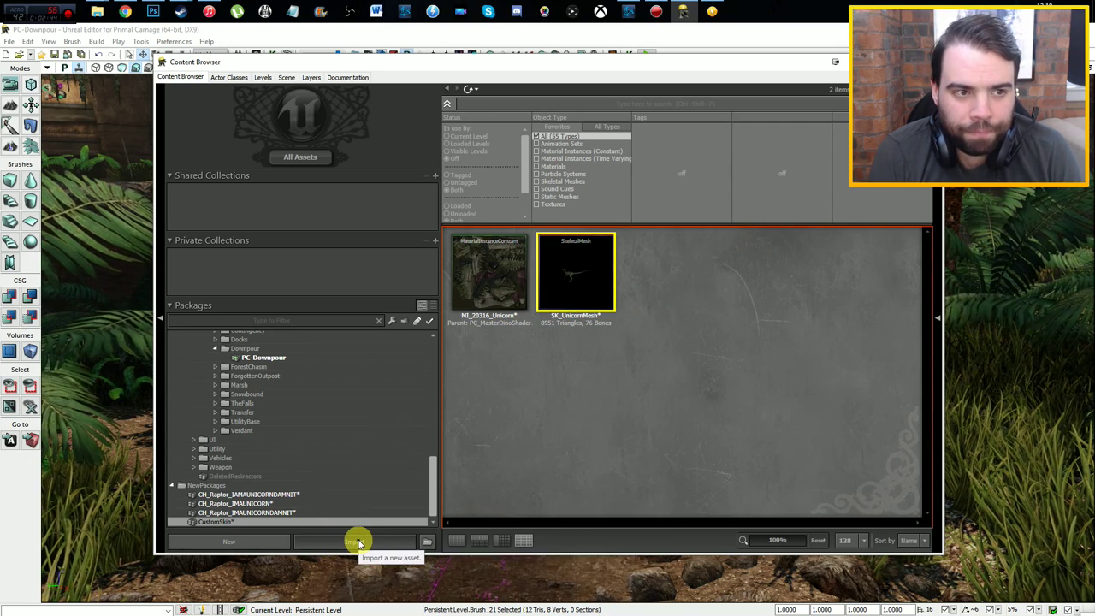
click(155, 8)
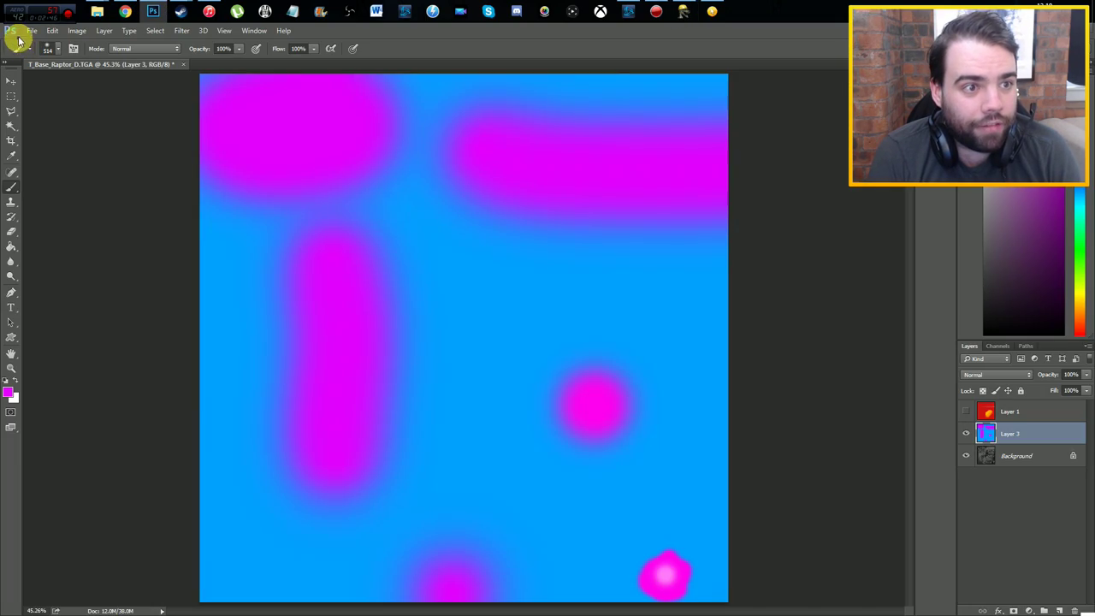
click(151, 11)
Step: Import T_Base_Raptor_D_IMAUNICORN from Desktop > CharacterAssets > Dinosaurs > Raptor into CustomSkin
click(373, 544)
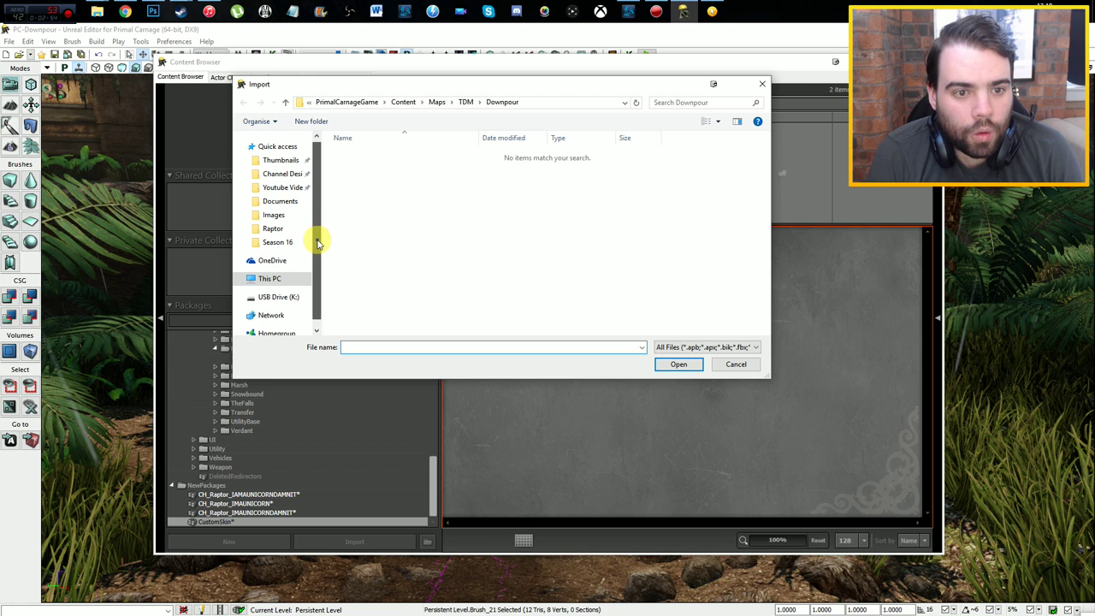
scroll(314, 236, down, 1)
click(280, 207)
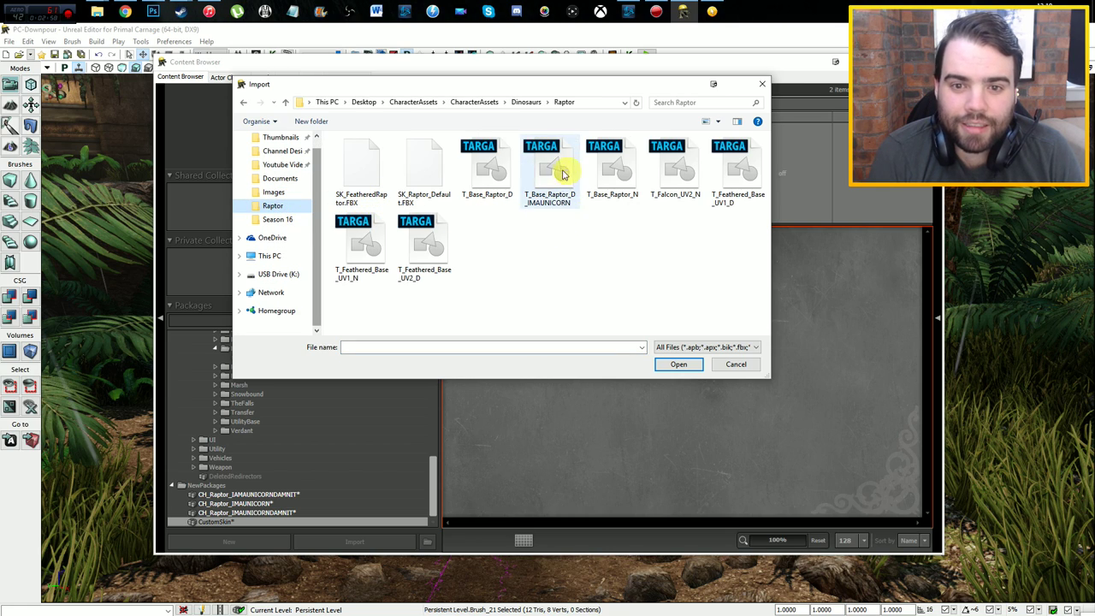
double_click(547, 180)
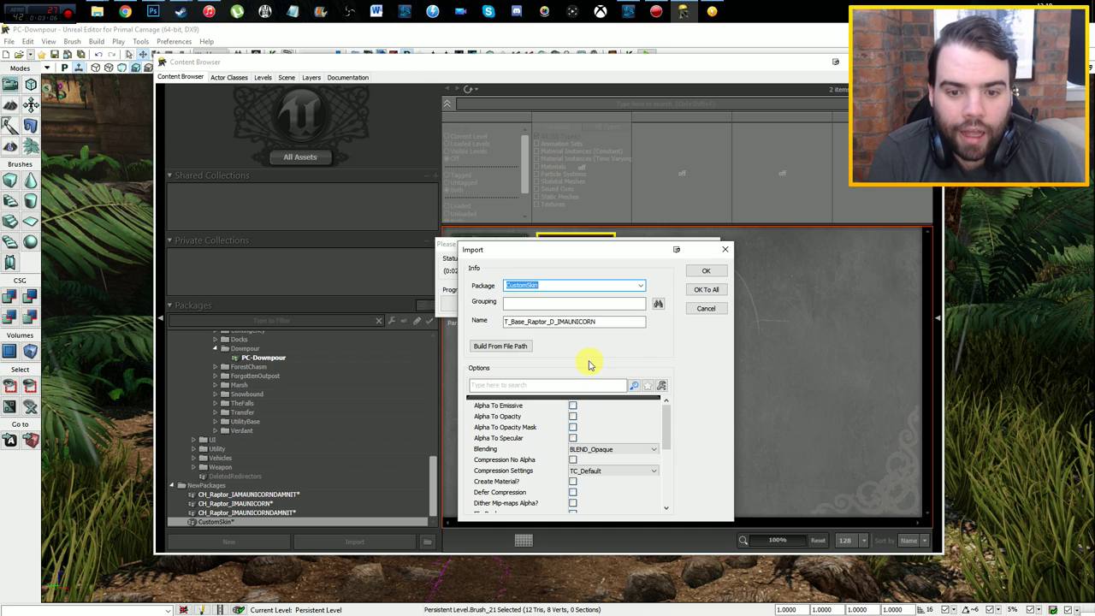
Step: Confirm the import options to bring T_Base_Raptor_D_IMAUNICORN into CustomSkin
drag(662, 431, 667, 456)
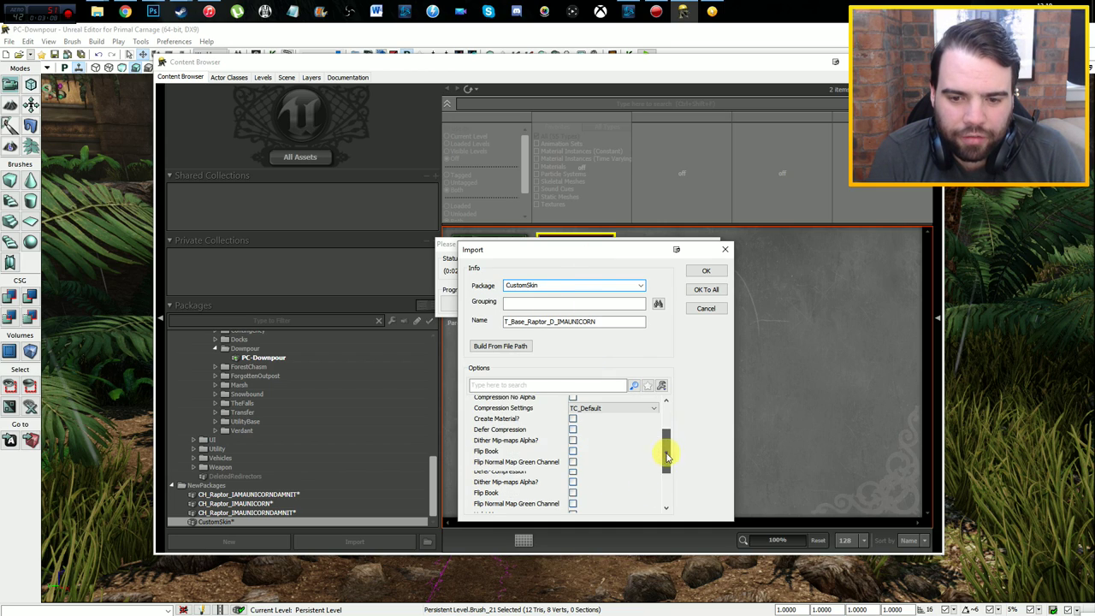
scroll(667, 490, down, 5)
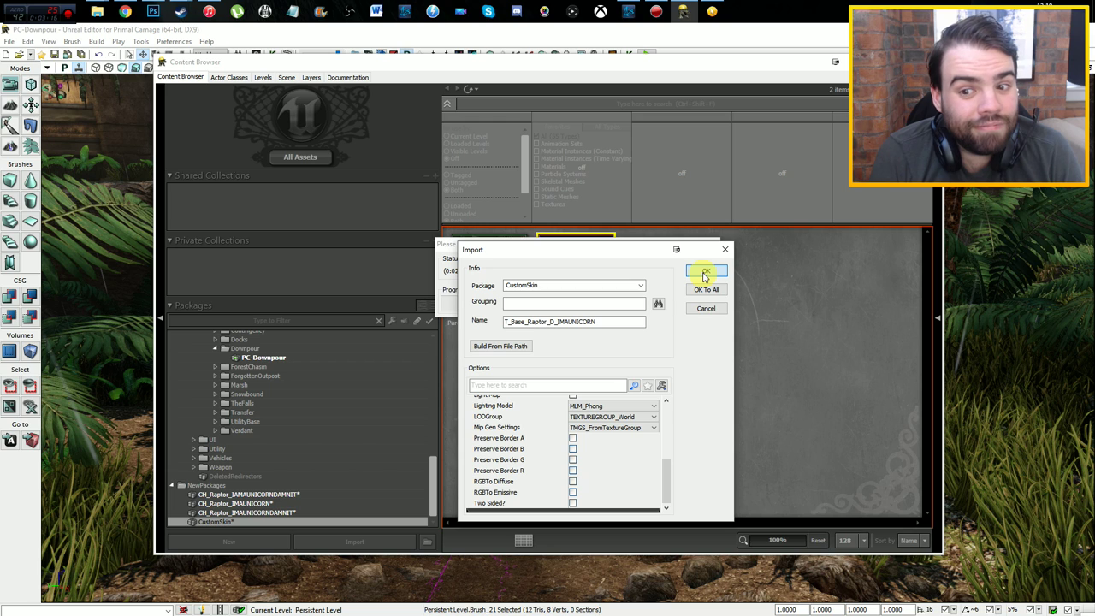
click(702, 272)
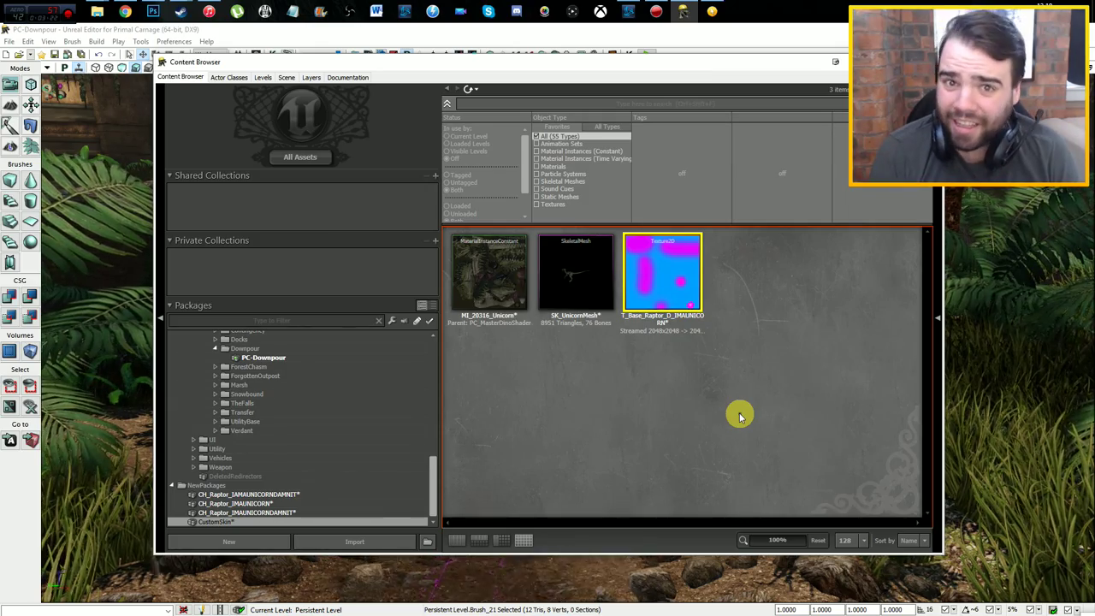
Step: Select the MI_20316_Unicorn material instance in the Content Browser
click(740, 412)
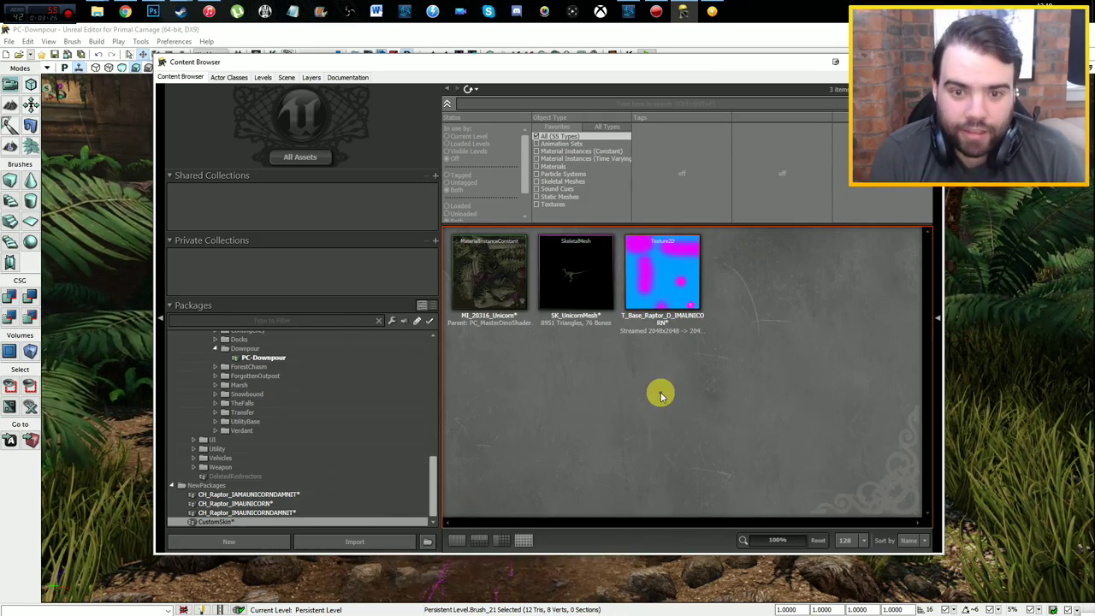
click(516, 288)
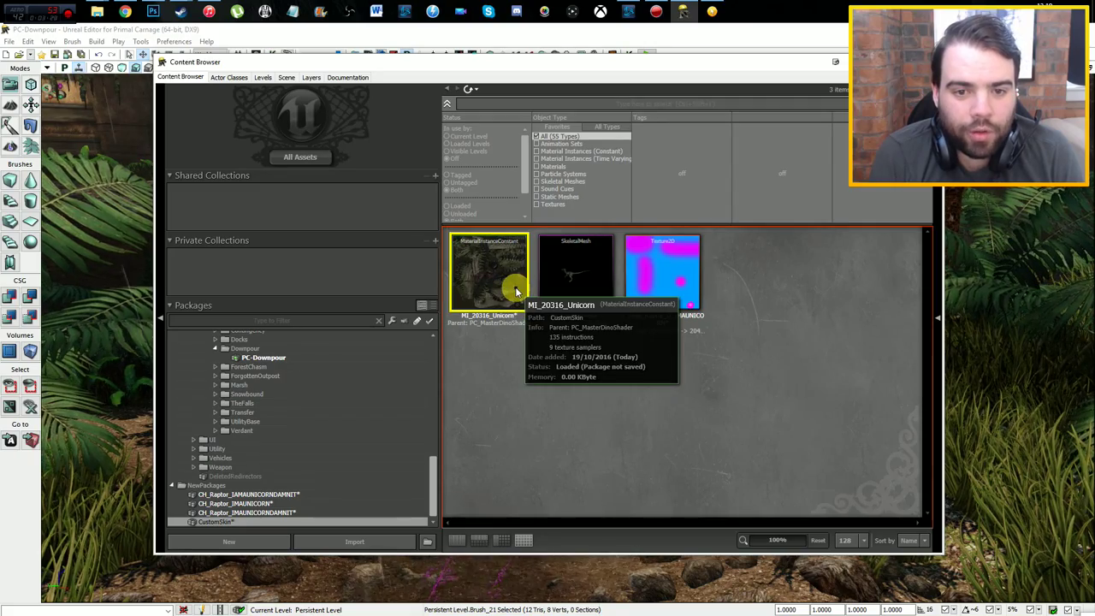
right_click(499, 268)
click(484, 285)
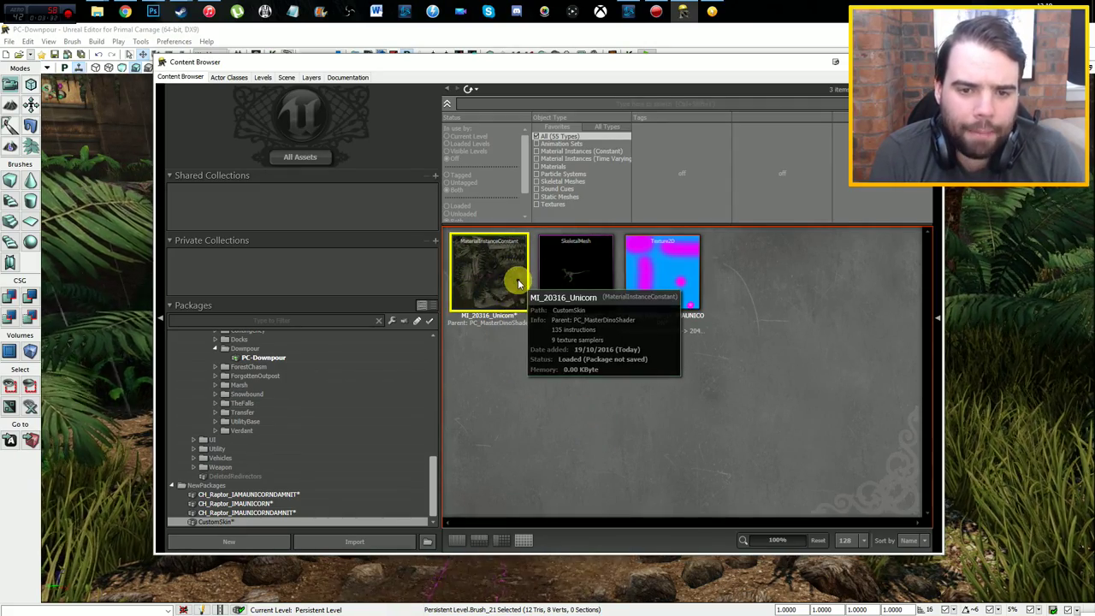
click(504, 280)
Step: Open MI_20316_Unicorn in an enlarged Material Instance Editor and inspect its preview sphere
double_click(506, 284)
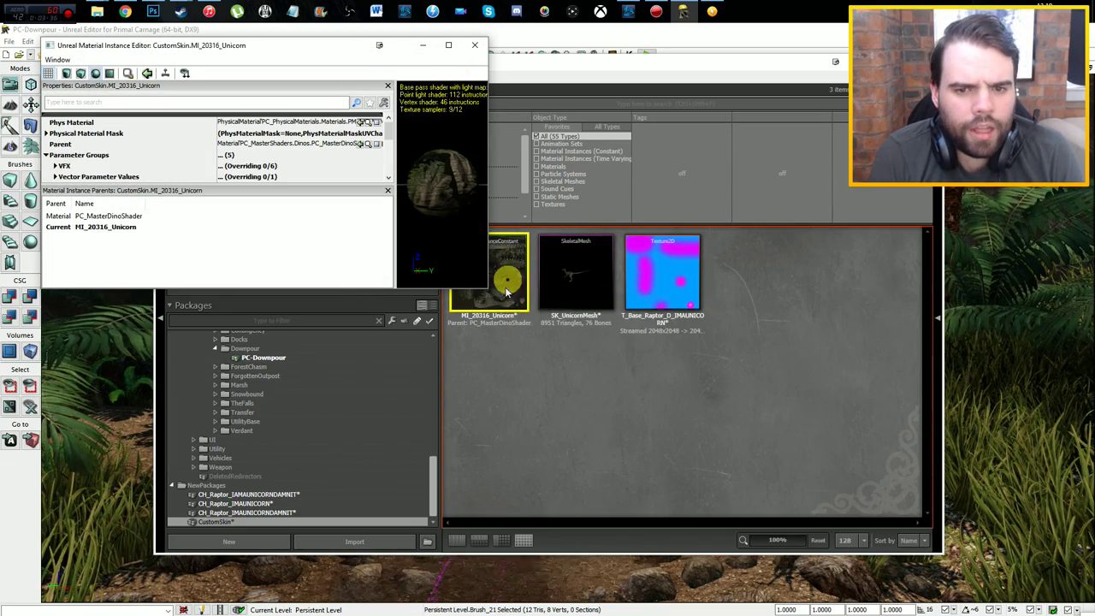
mouse_move(487, 288)
mouse_down()
mouse_move(738, 423)
mouse_move(595, 516)
mouse_up()
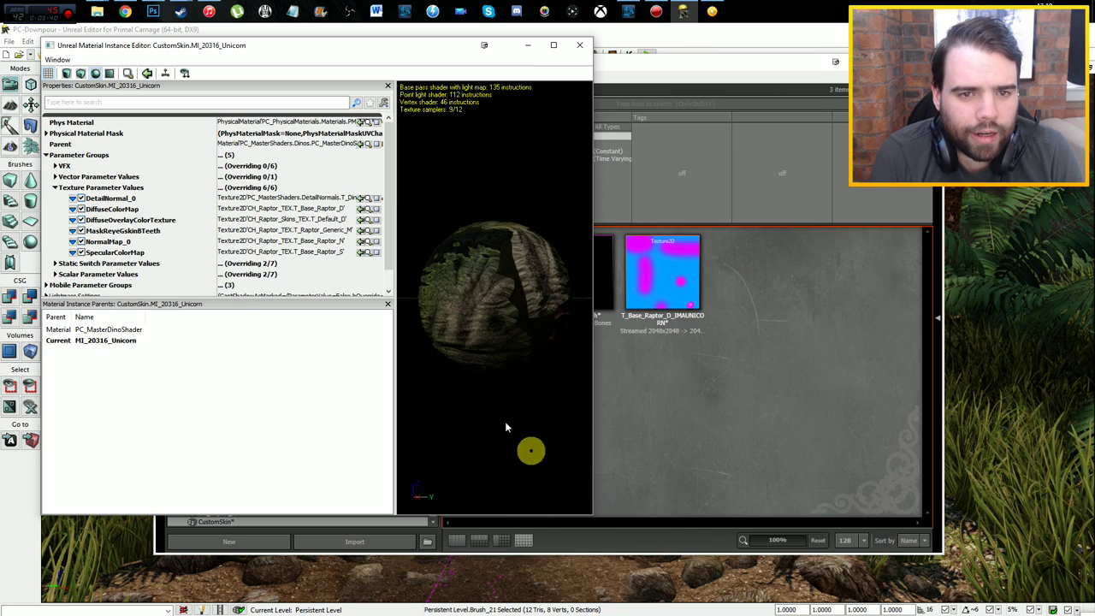
mouse_move(516, 340)
mouse_down()
mouse_move(570, 262)
mouse_move(467, 299)
mouse_up()
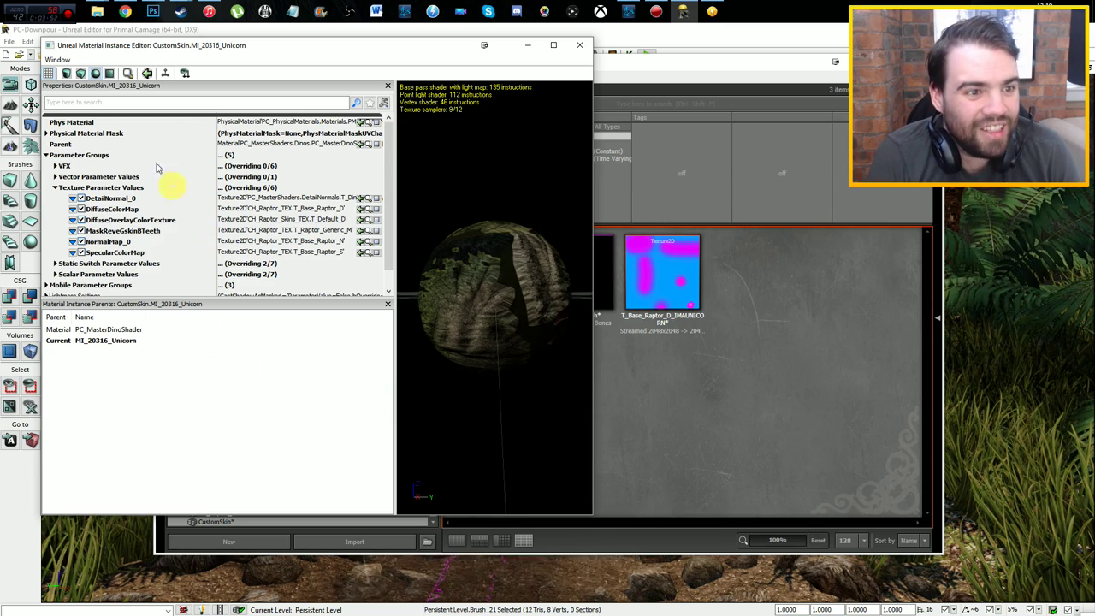
click(46, 156)
click(46, 154)
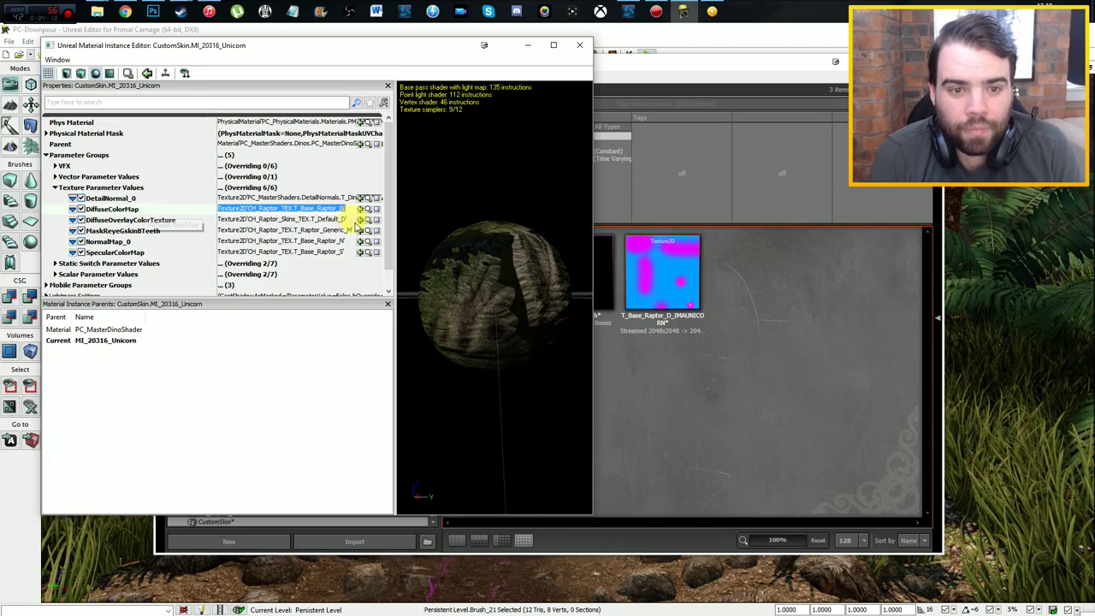
Step: Set DiffuseColorMap to T_Base_Raptor_D_IMAUNICORN, check the pink/blue preview, and close the editor
click(679, 292)
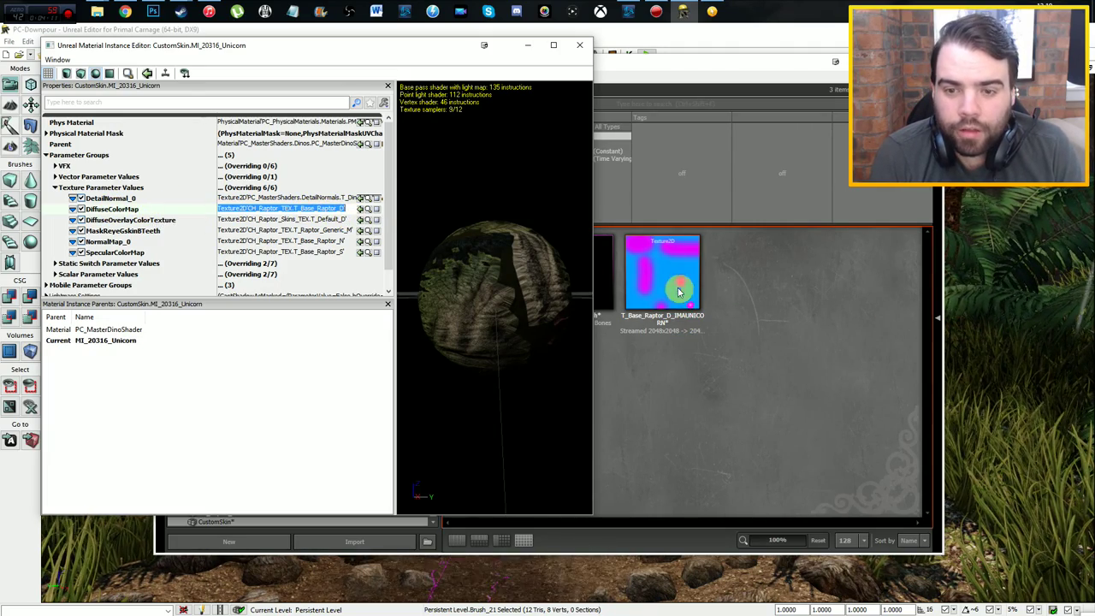
click(749, 332)
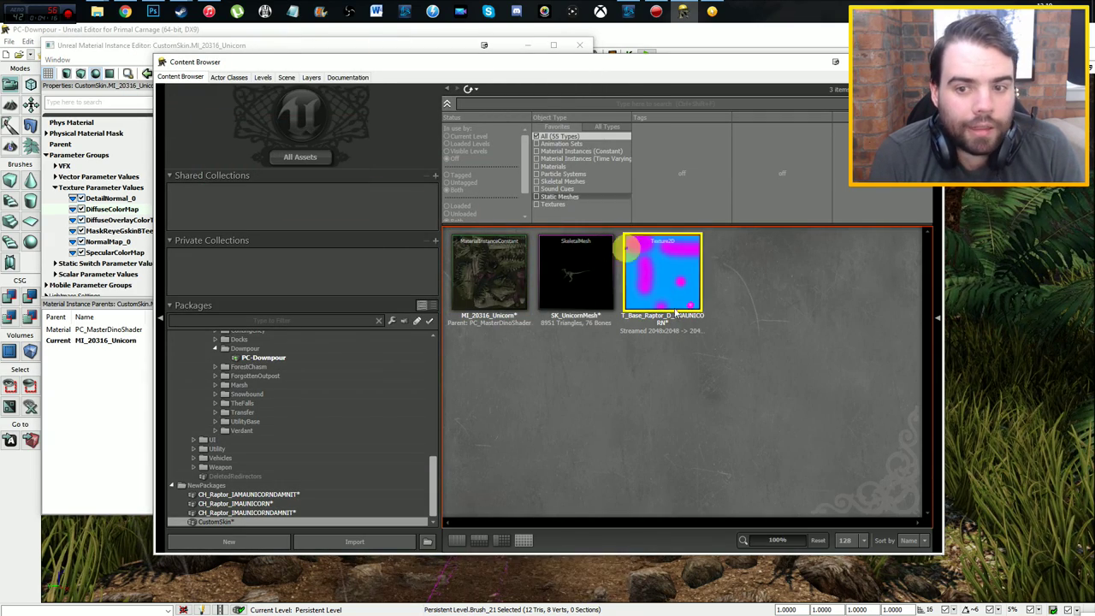
click(246, 50)
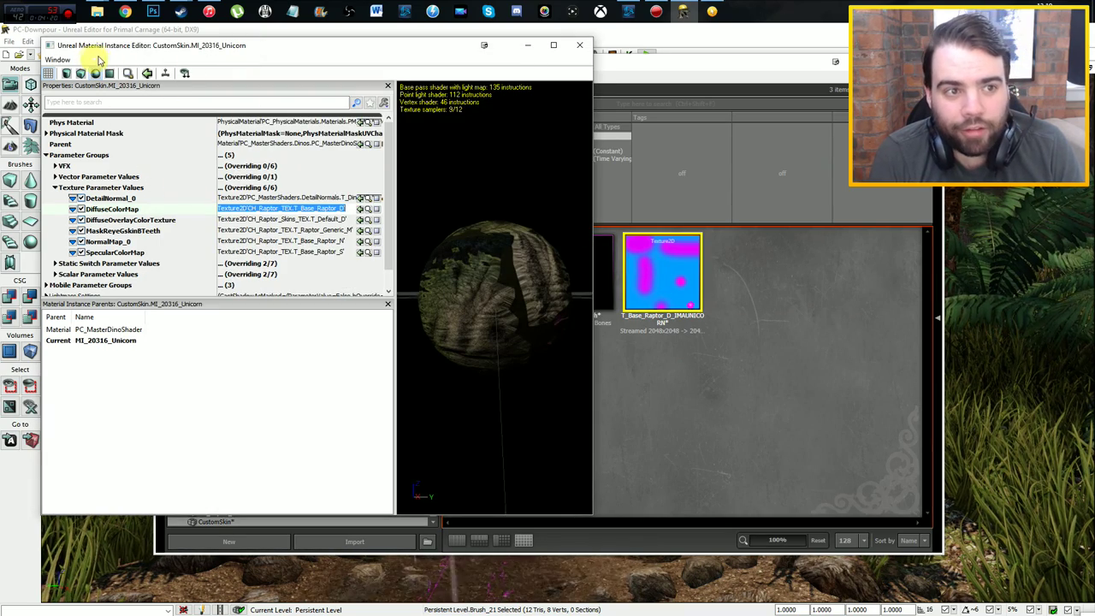
click(744, 64)
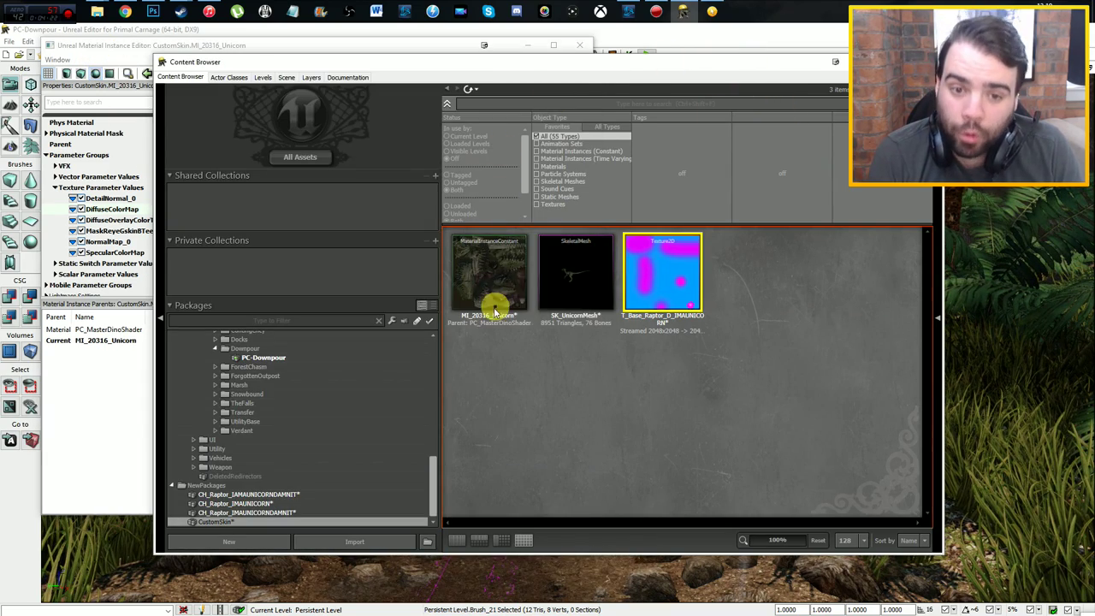
click(285, 48)
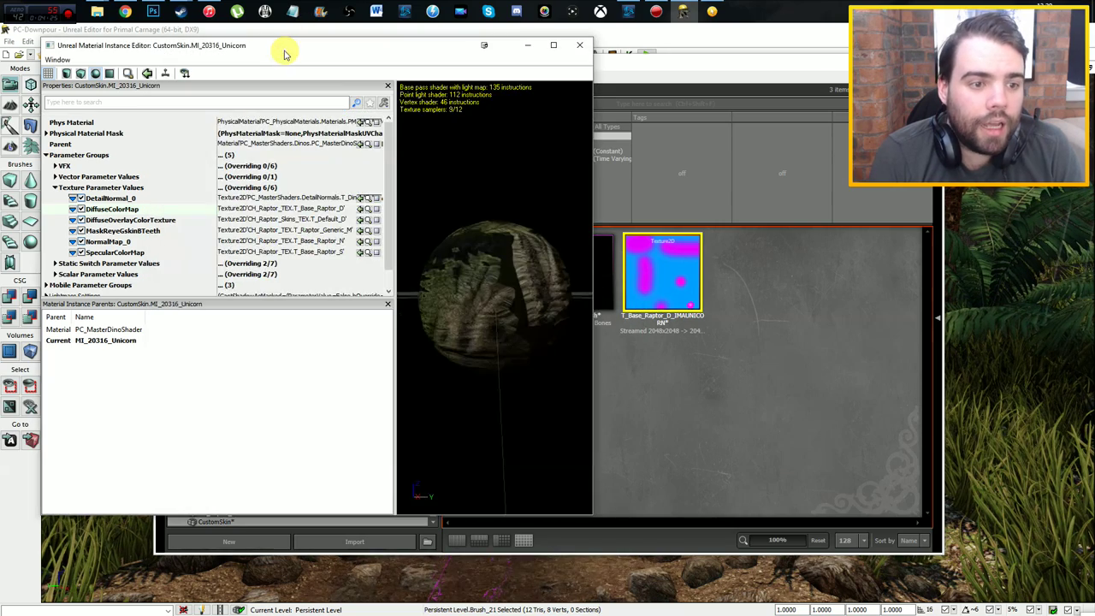
click(361, 209)
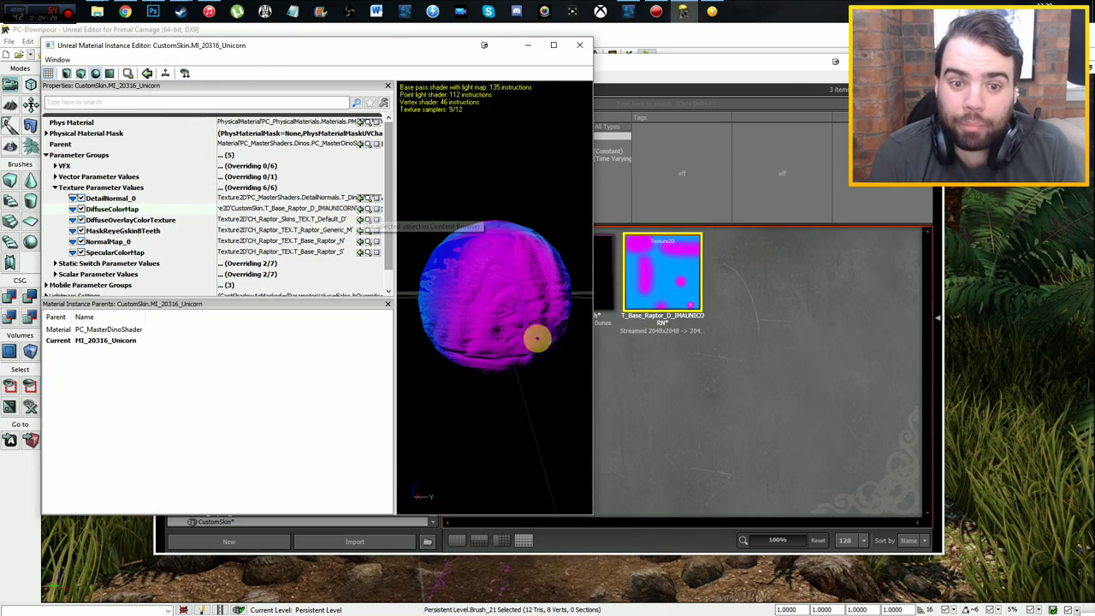
mouse_move(533, 334)
mouse_down()
mouse_move(426, 301)
mouse_move(500, 289)
mouse_up()
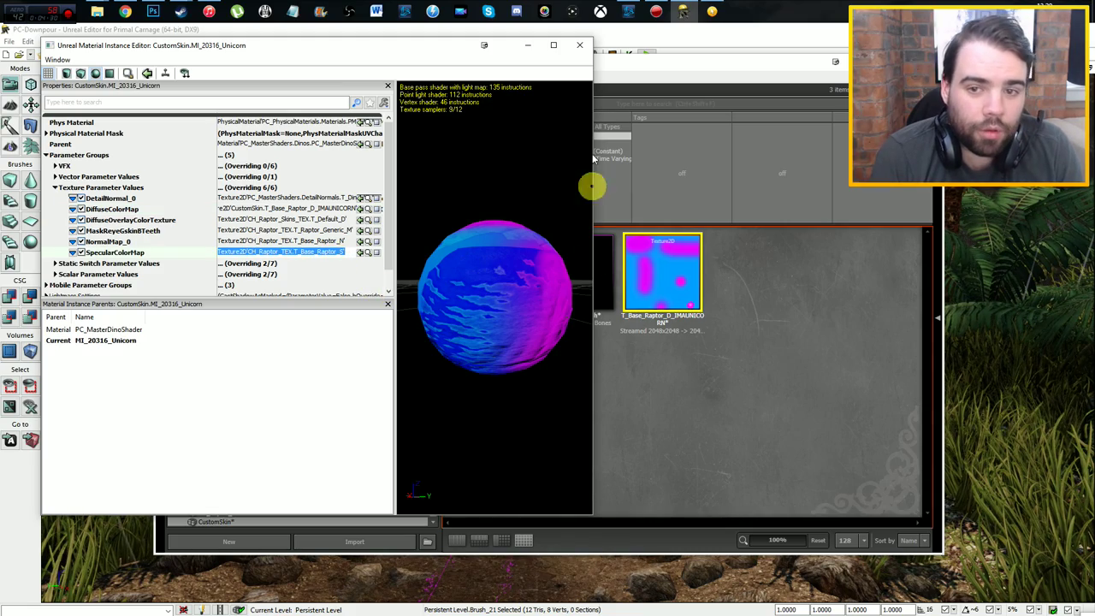
click(581, 46)
click(483, 296)
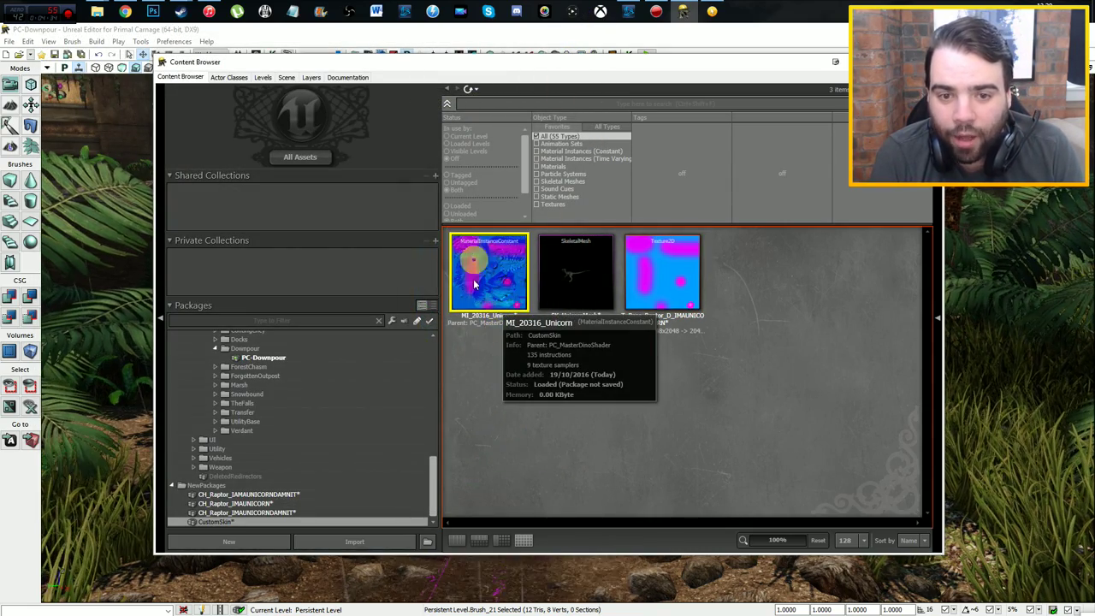
Step: Open the SK_UnicornMesh raptor mesh in the AnimSet Editor
click(534, 427)
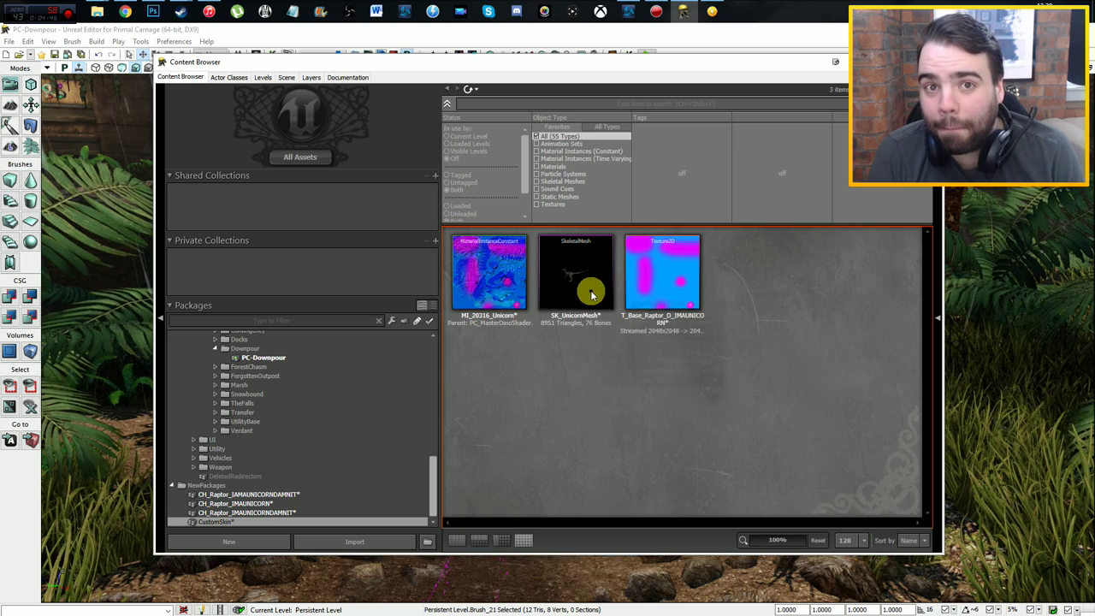
mouse_move(590, 298)
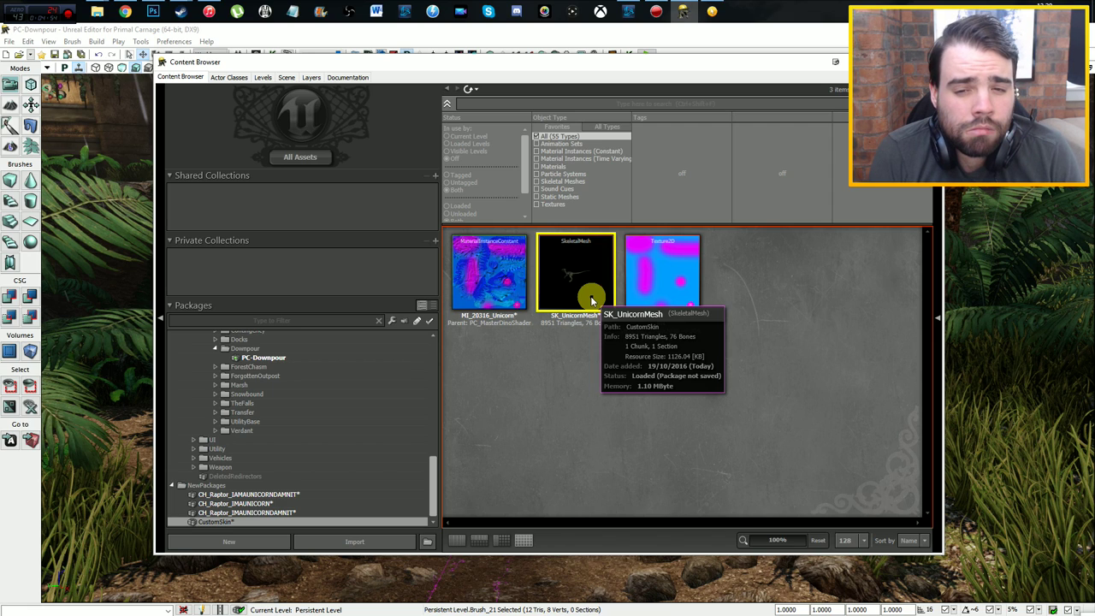
double_click(591, 298)
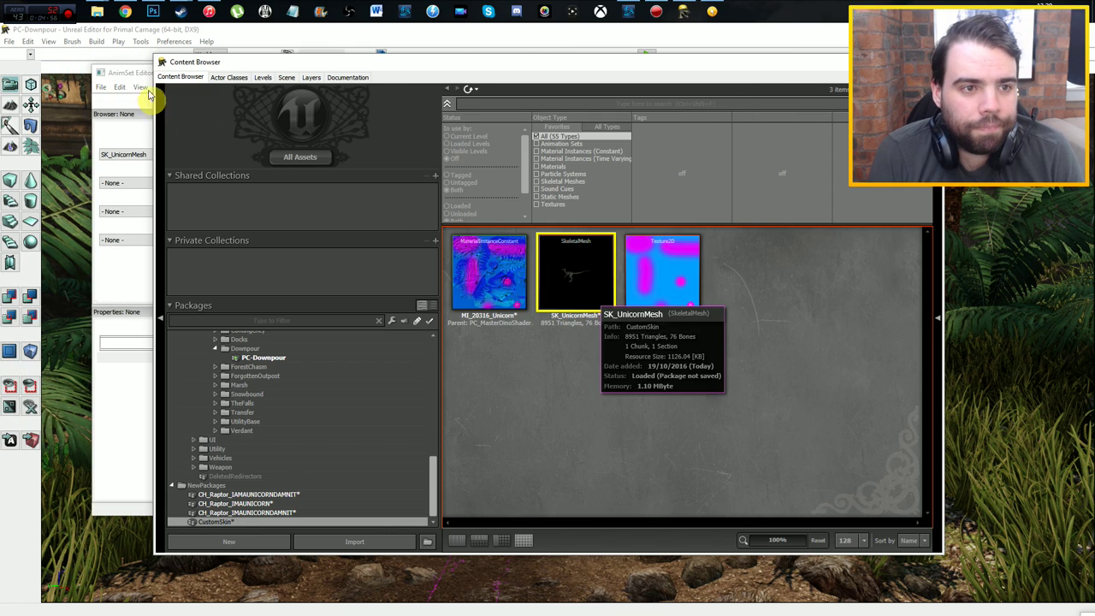
Step: Orbit around SK_UnicornMesh in the AnimSet Editor to see its original green skin
click(128, 72)
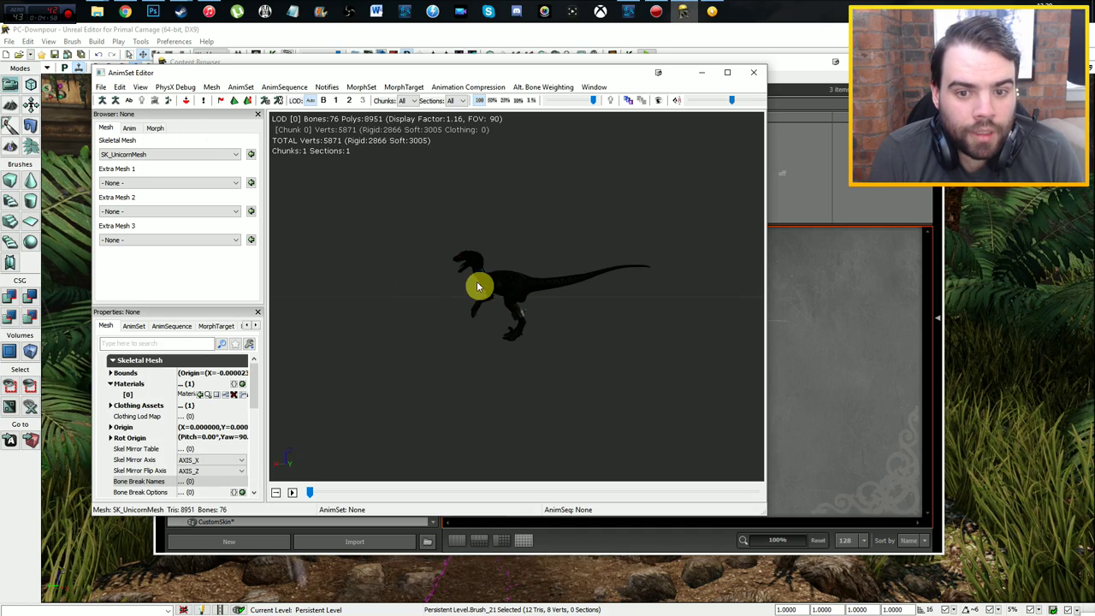
drag(476, 287, 670, 330)
click(220, 239)
click(462, 290)
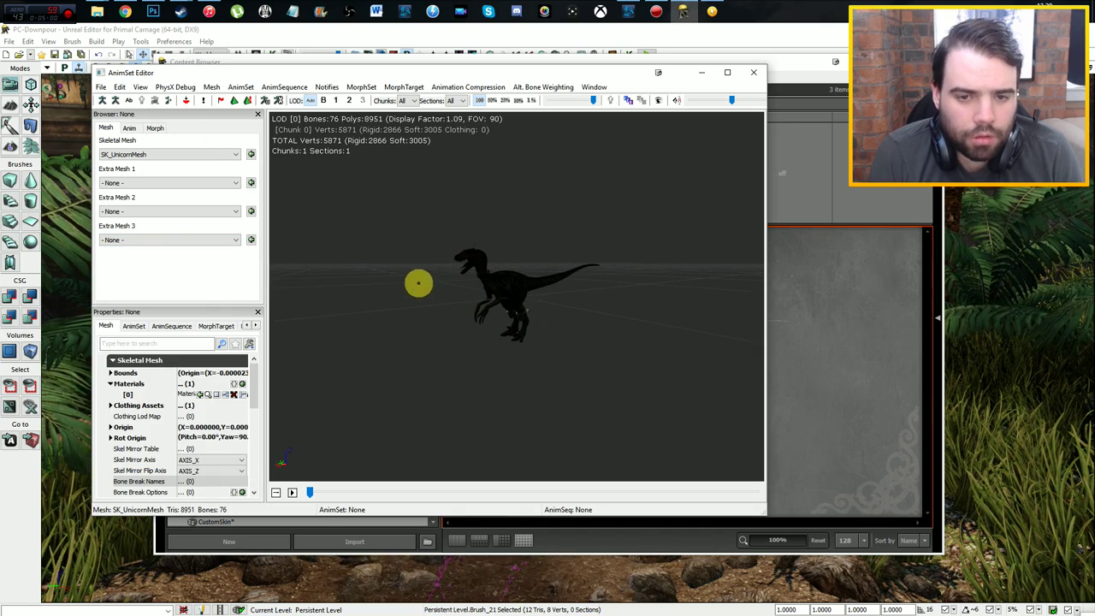
drag(419, 284, 228, 262)
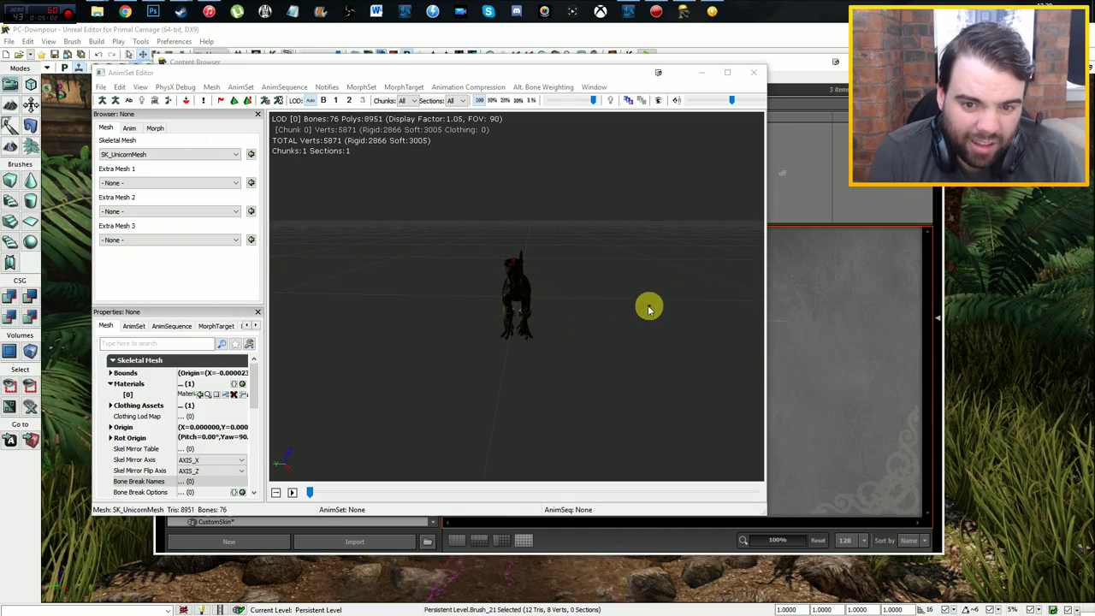
mouse_move(645, 282)
mouse_down()
mouse_move(506, 320)
mouse_move(682, 325)
mouse_move(492, 310)
mouse_up()
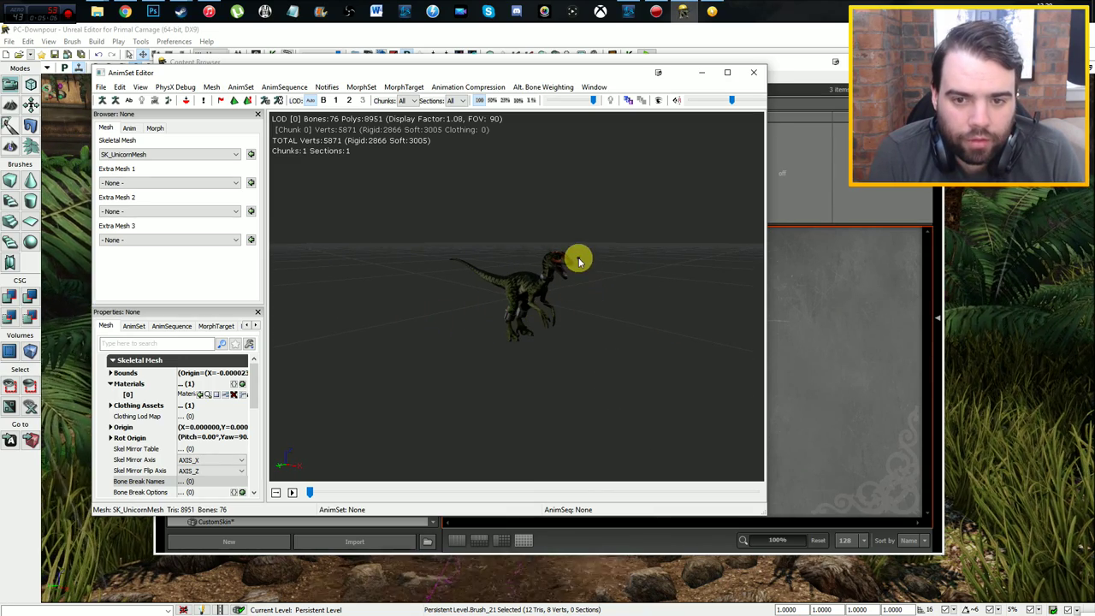
drag(569, 330, 565, 318)
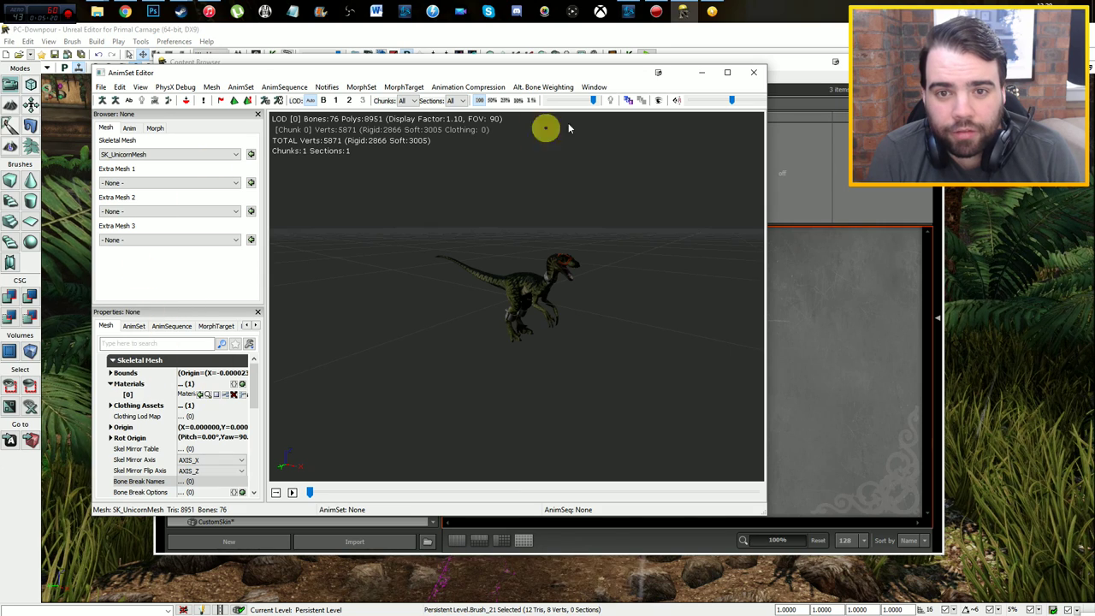
click(591, 88)
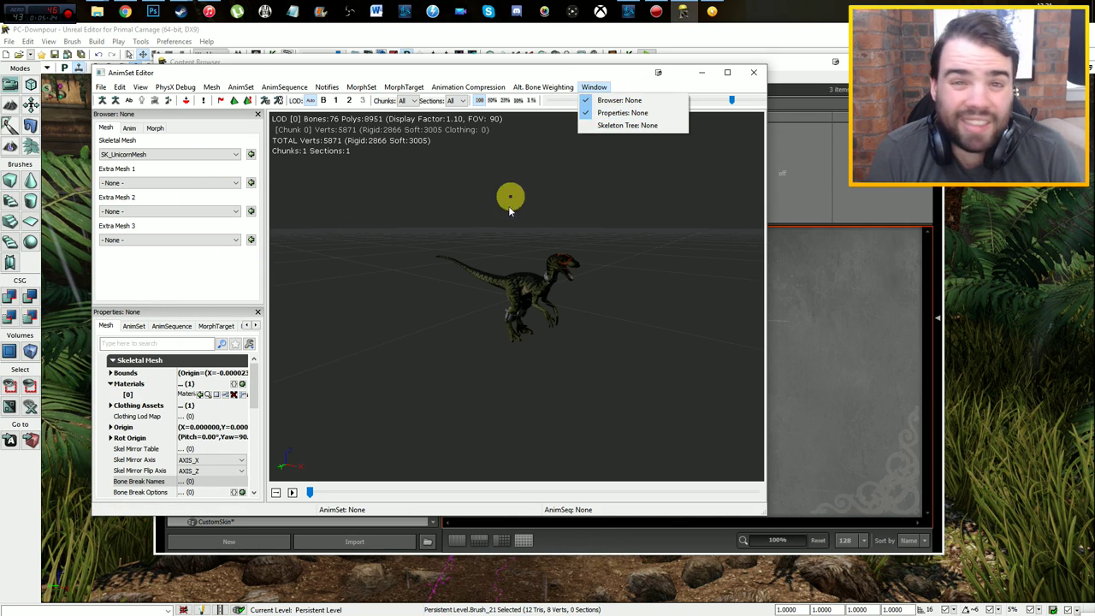
Step: Hide the AnimSet Editor's Browser panel and expand the mesh's Materials list
click(622, 100)
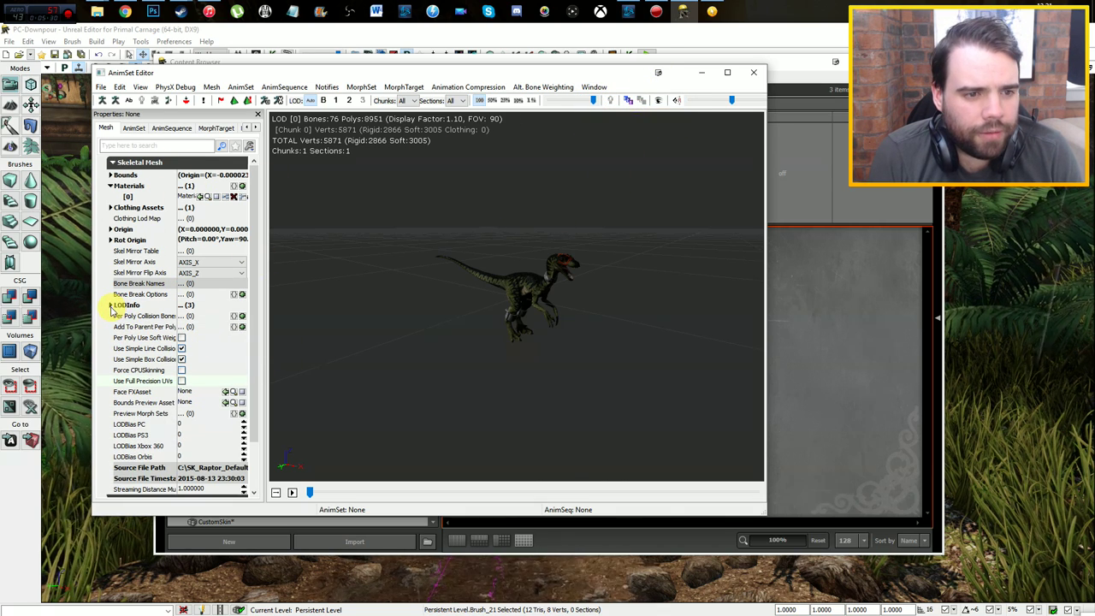
click(110, 304)
click(110, 304)
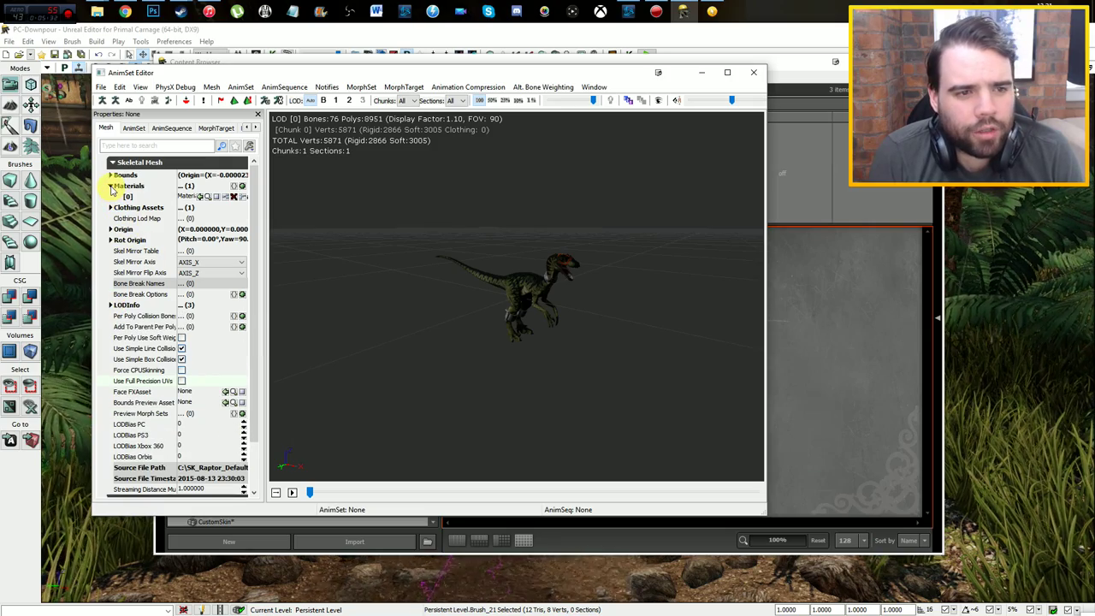
click(110, 187)
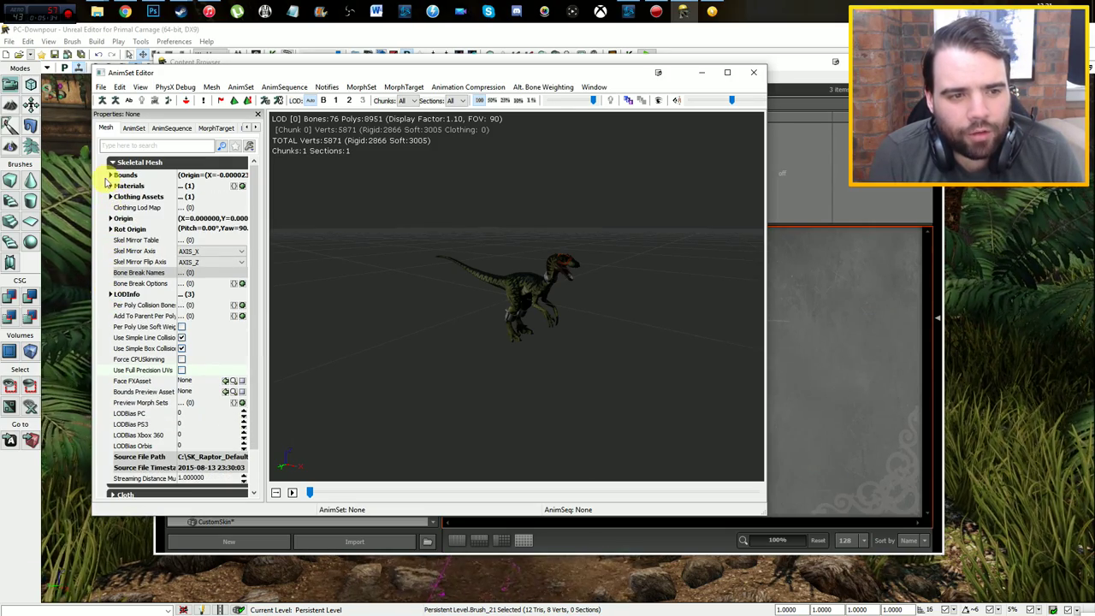
click(111, 186)
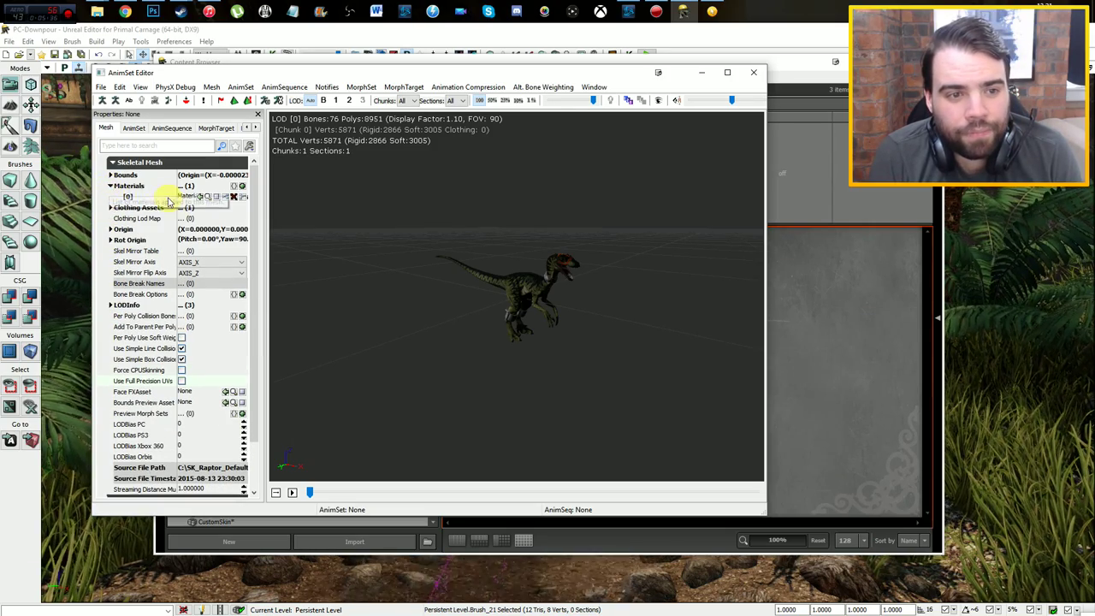
Step: Assign MI_20316_Unicorn from the Content Browser to material slot [0]
click(127, 198)
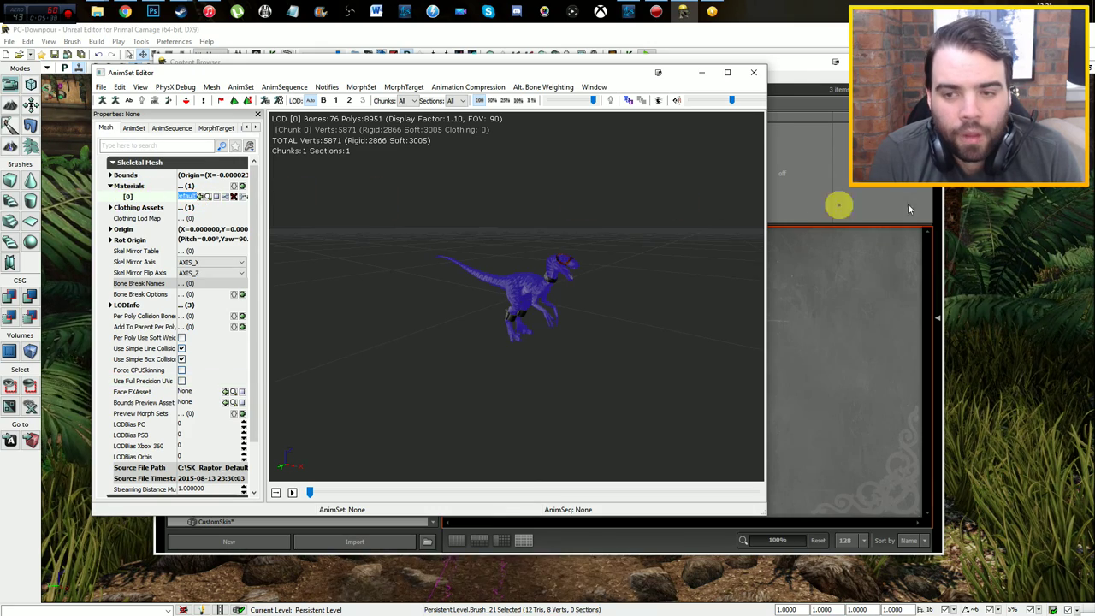
click(799, 65)
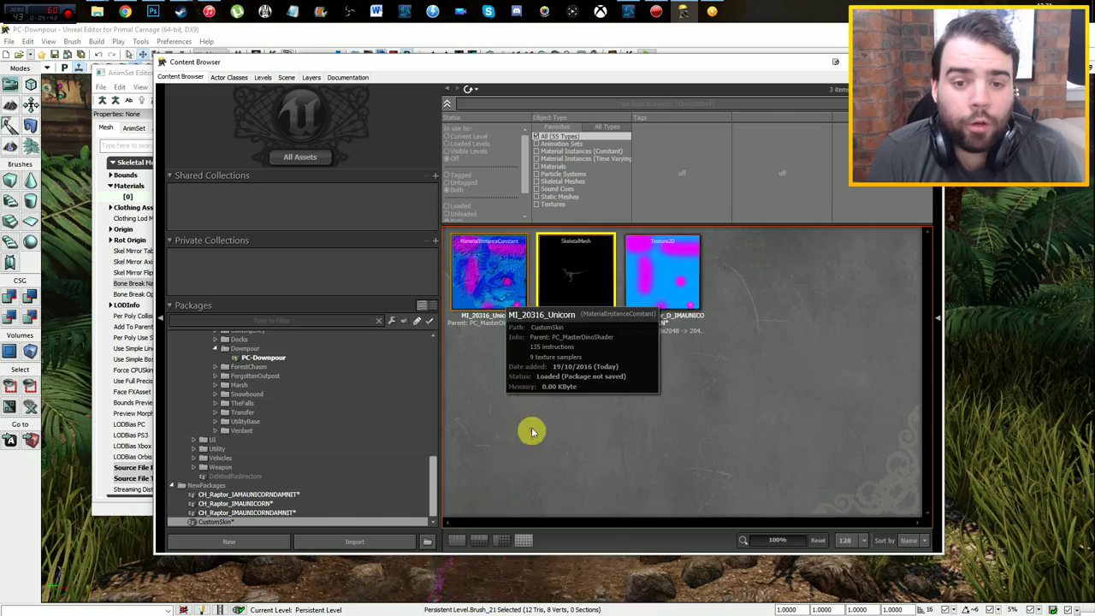
click(501, 292)
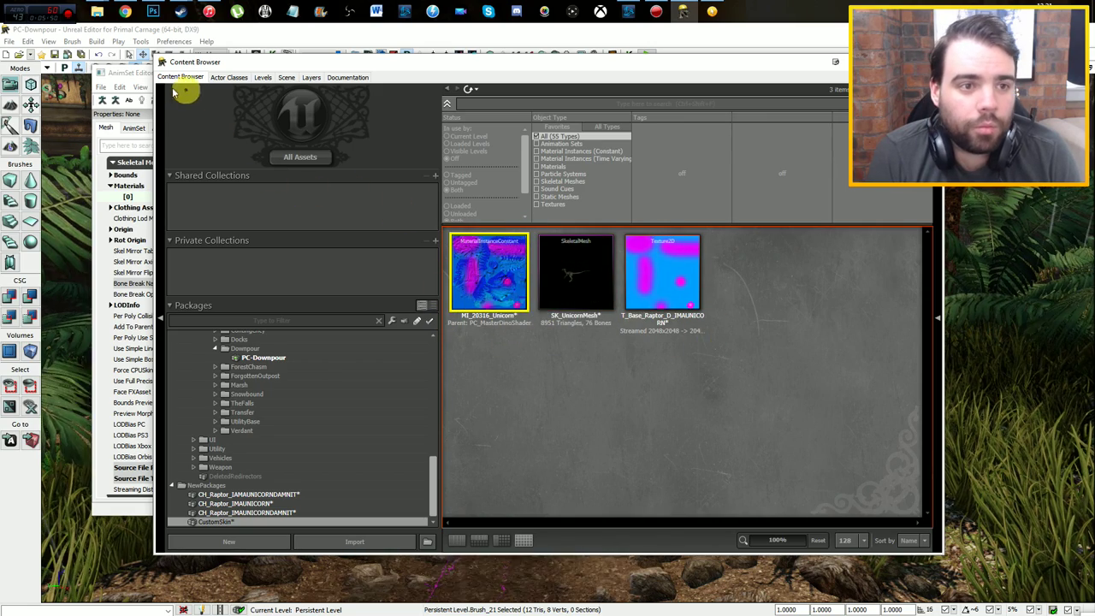
click(133, 75)
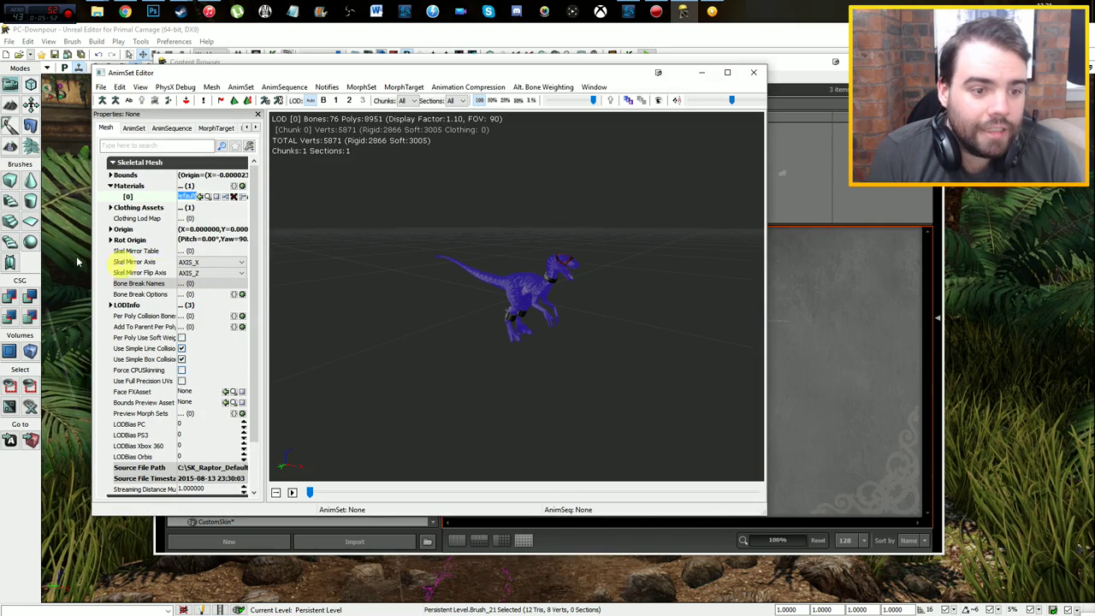
click(200, 196)
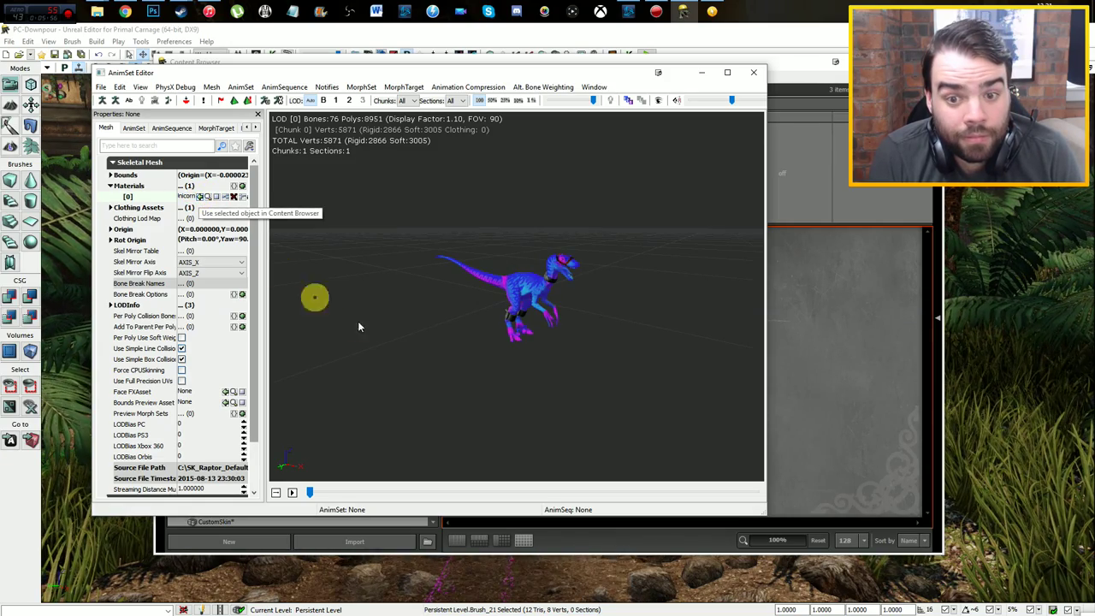
Step: View the pink-and-blue SK_UnicornMesh from every angle, then close the AnimSet Editor
click(141, 186)
mouse_move(548, 313)
mouse_down()
mouse_move(439, 297)
mouse_move(598, 303)
mouse_up()
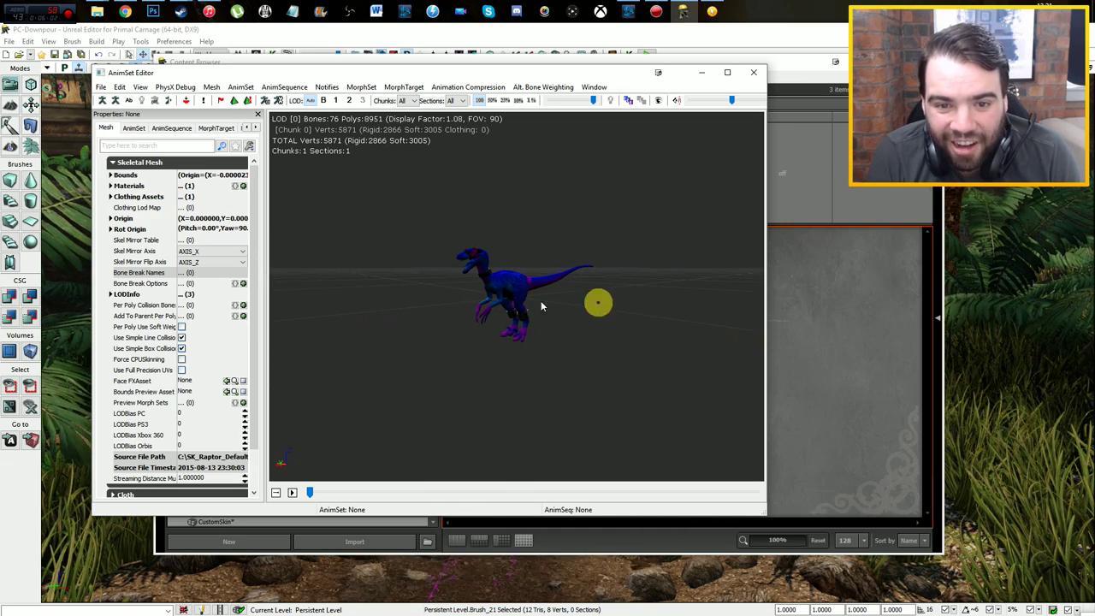
mouse_move(484, 293)
mouse_down()
mouse_move(378, 278)
mouse_move(261, 282)
mouse_up()
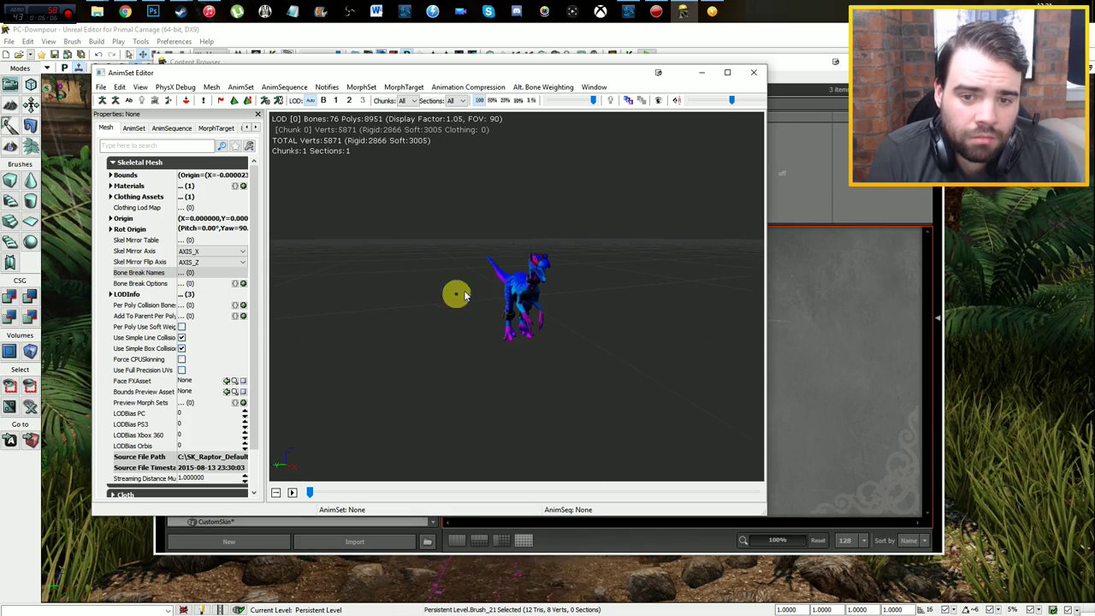
mouse_move(464, 295)
mouse_down()
mouse_move(524, 313)
mouse_move(500, 296)
mouse_up()
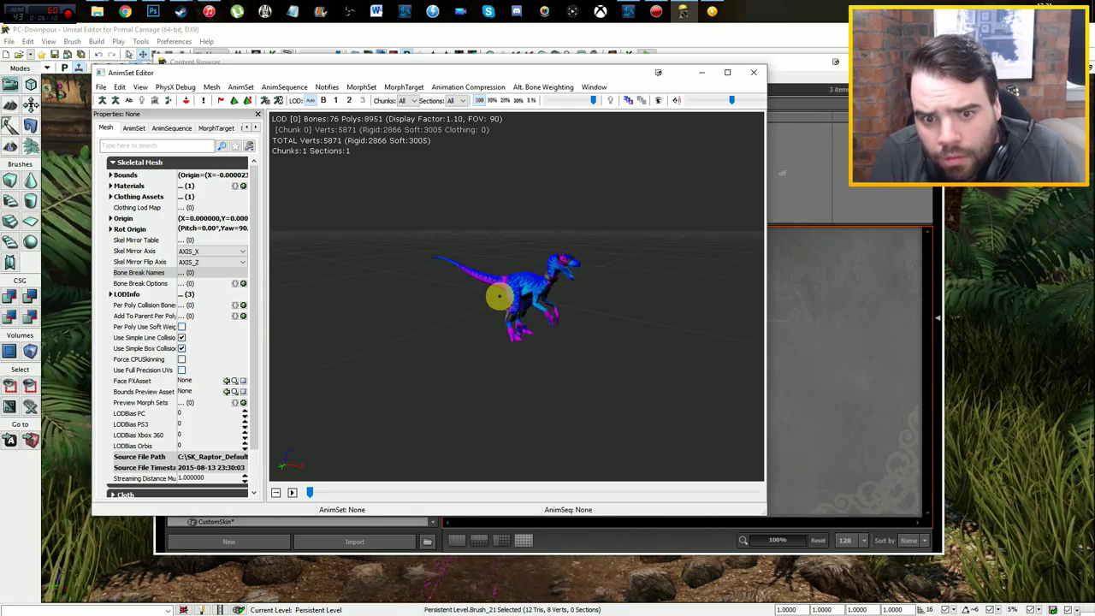
mouse_move(542, 306)
mouse_down()
mouse_move(445, 346)
mouse_move(716, 166)
mouse_up()
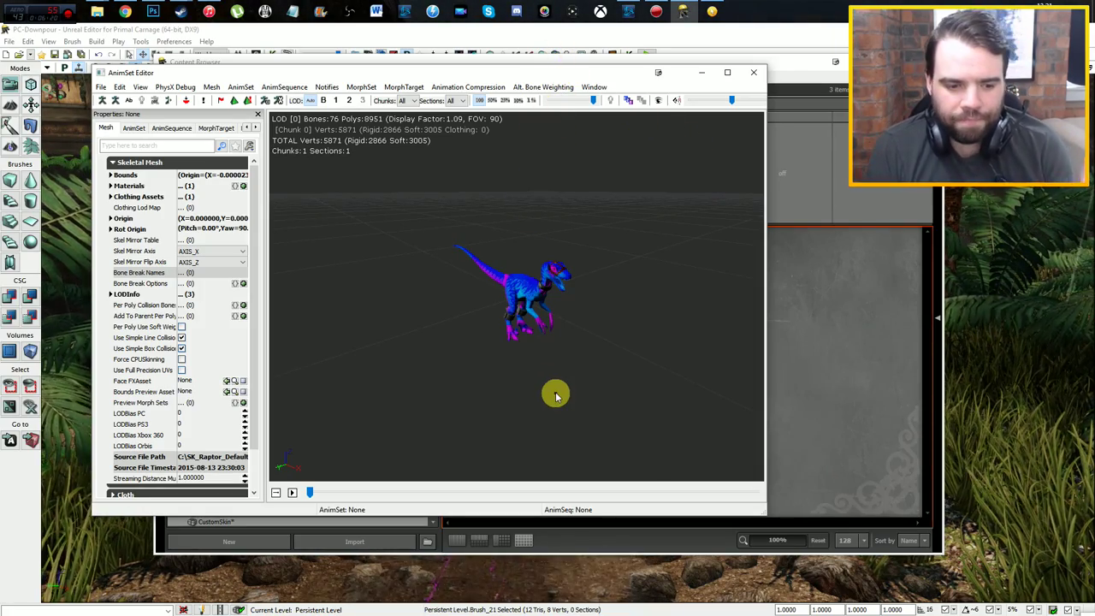
click(753, 72)
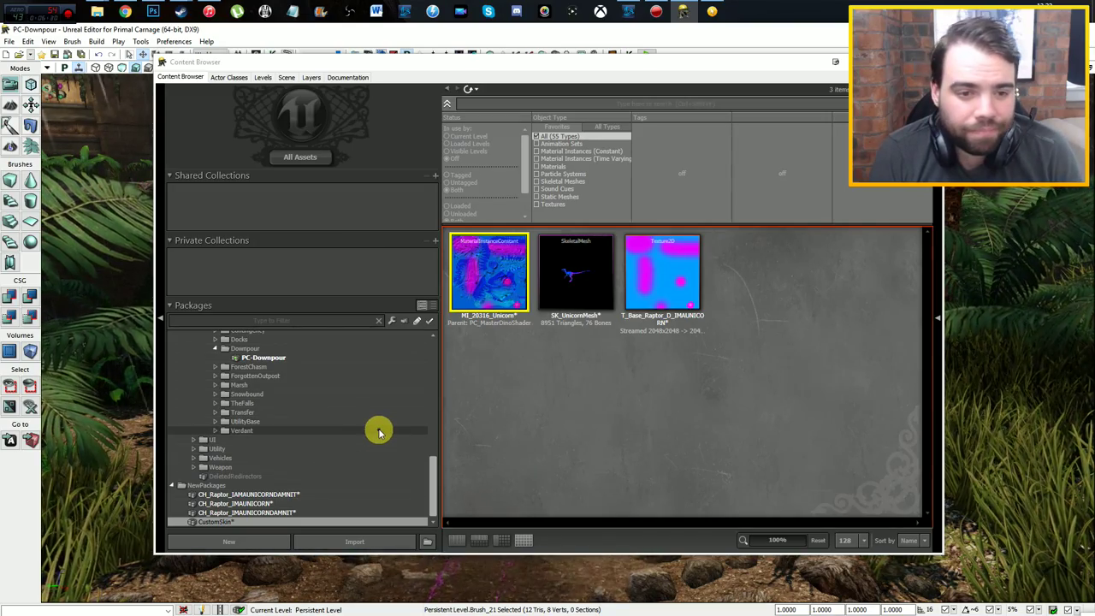
Step: Open SK_Raptor_Default from the CH_Raptor_MESH package in the AnimSet Editor
scroll(377, 433, up, 2)
scroll(373, 436, up, 3)
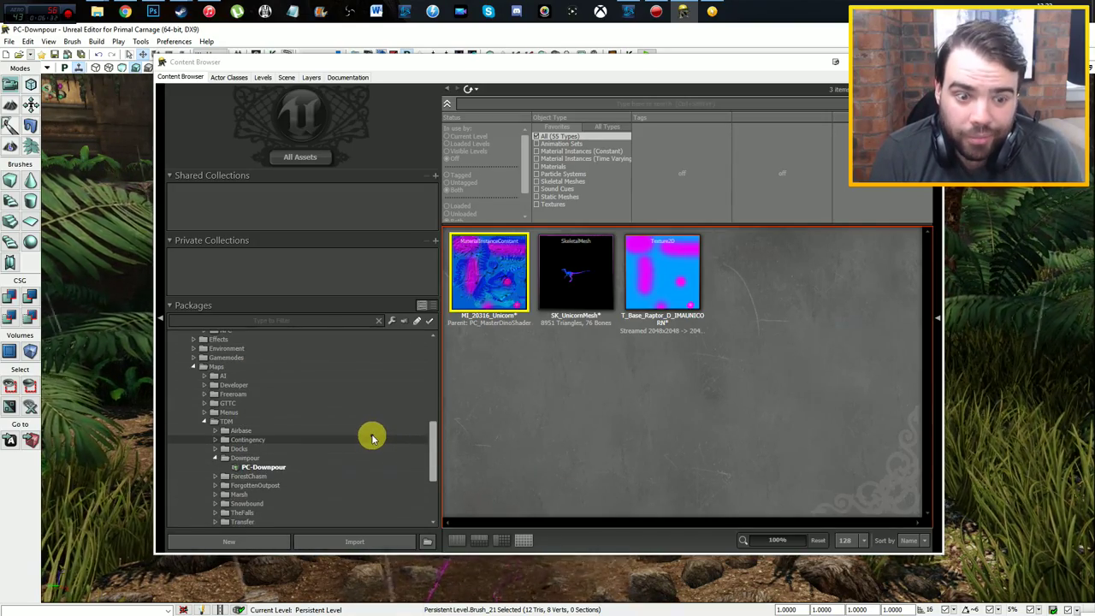
scroll(372, 437, up, 5)
scroll(376, 419, up, 2)
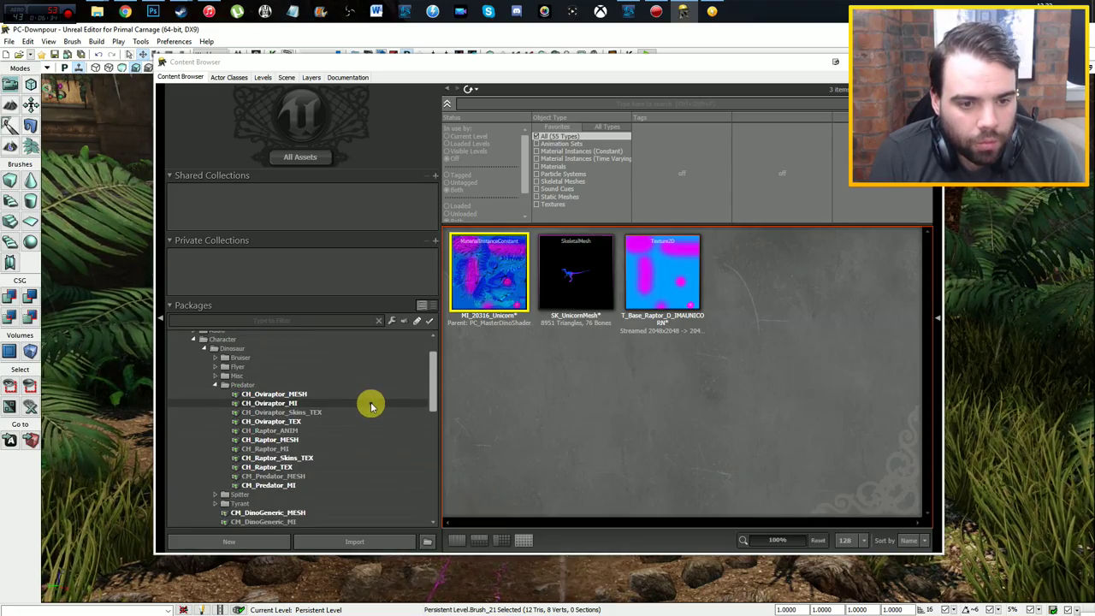
click(326, 441)
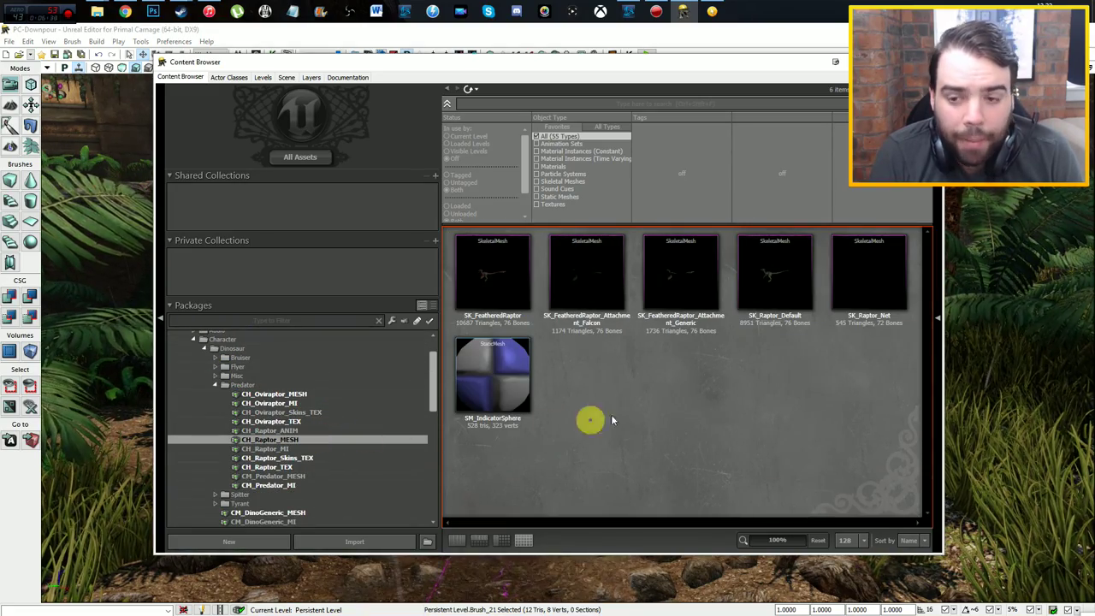
click(784, 285)
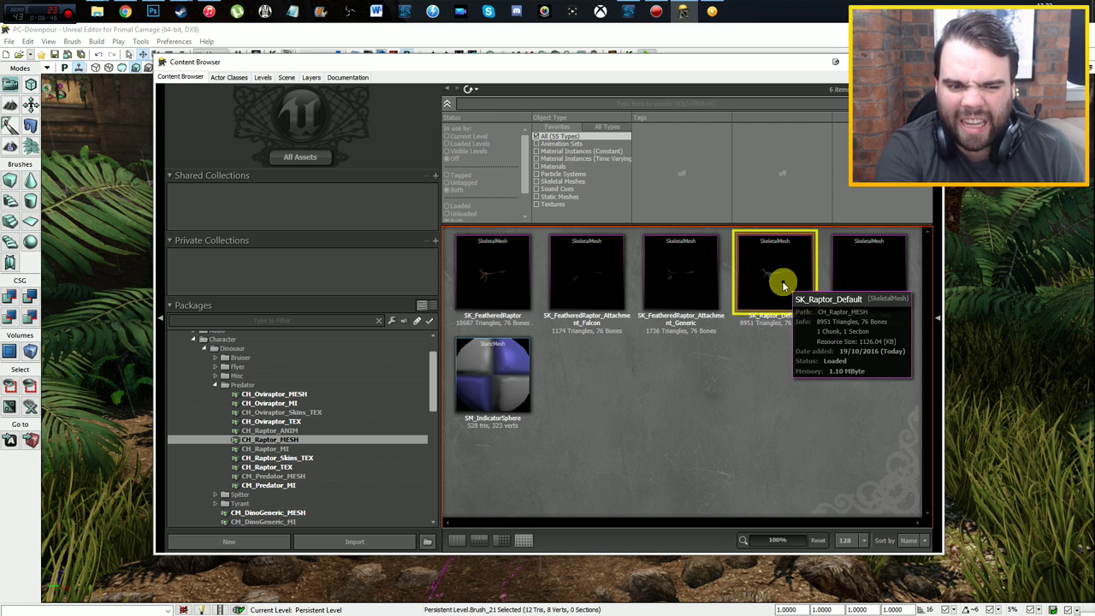
double_click(784, 284)
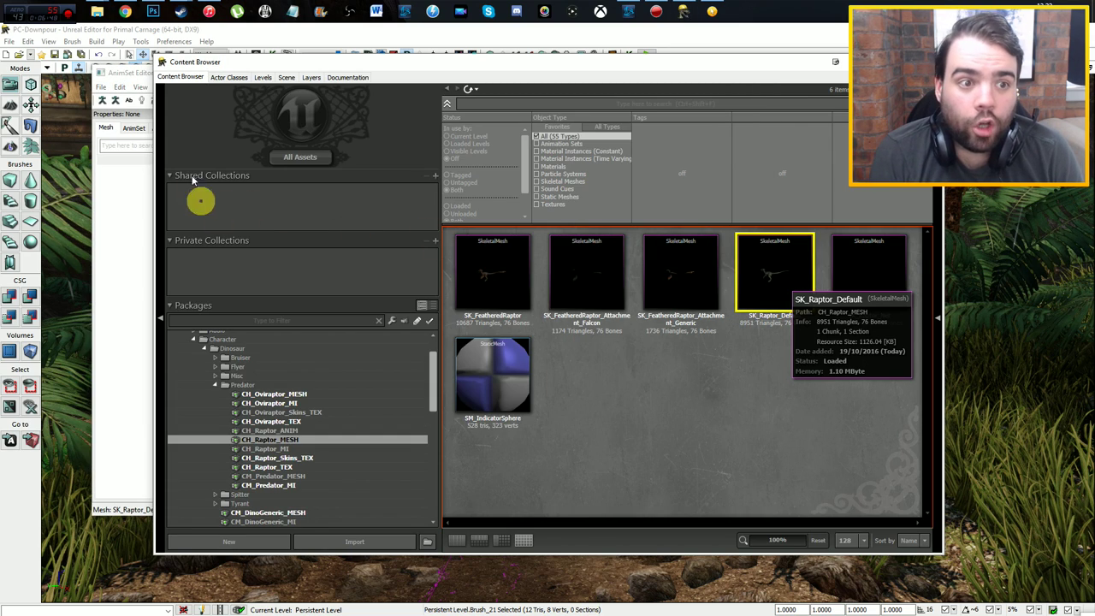
Step: Orbit the default raptor mesh through three-quarter, front and side views
click(125, 73)
drag(488, 269, 328, 275)
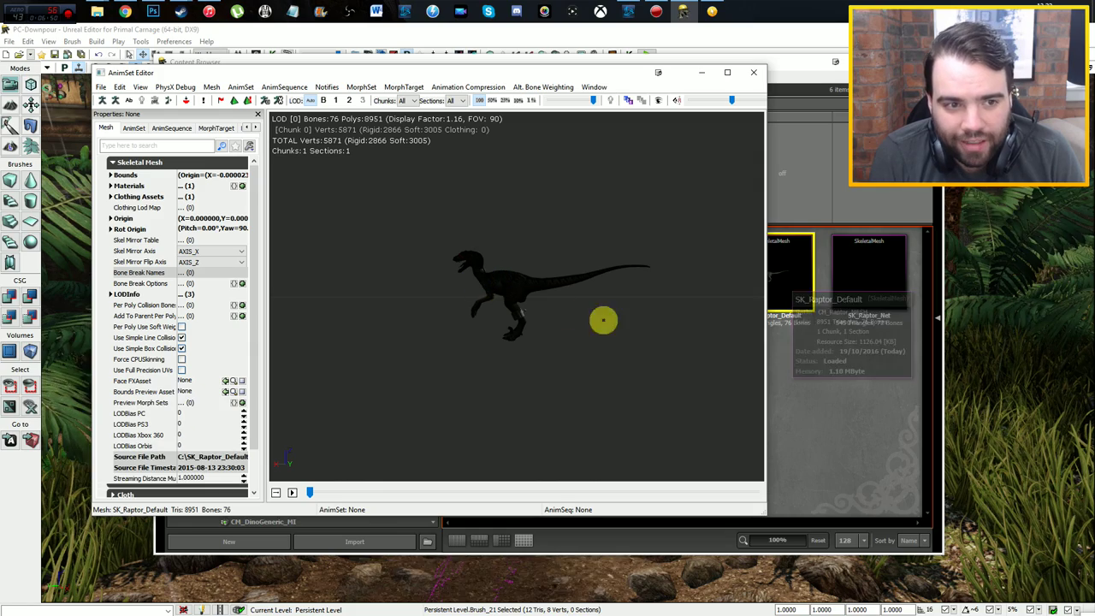
drag(557, 316, 237, 286)
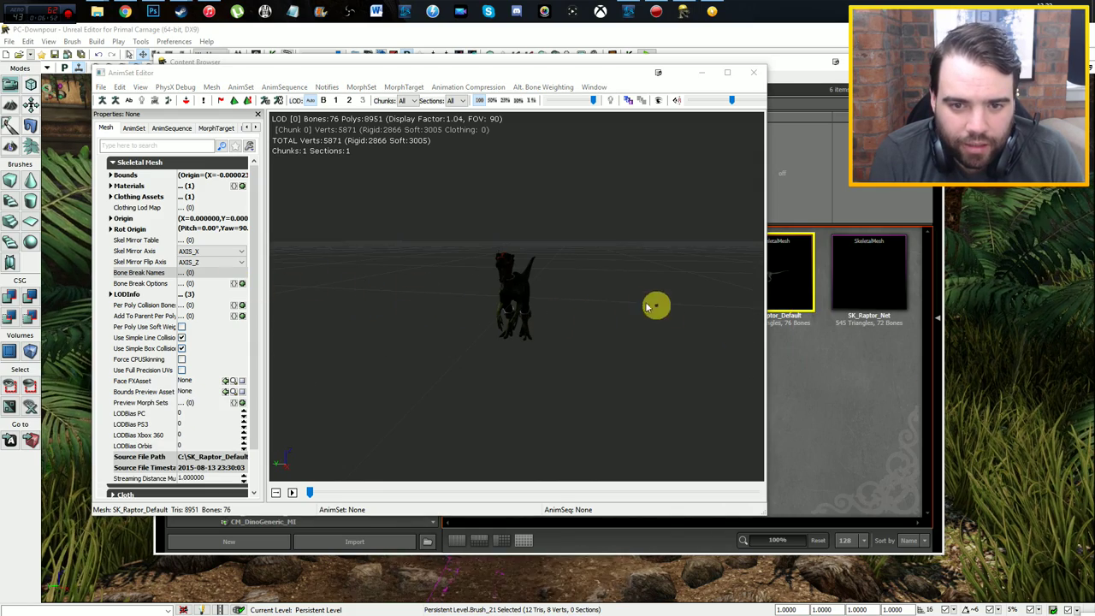
drag(587, 318, 764, 401)
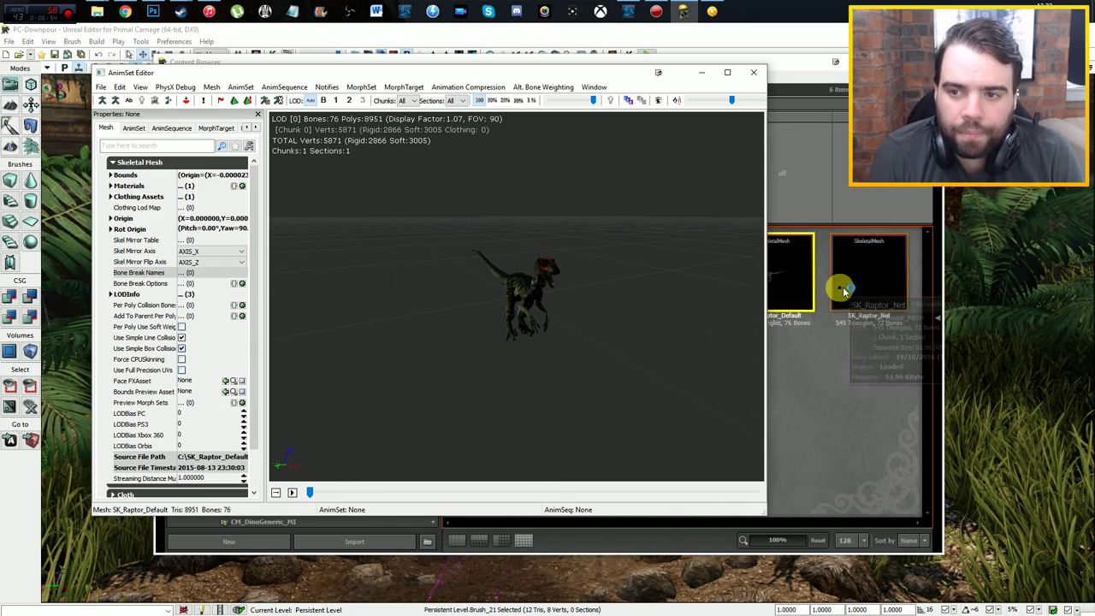
Step: List the CustomSkin package's assets in the Content Browser
click(771, 396)
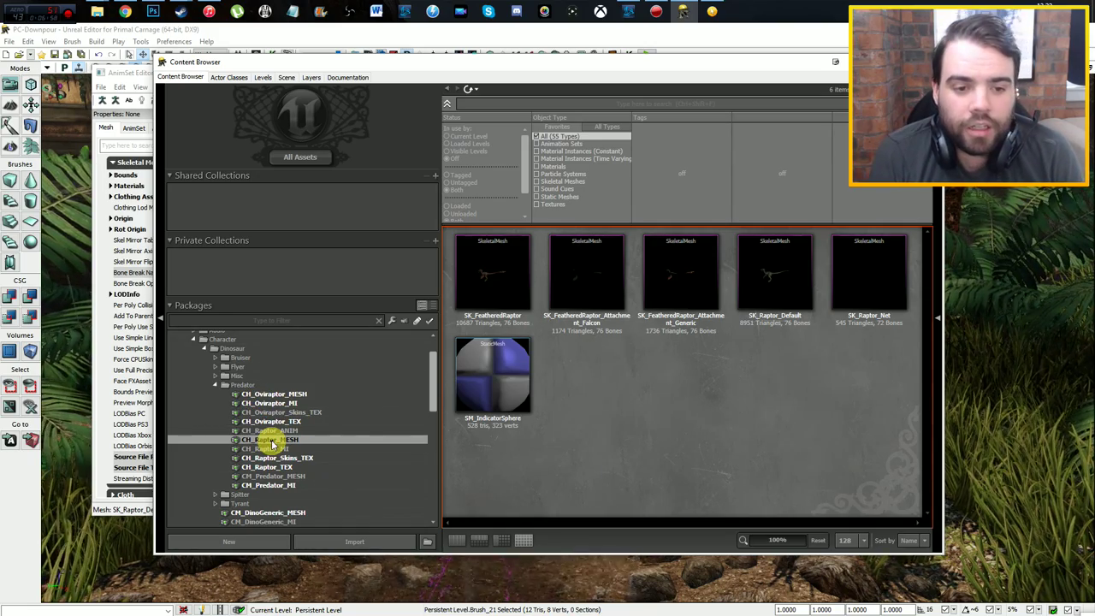
scroll(276, 428, down, 10)
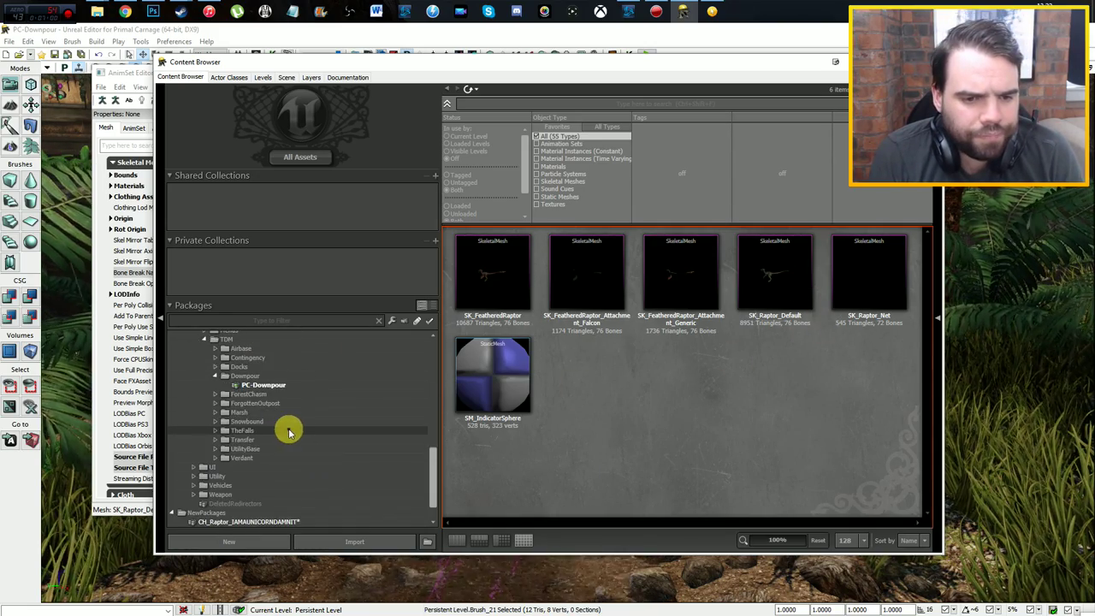
scroll(290, 441, down, 1)
click(286, 523)
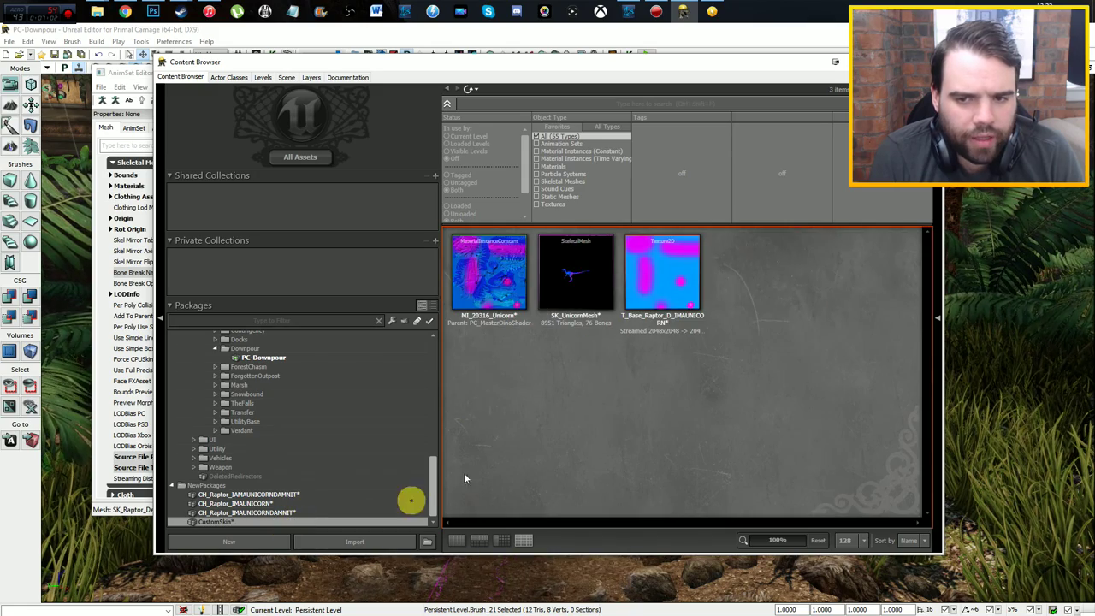
Step: Expand the raptor mesh's Materials list and select slot [0]
click(124, 74)
double_click(137, 185)
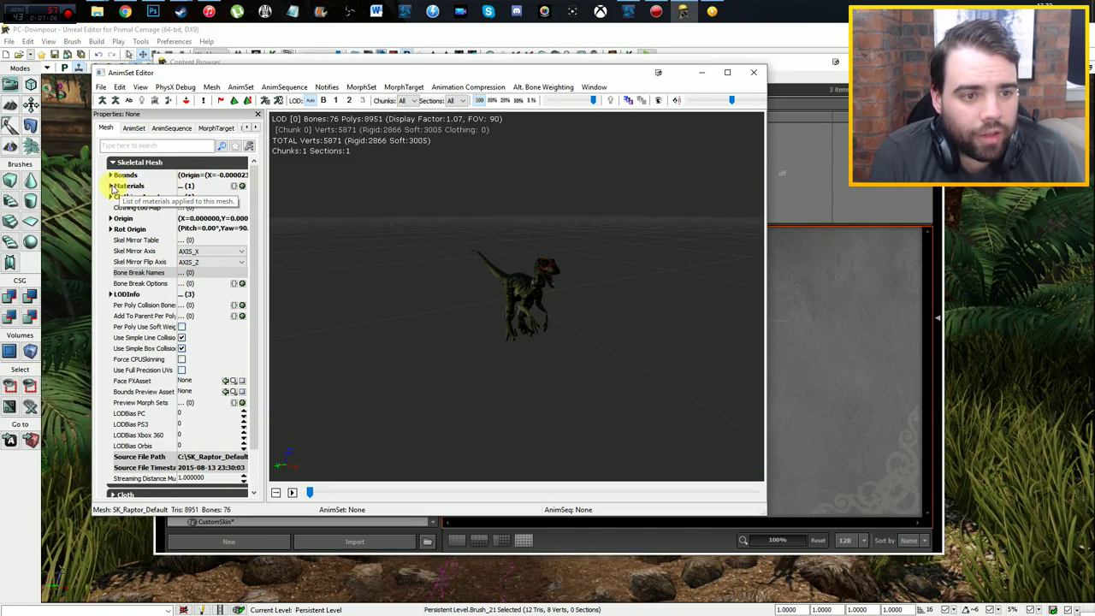
click(131, 197)
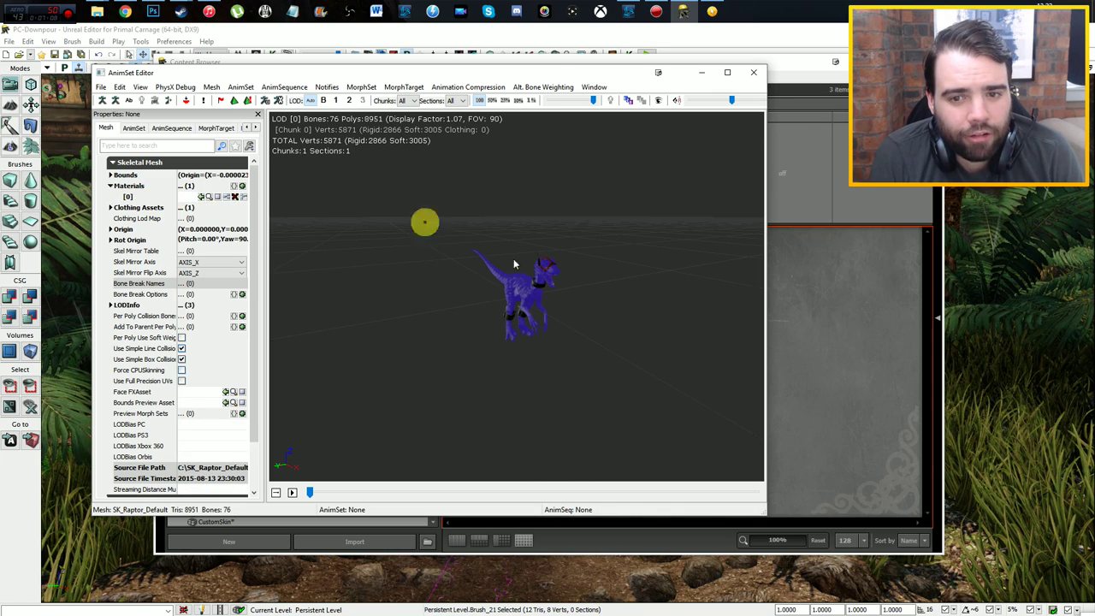
Step: Assign MI_20316_Unicorn to the raptor's Materials [0] slot
click(860, 304)
click(490, 272)
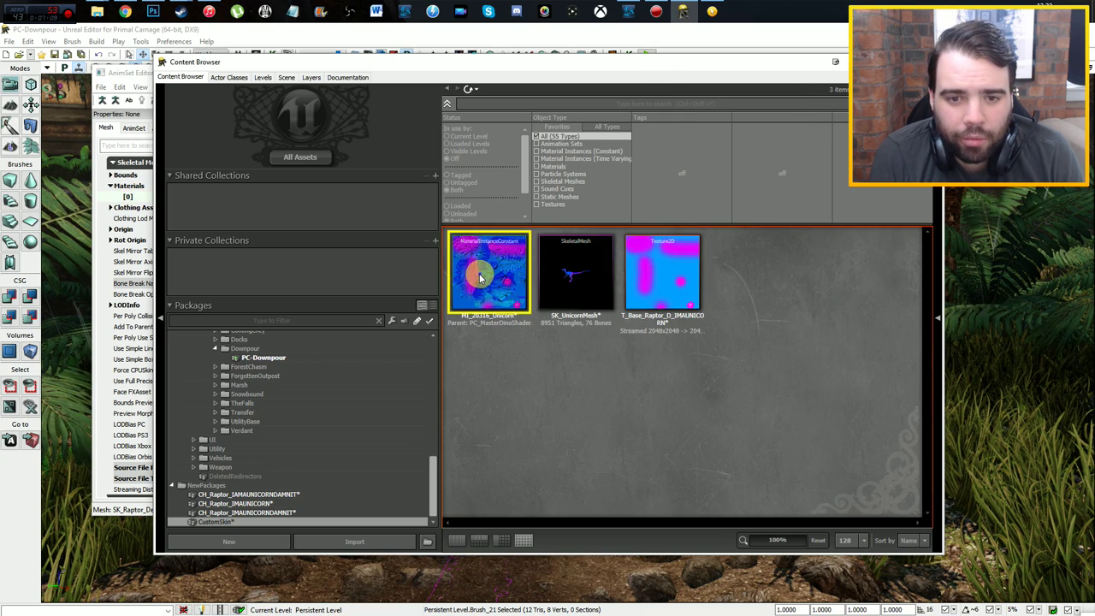
click(120, 76)
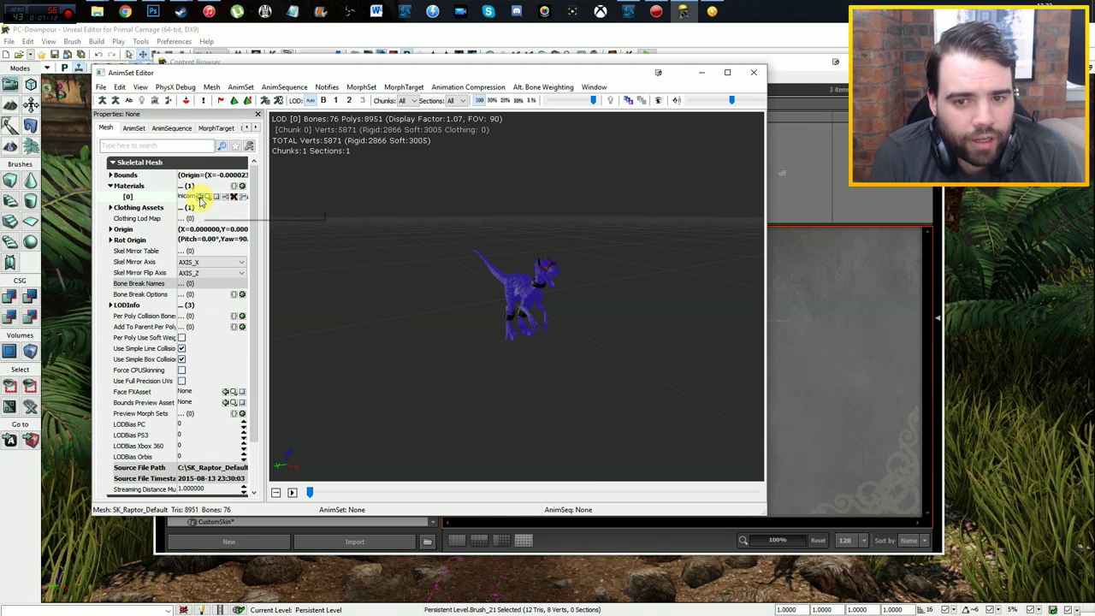
double_click(128, 175)
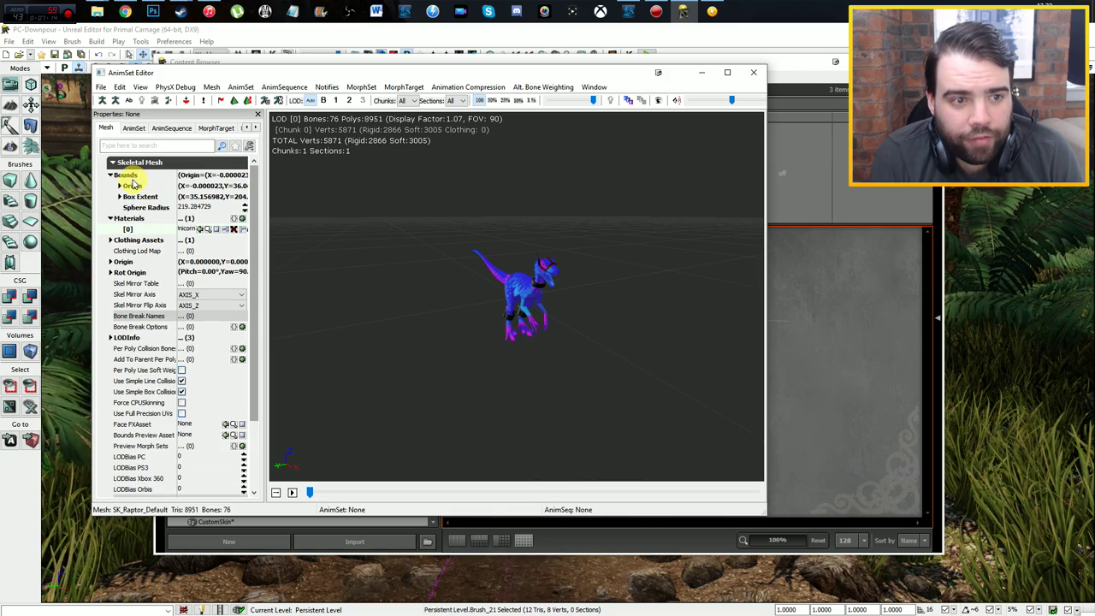
Step: Orbit around the pink-and-blue raptor to check it, then close the AnimSet Editor
double_click(131, 176)
double_click(130, 239)
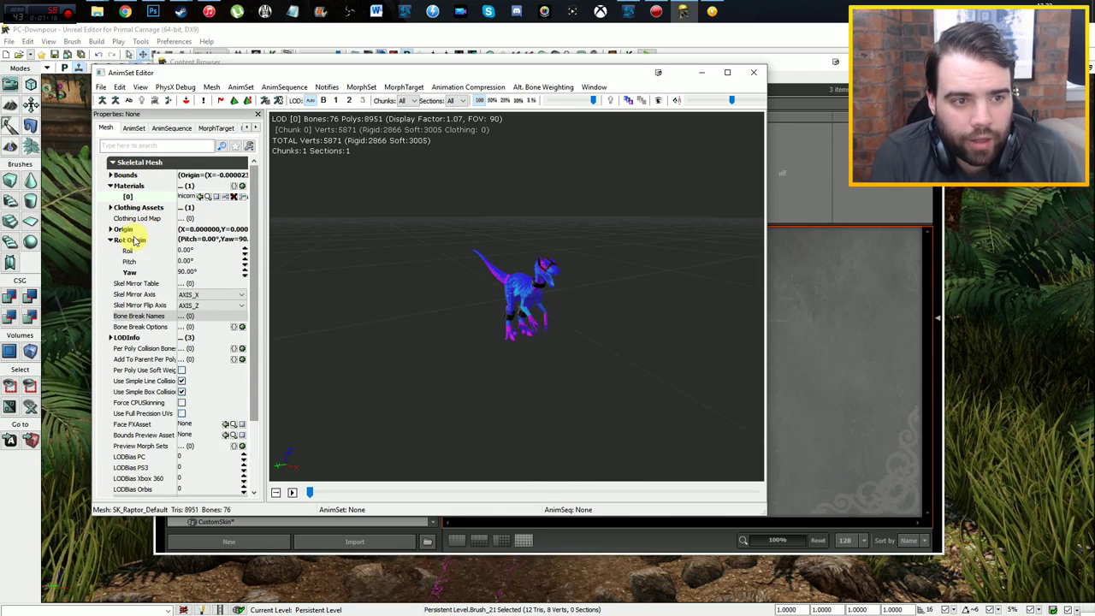
drag(513, 313, 693, 323)
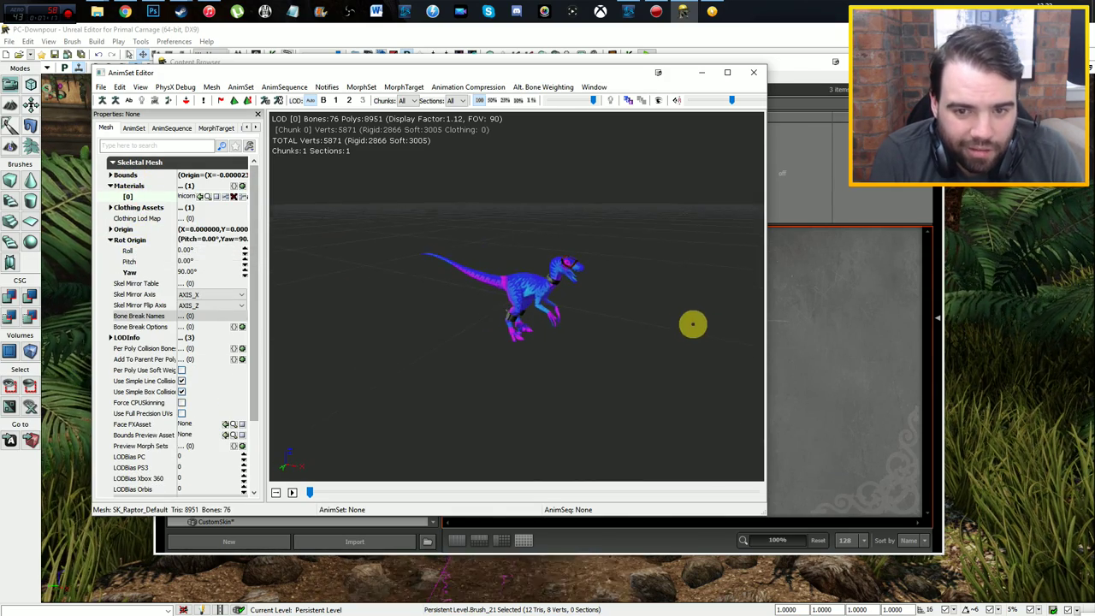
double_click(142, 209)
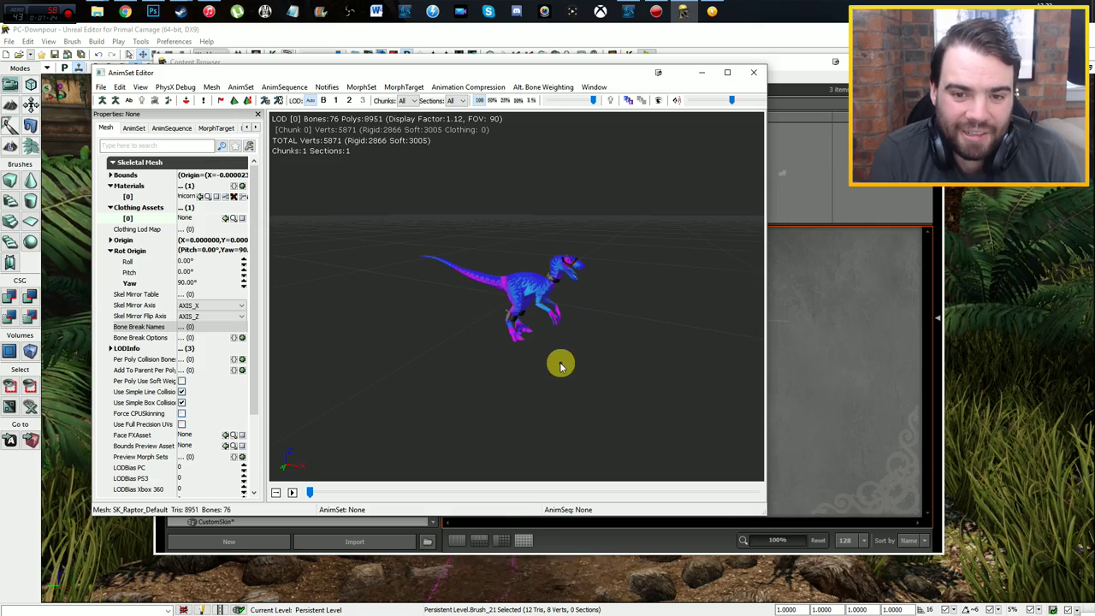
mouse_move(543, 356)
mouse_down()
mouse_move(686, 404)
mouse_move(579, 357)
mouse_up()
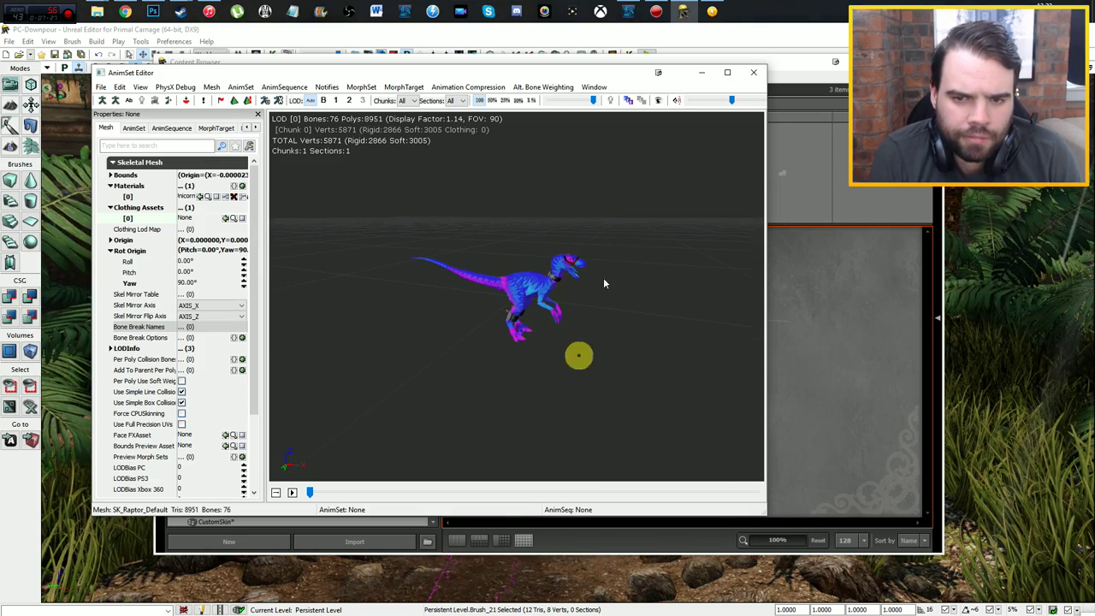
click(753, 72)
Step: Select a foliage plant and a static mesh, then close the Content Browser
click(787, 396)
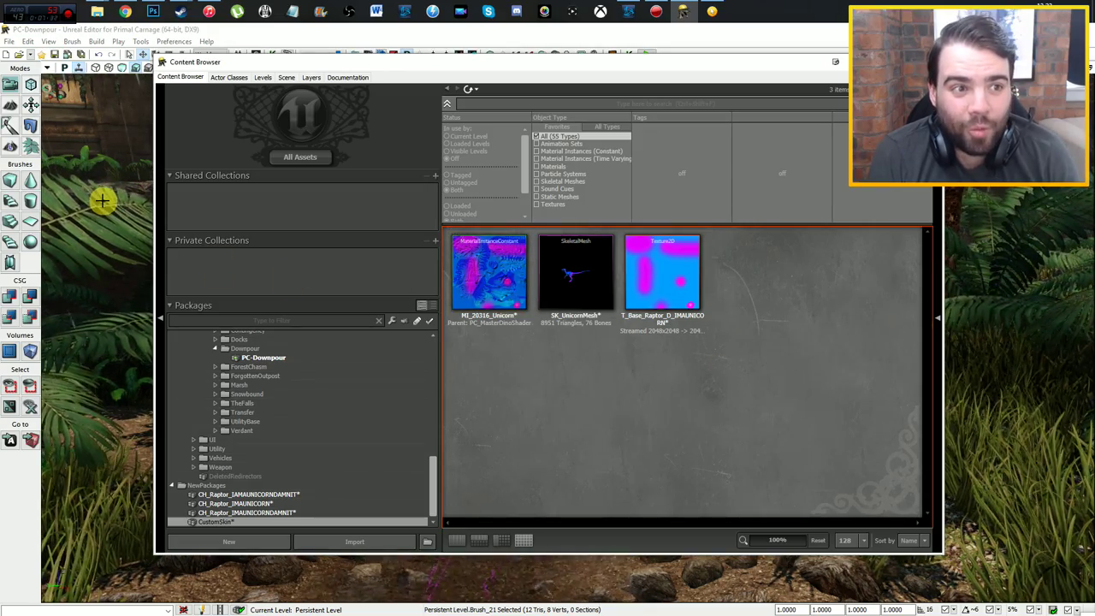
click(103, 196)
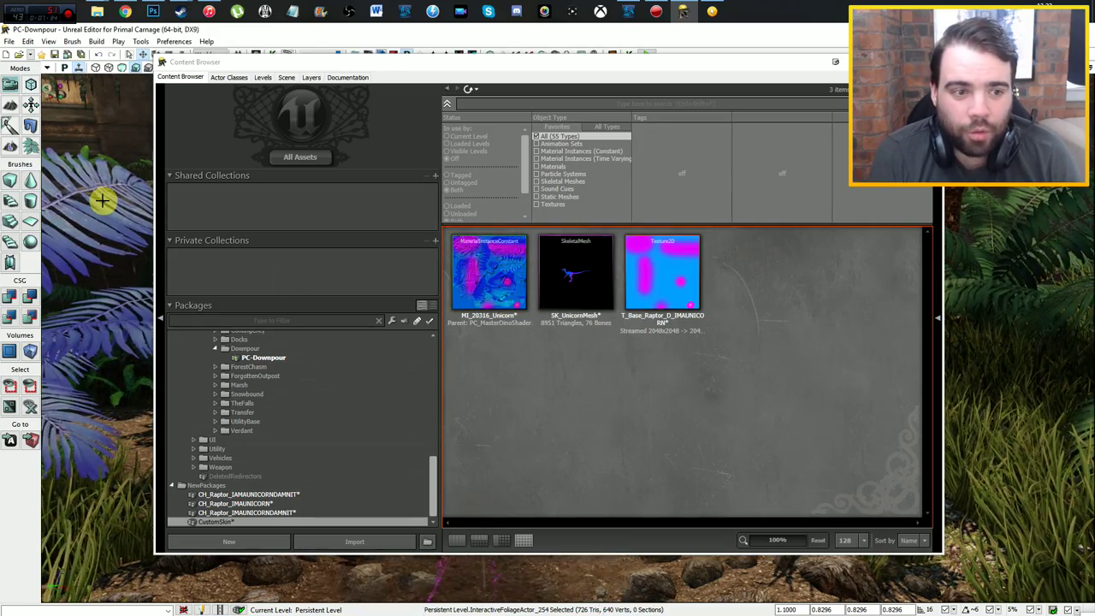
click(109, 120)
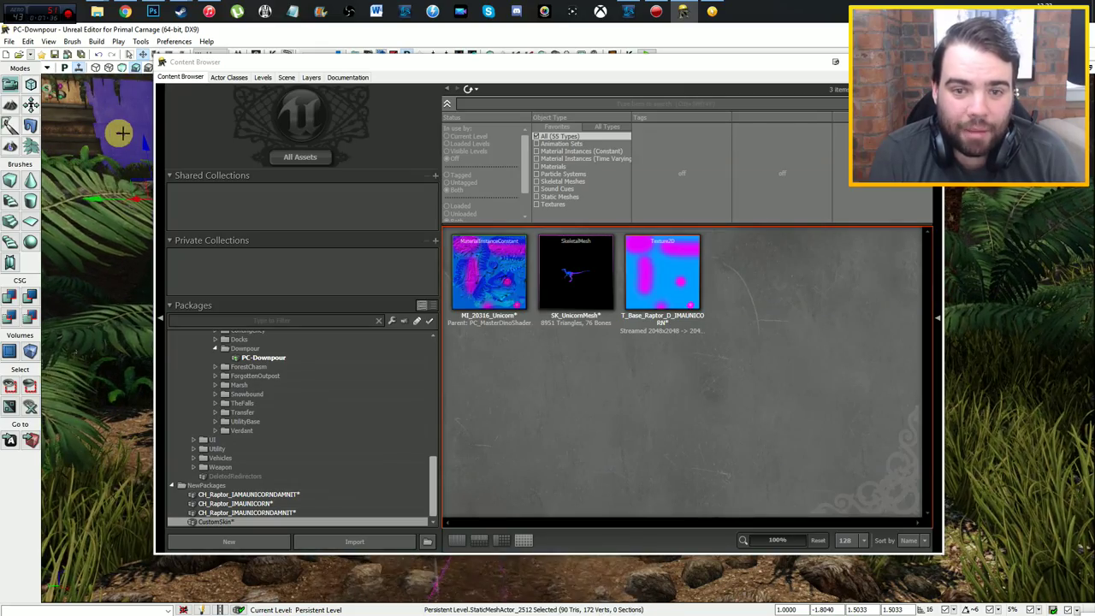
click(933, 62)
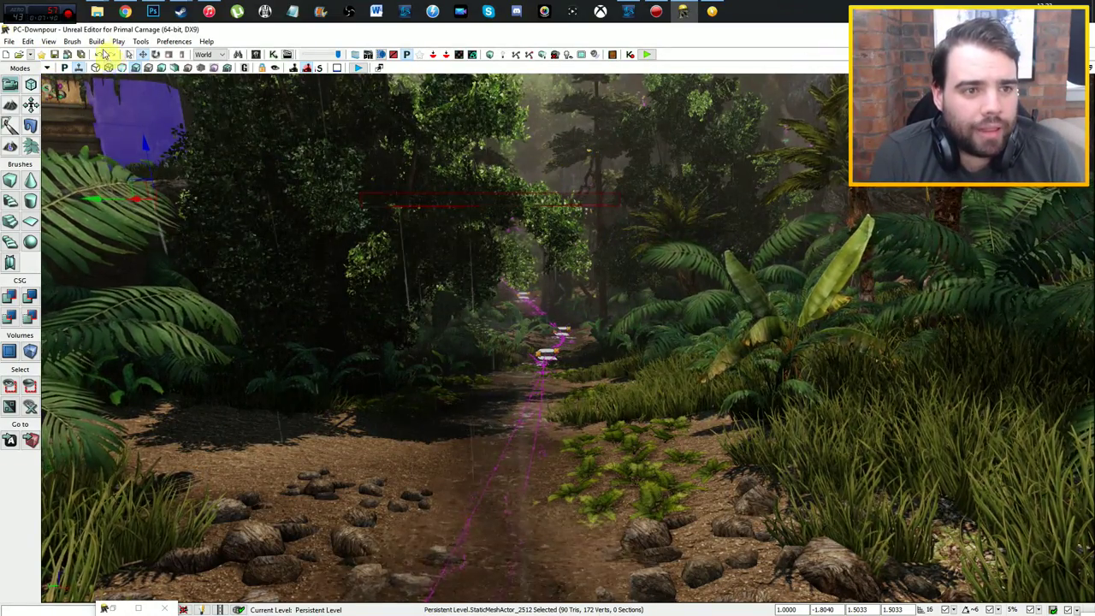
Step: Save PC-Downpour, spawn as the Commando, and try the pause menu's Change Class
key(ctrl+s)
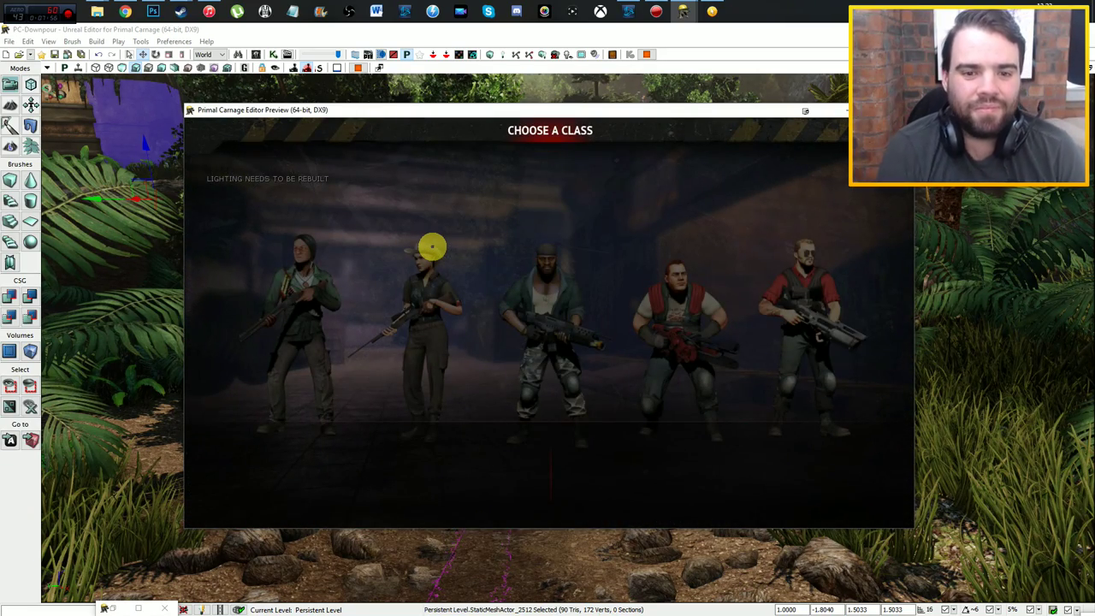
click(544, 271)
key(Escape)
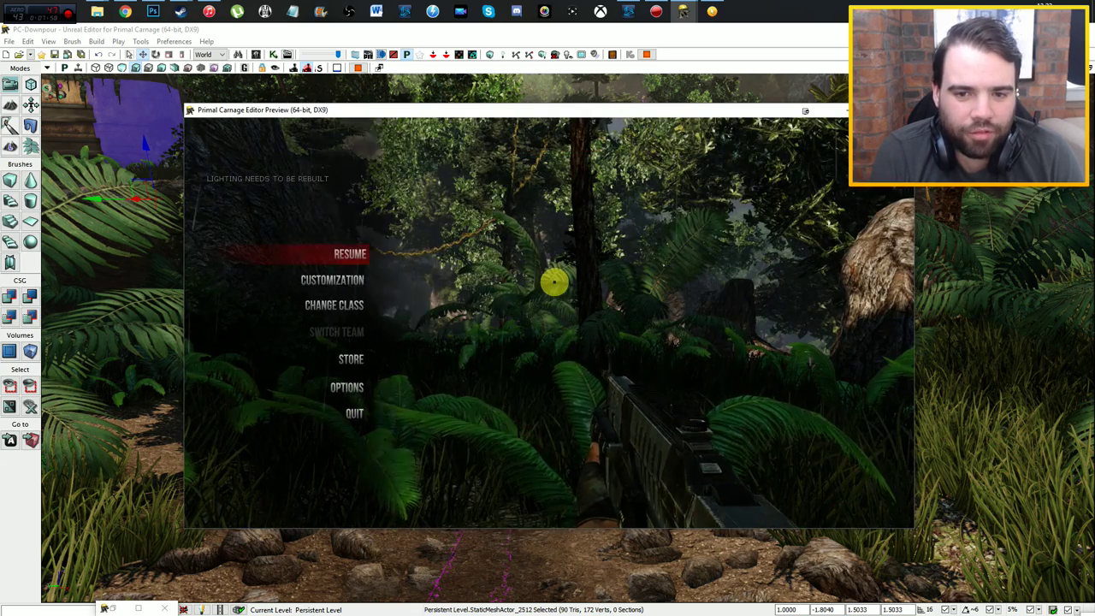
click(346, 306)
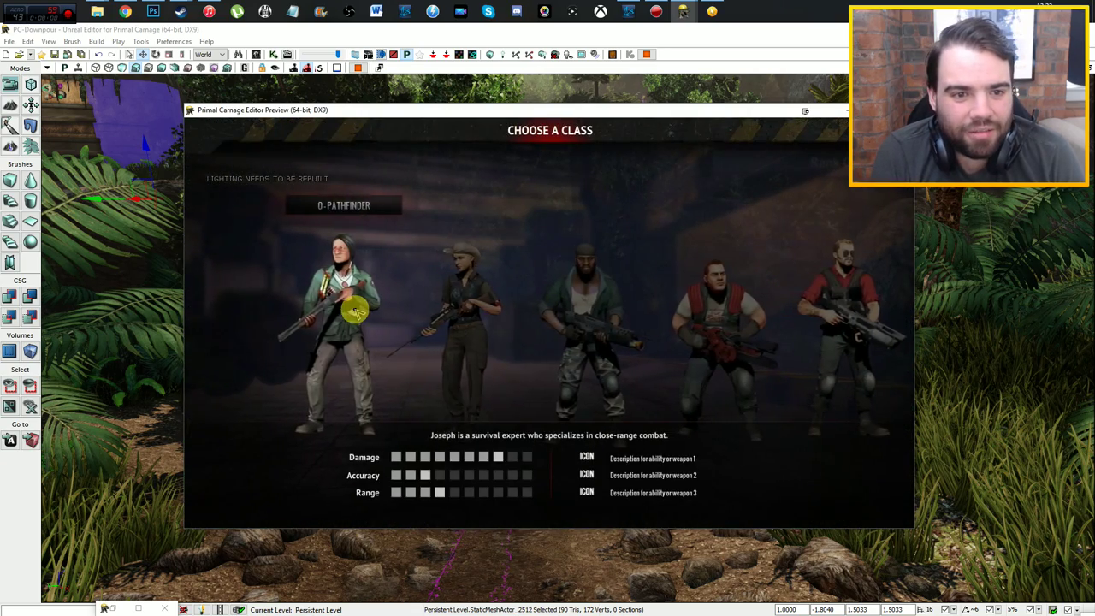
key(Escape)
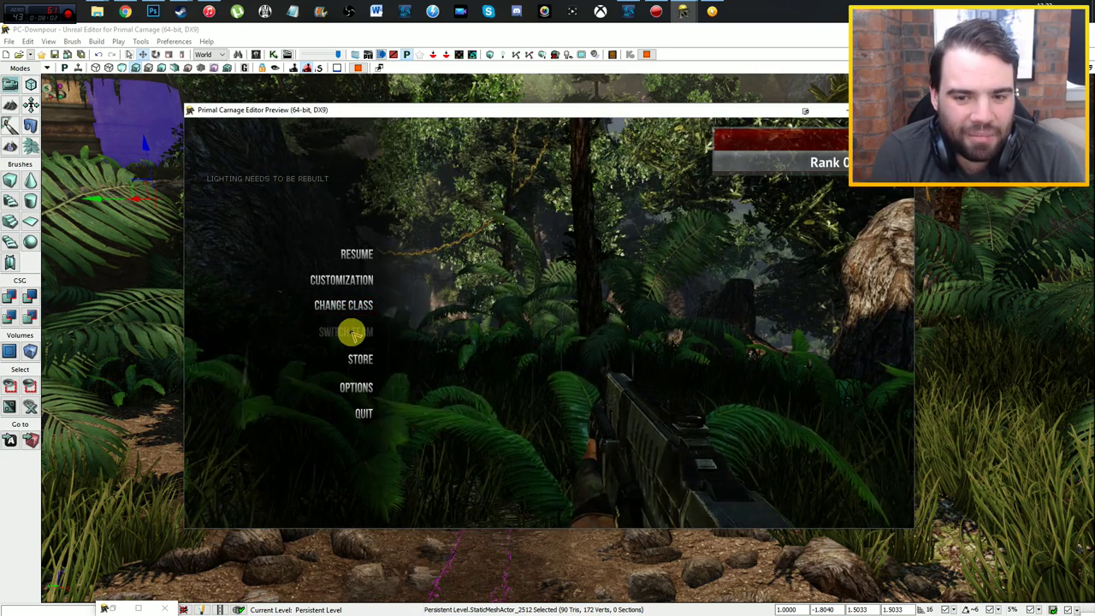
key(Escape)
Step: Fire the Commando's rifle, return to class selection, then close the Downpour preview
click(619, 384)
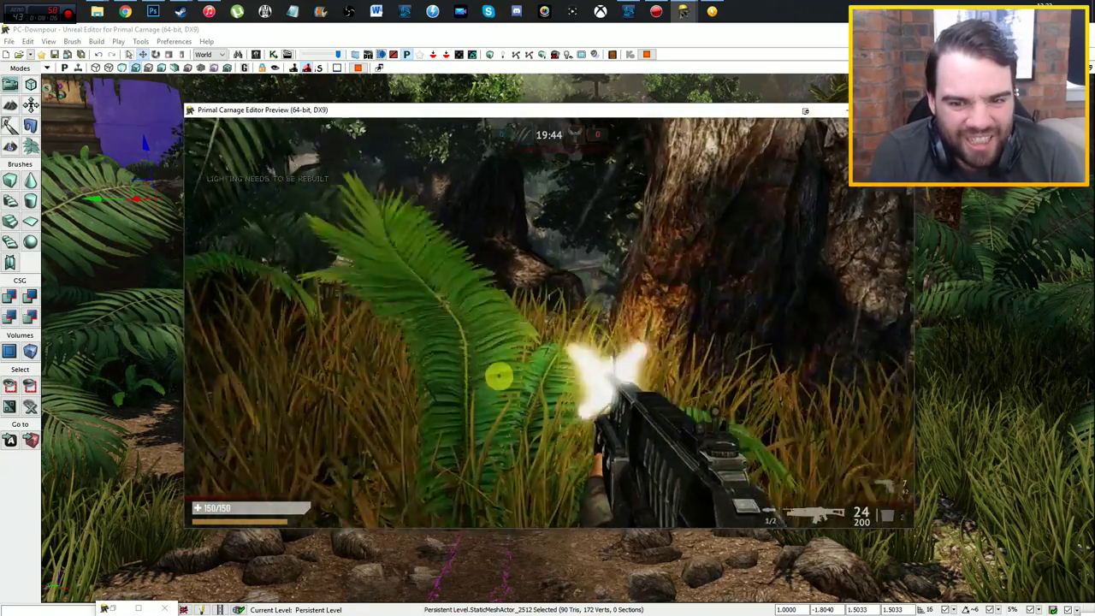
drag(619, 385, 498, 376)
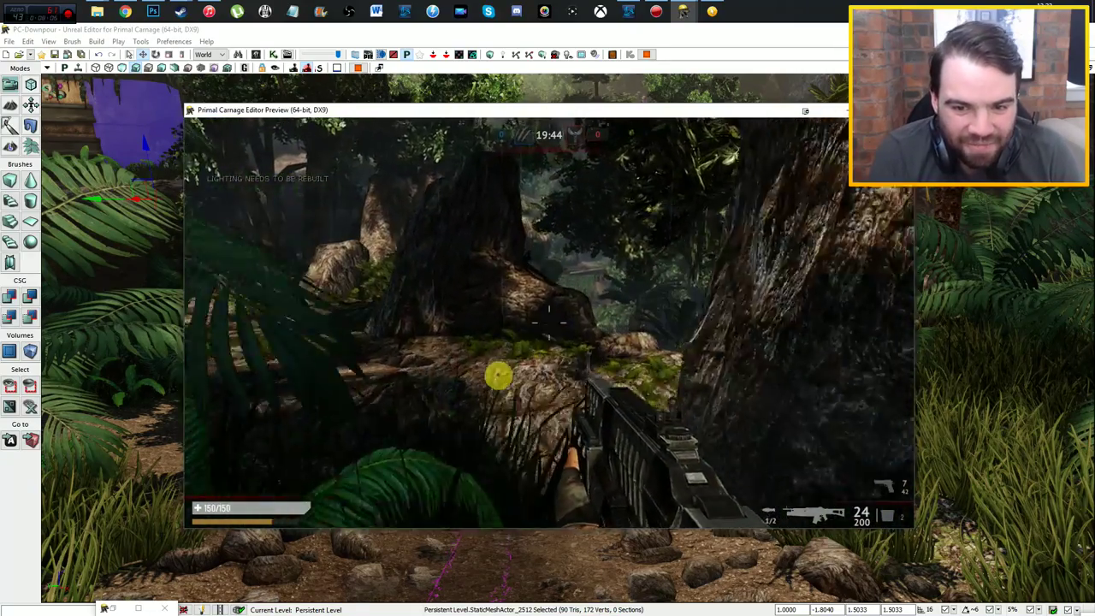
key(Escape)
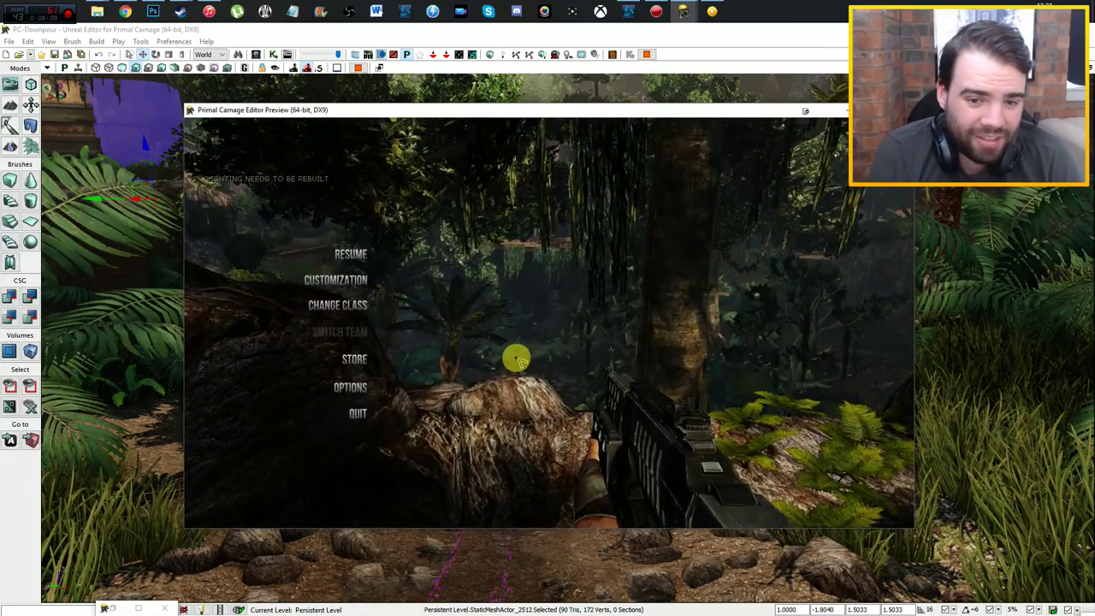
click(352, 306)
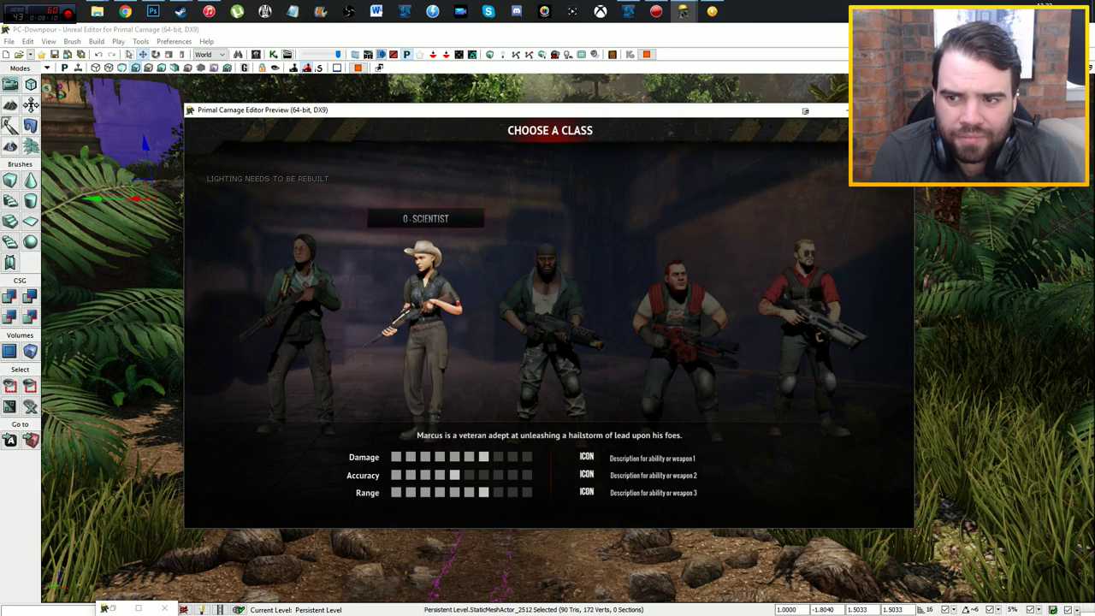
key(Escape)
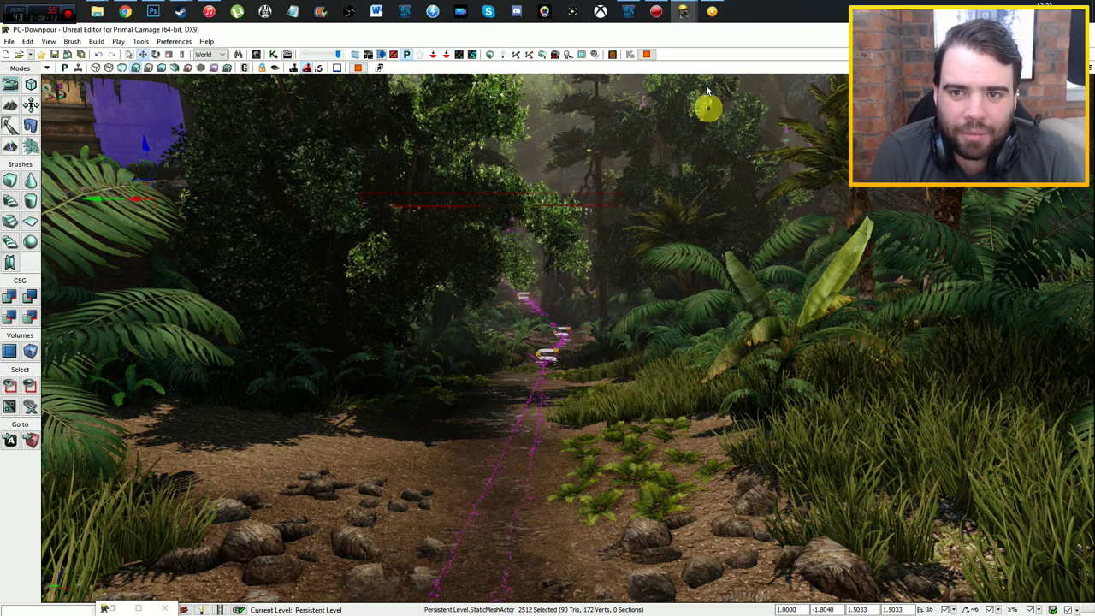
Step: Bring the island preview forward, join the dinosaur team, and spawn as Novaraptor
mouse_move(693, 7)
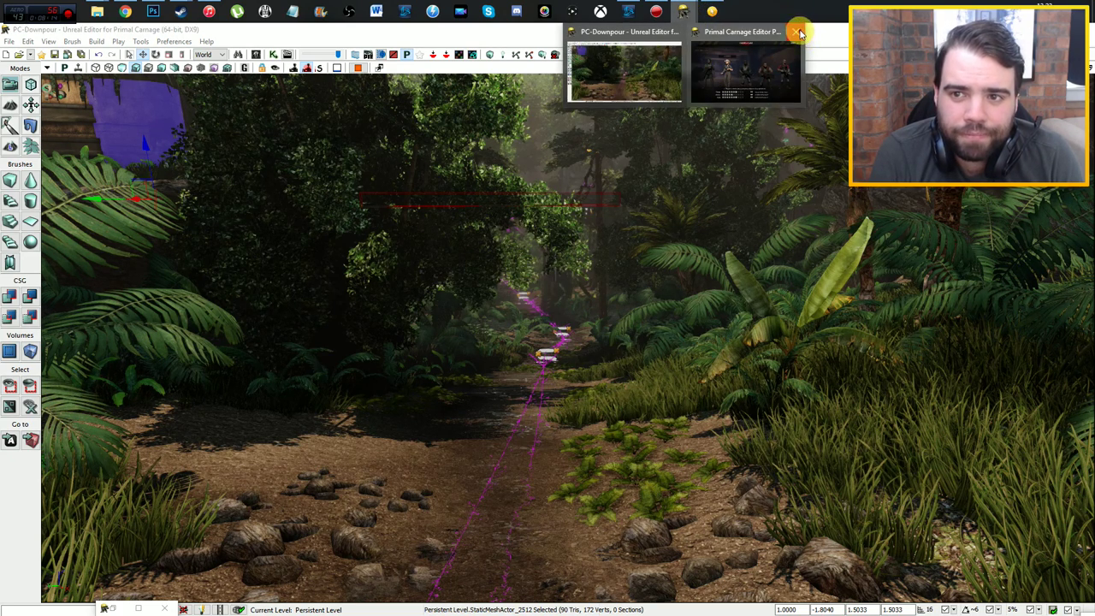
click(788, 36)
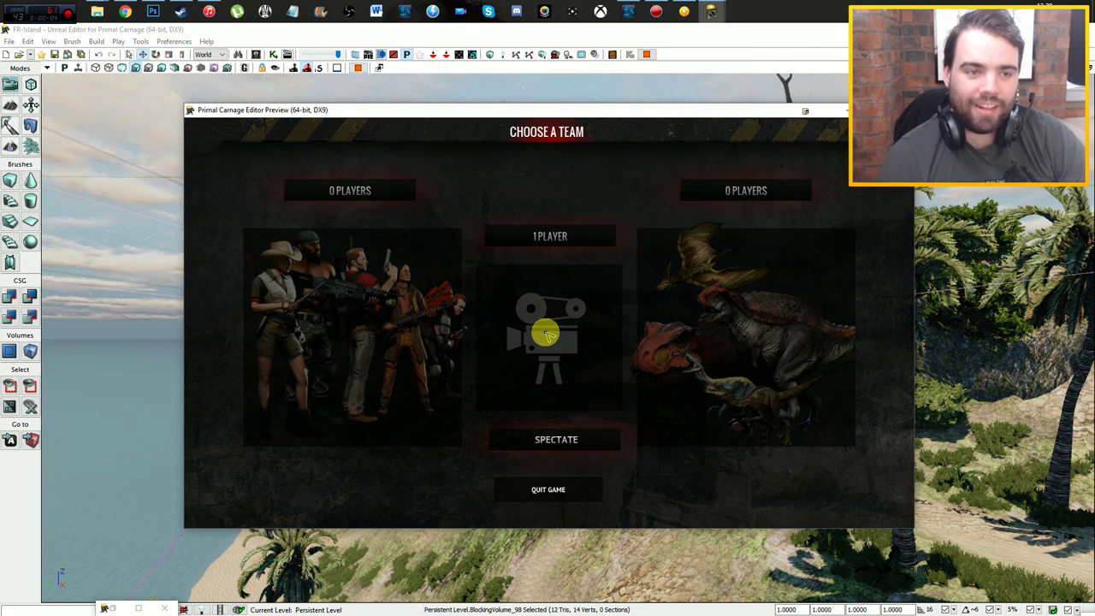
click(548, 333)
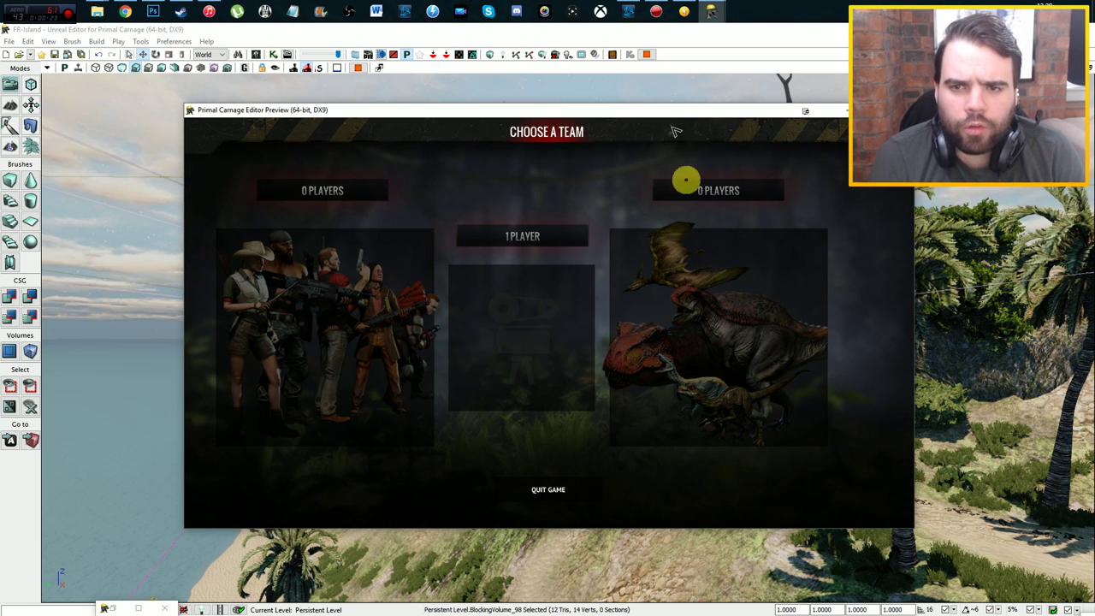
click(684, 366)
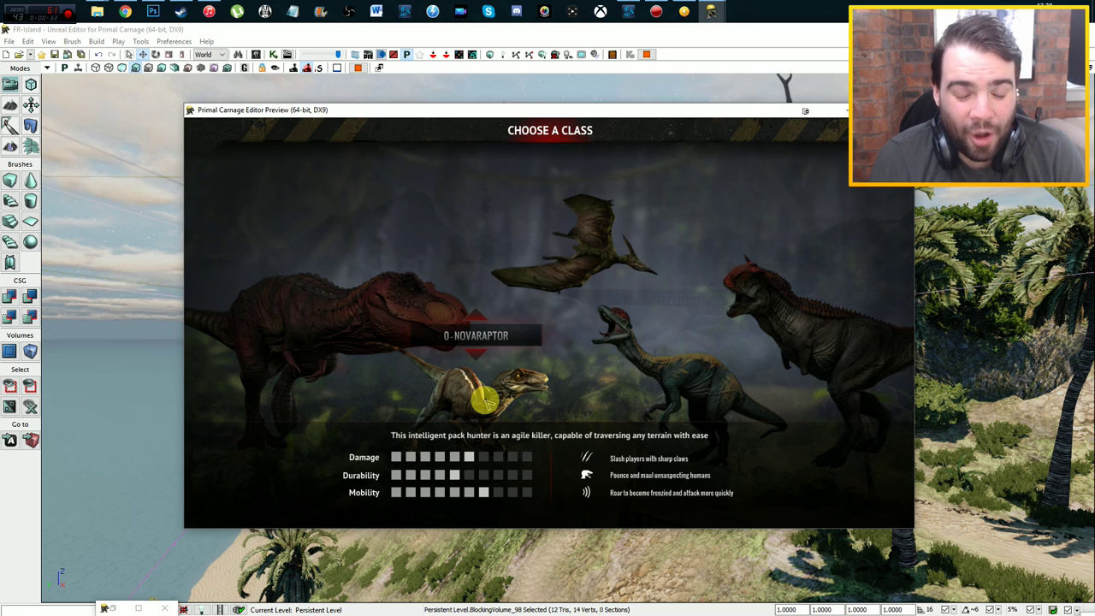
click(484, 399)
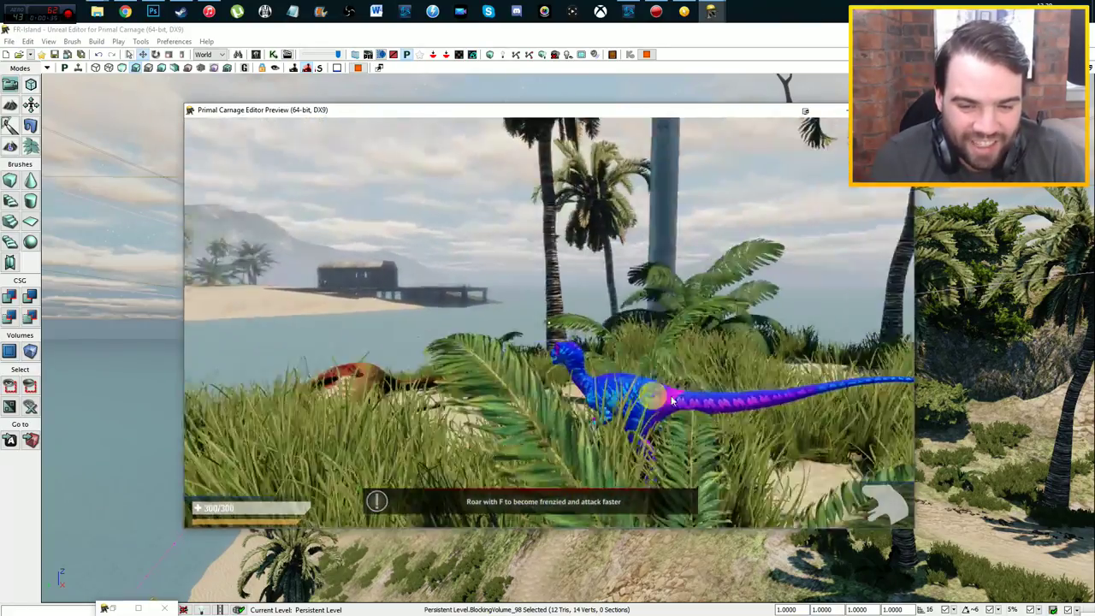
Step: Run the pink-and-blue Novaraptor past the carcass and along the palm-lined beach
key(w)
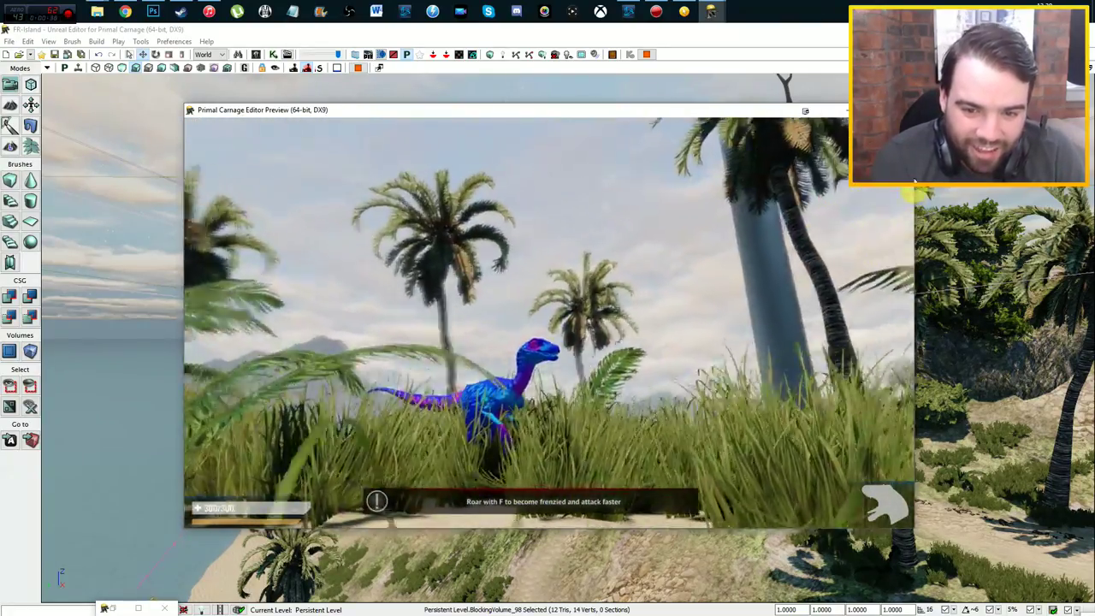
key(w)
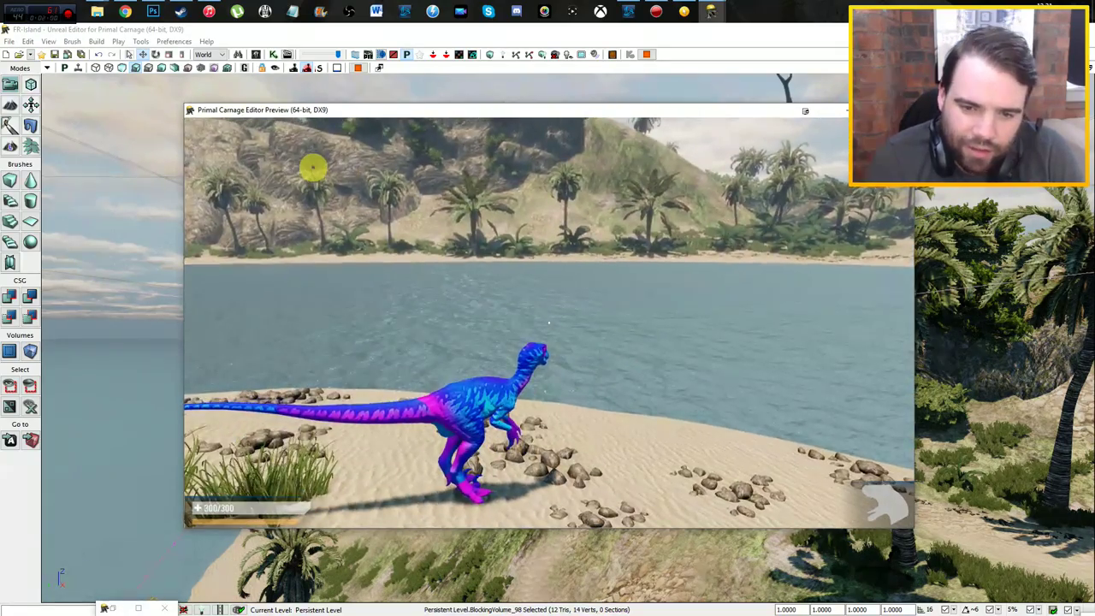
key(w)
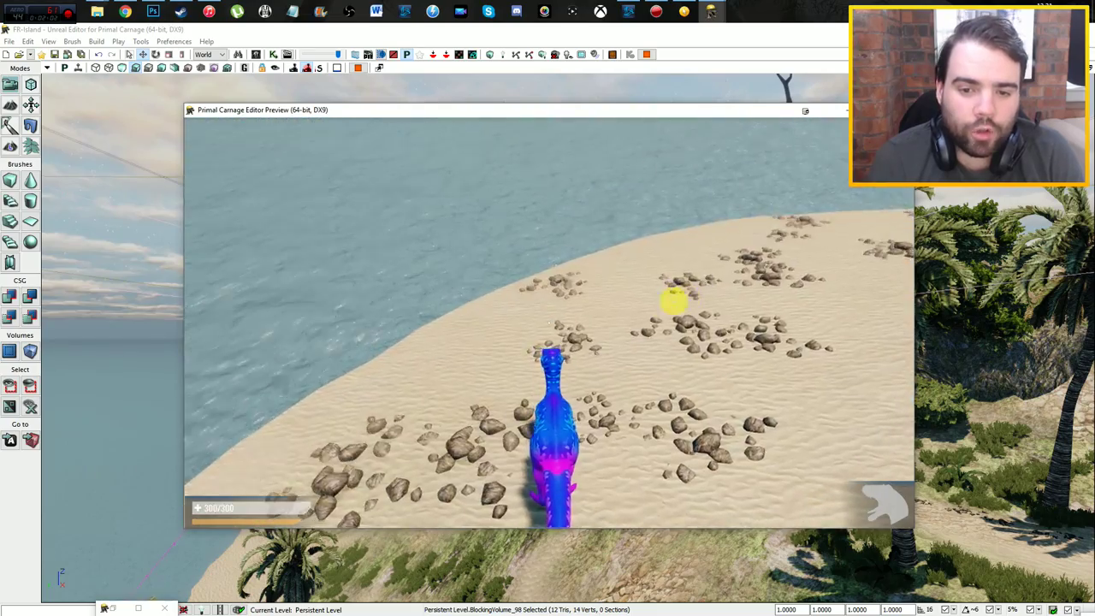
mouse_move(573, 220)
mouse_down()
mouse_move(267, 197)
mouse_move(826, 237)
mouse_move(676, 331)
mouse_move(241, 184)
mouse_move(229, 120)
mouse_up()
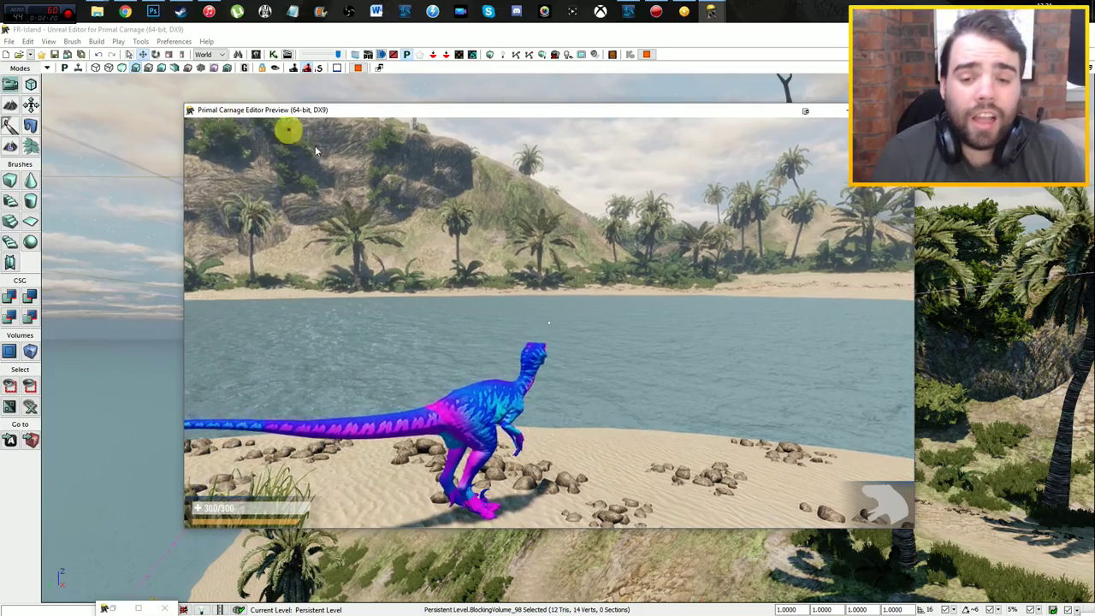
click(288, 129)
Step: Turn the raptor to the sea, leap into the water, and swim and dive offshore
key(w)
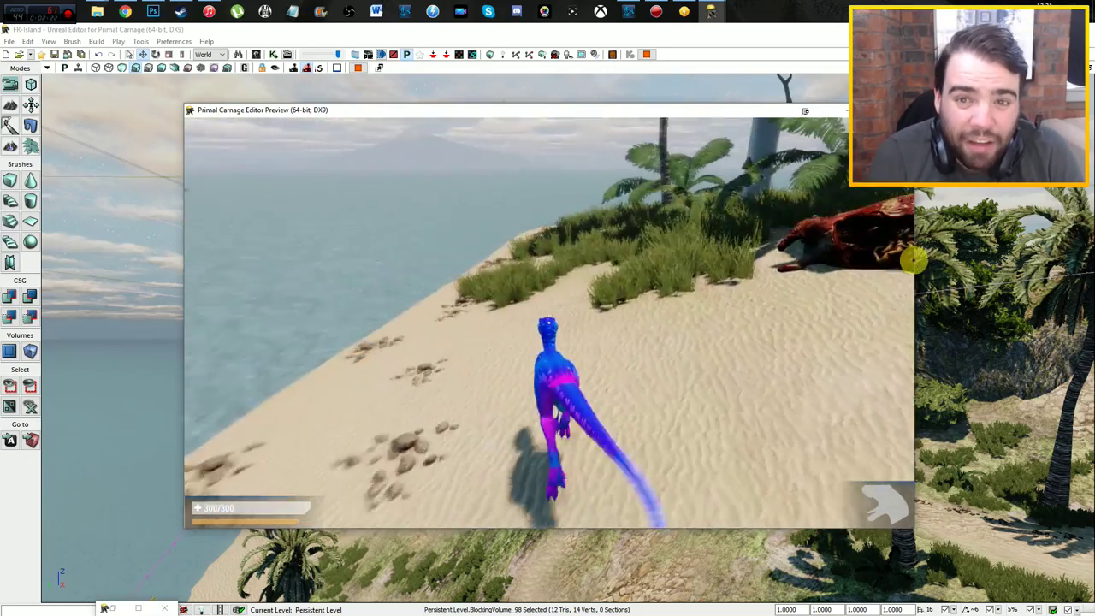
mouse_move(895, 245)
mouse_down()
mouse_move(508, 285)
mouse_move(913, 218)
mouse_move(838, 229)
mouse_up()
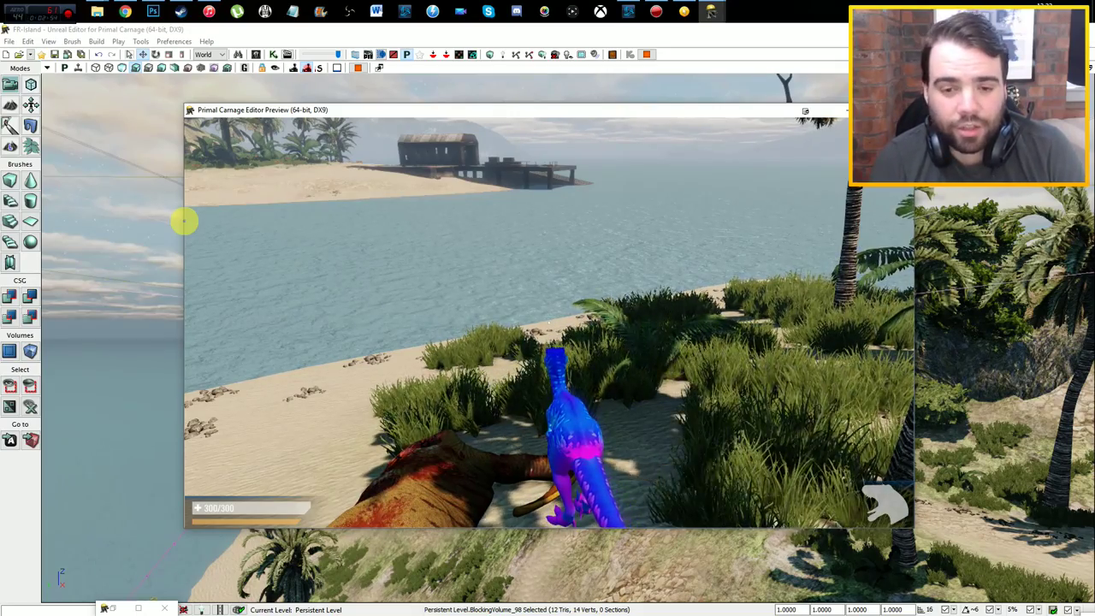
key(a)
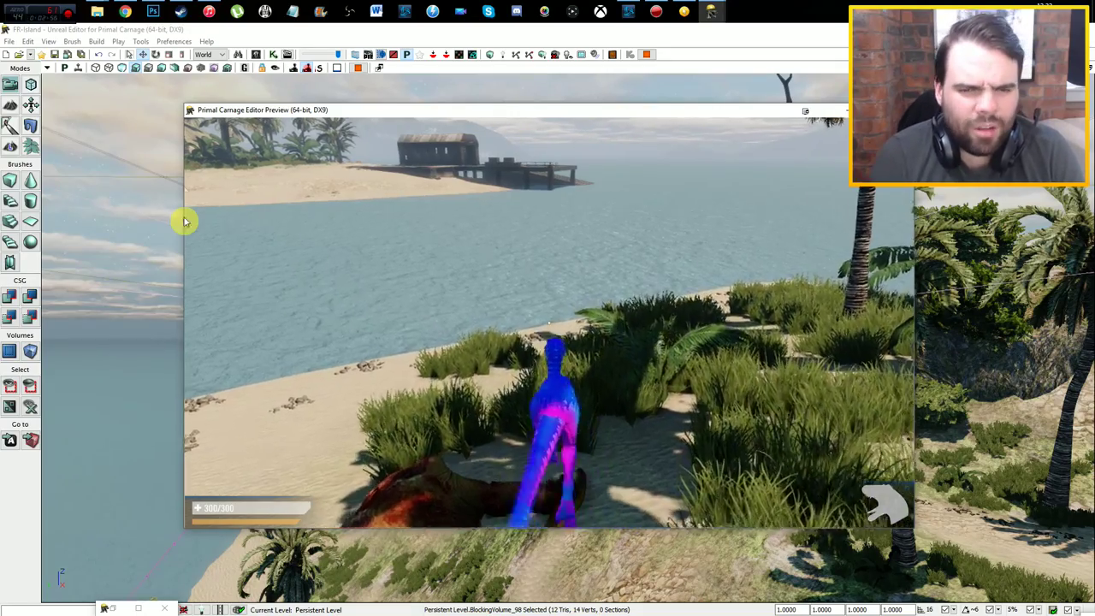
key(w)
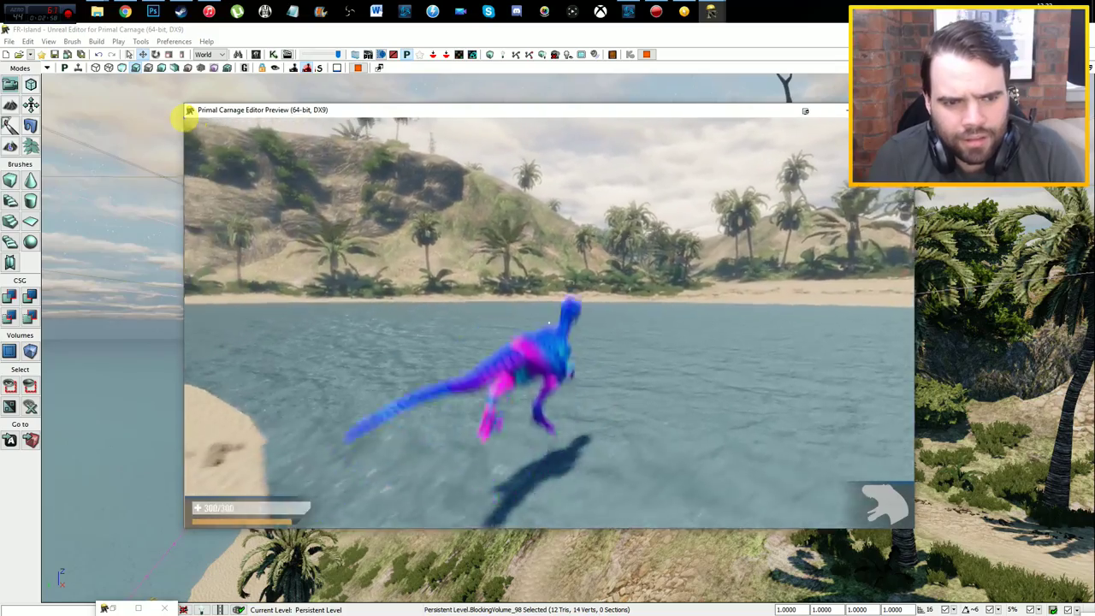
key(w)
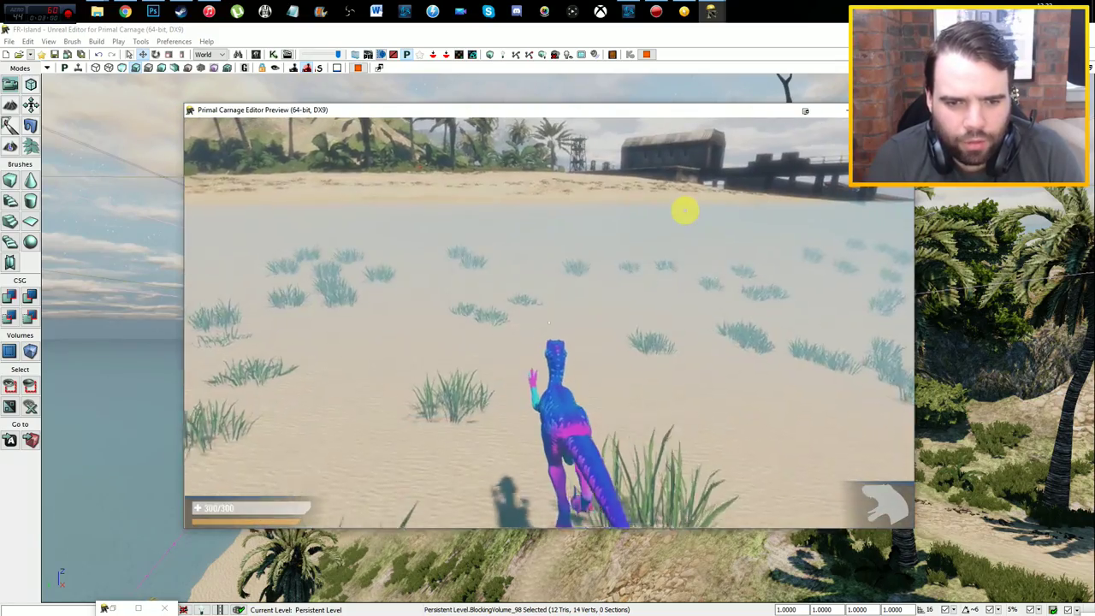
key(a)
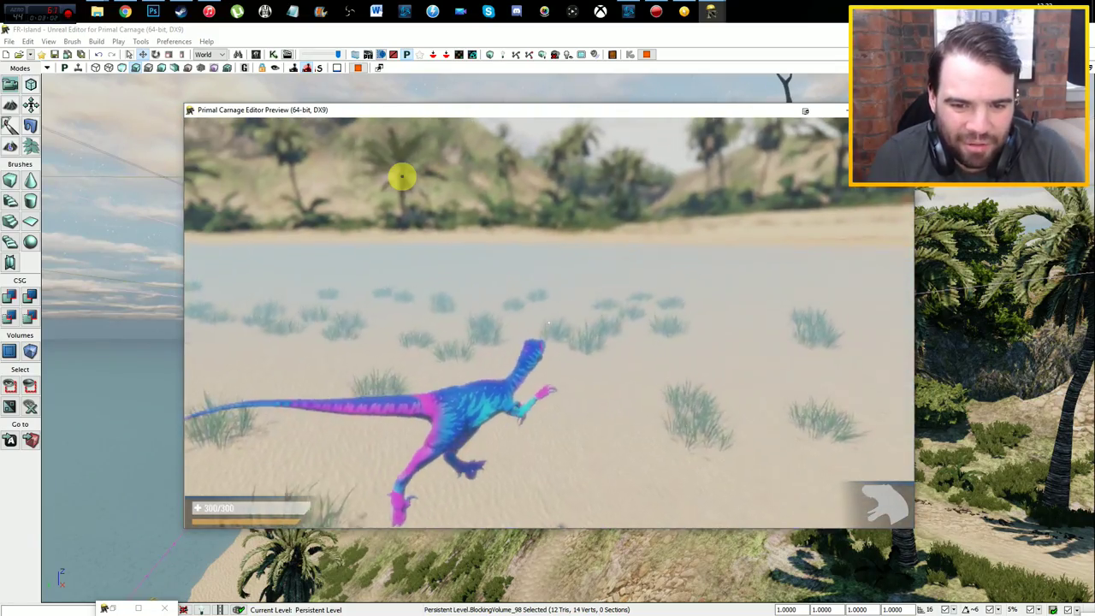
key(w)
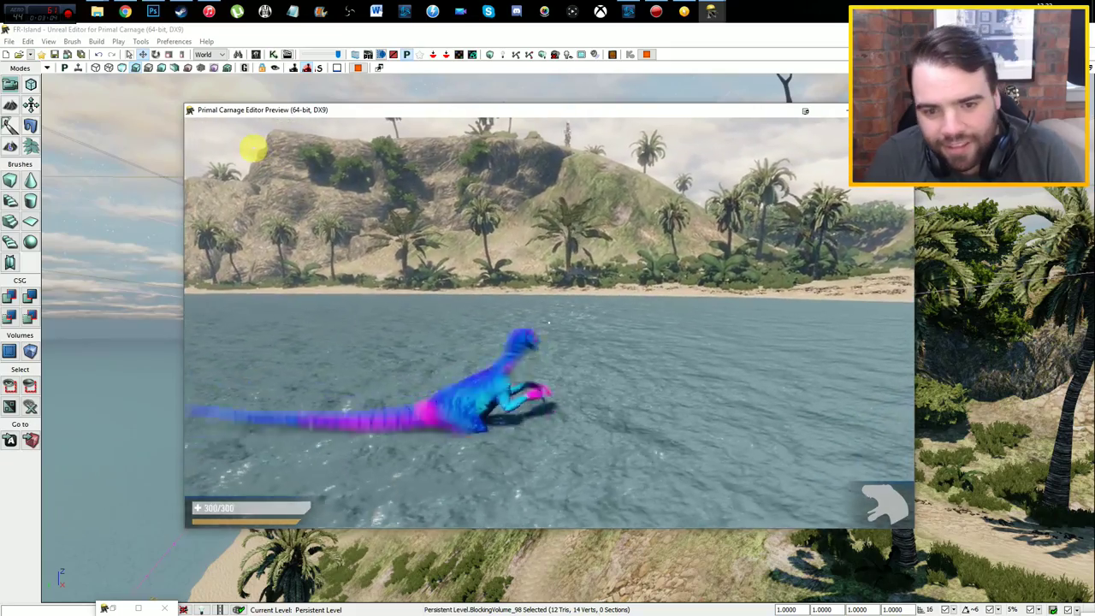
key(w)
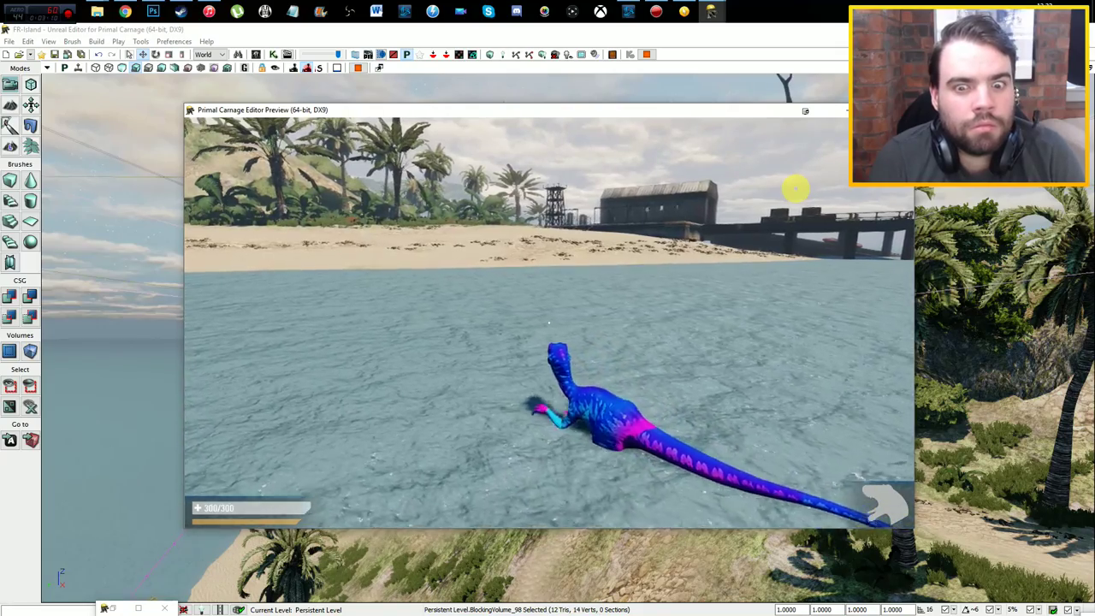
Step: Swim the raptor back toward the sandy beach
key(w)
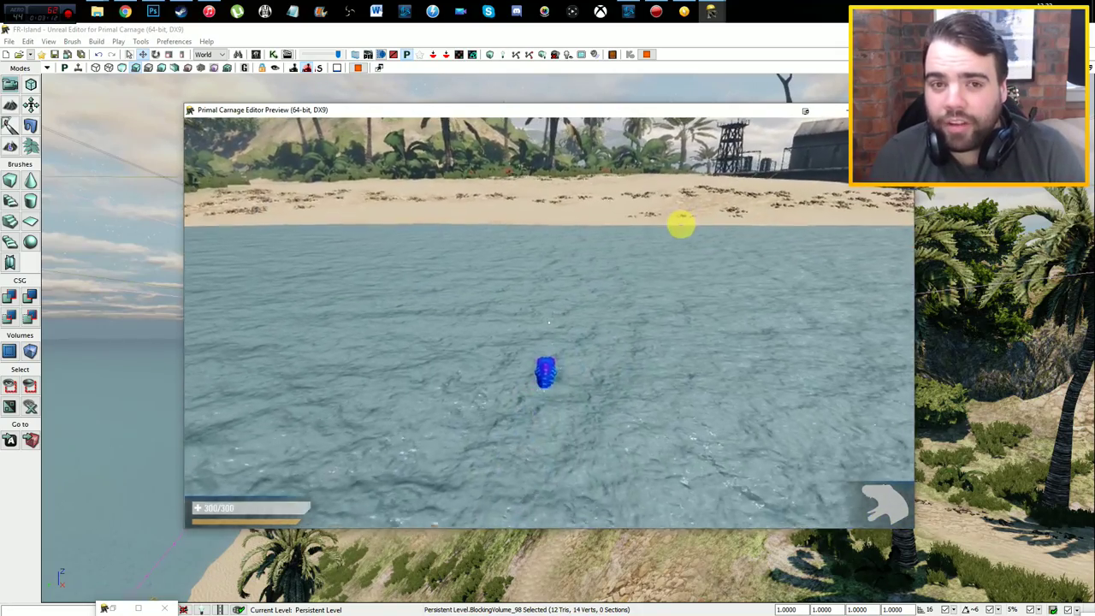